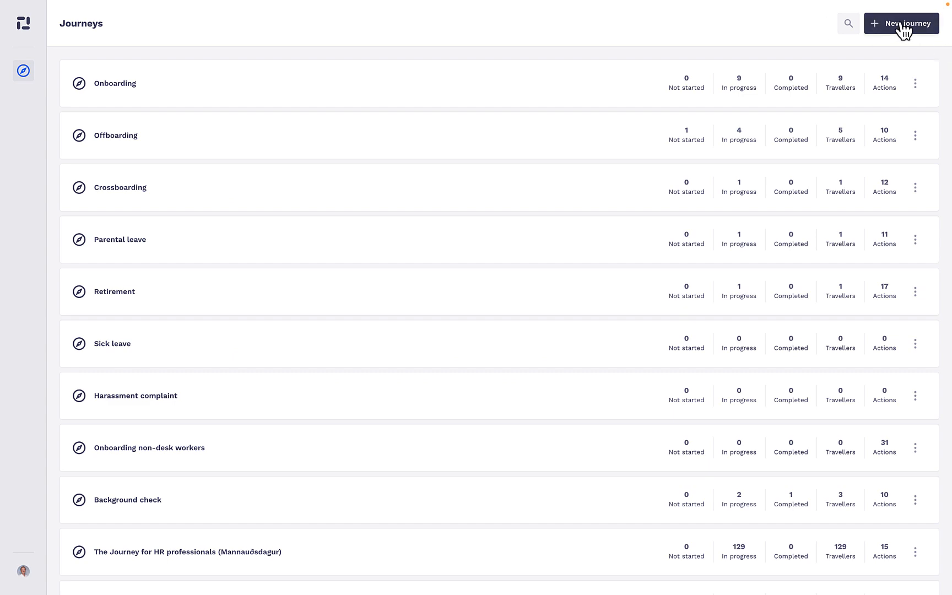
Create a new journey and add a placeholder action described "Form: Training video 1 - and a question", copying the description and saving
click(904, 29)
click(518, 295)
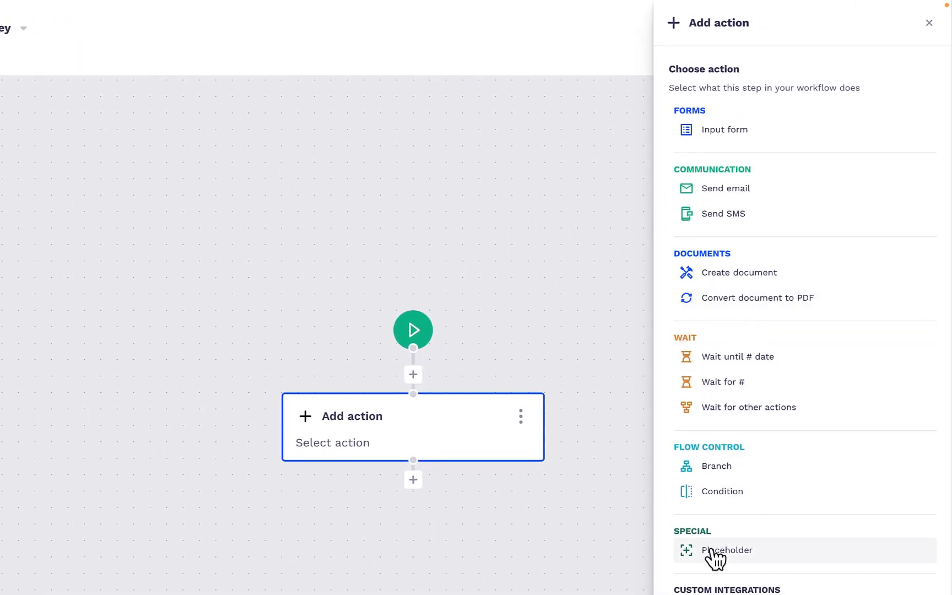
click(715, 554)
click(719, 97)
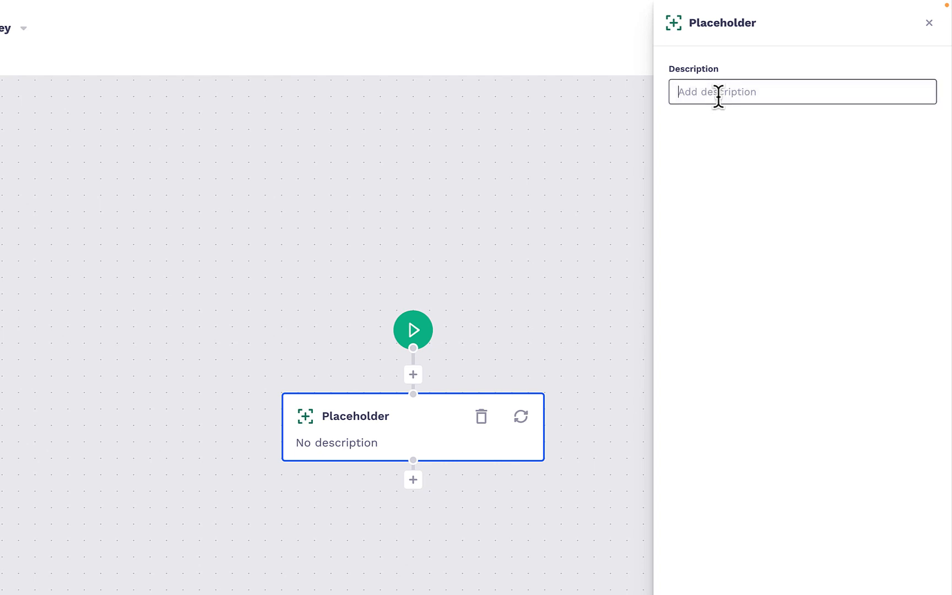
text(Form: Training video 1 - and a question th)
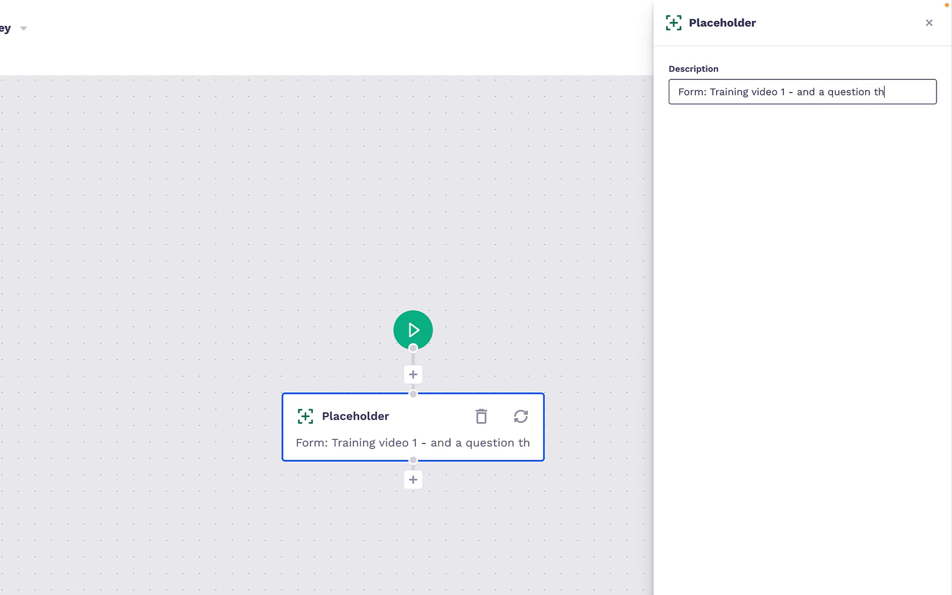
key(BackSpace)
key(BackSpace)
key(ctrl+a)
key(super+c)
click(801, 424)
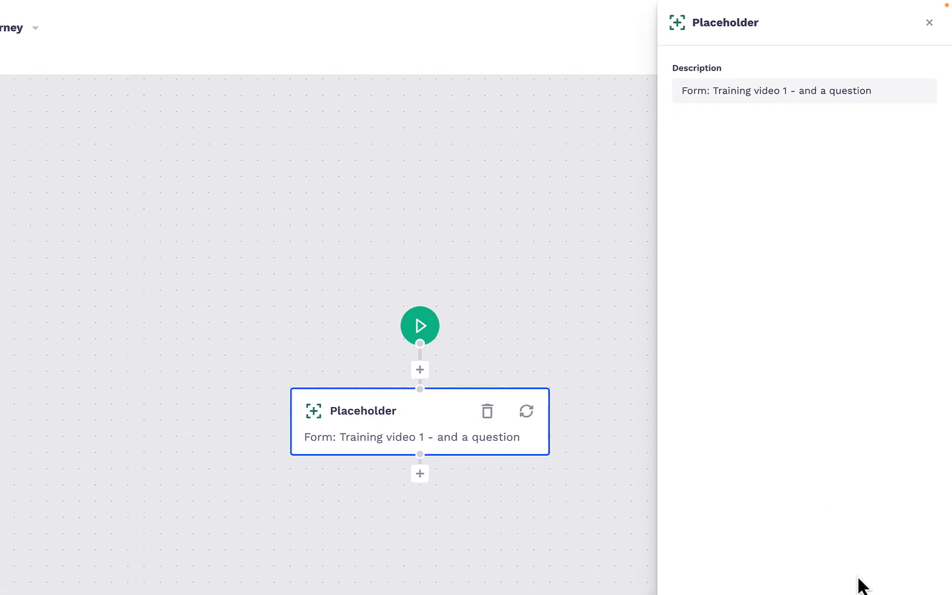
click(925, 592)
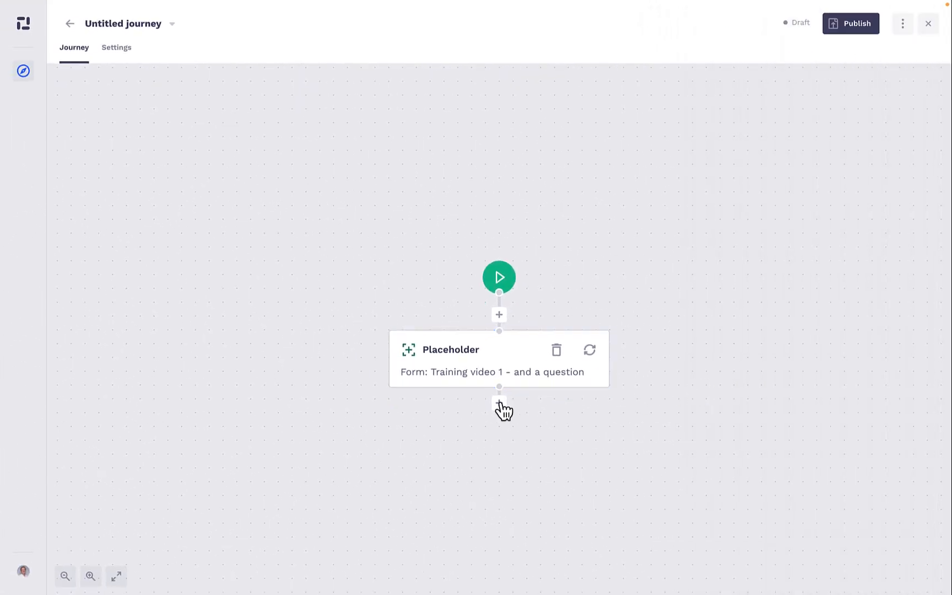
Add a second placeholder below the first, using the copied description changed to "Form 2: Training video 2 - and a question"
click(500, 405)
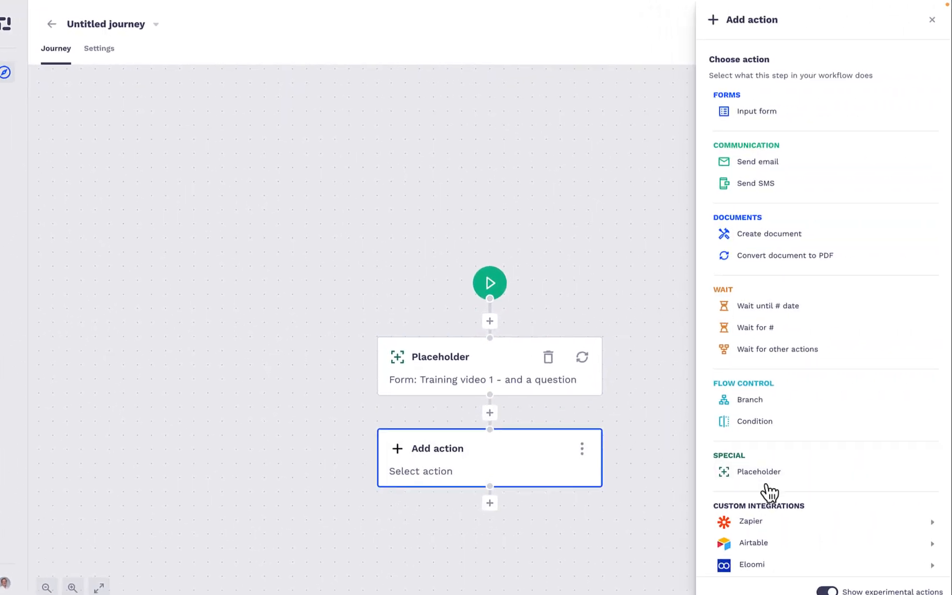
click(732, 538)
click(770, 89)
key(super+v)
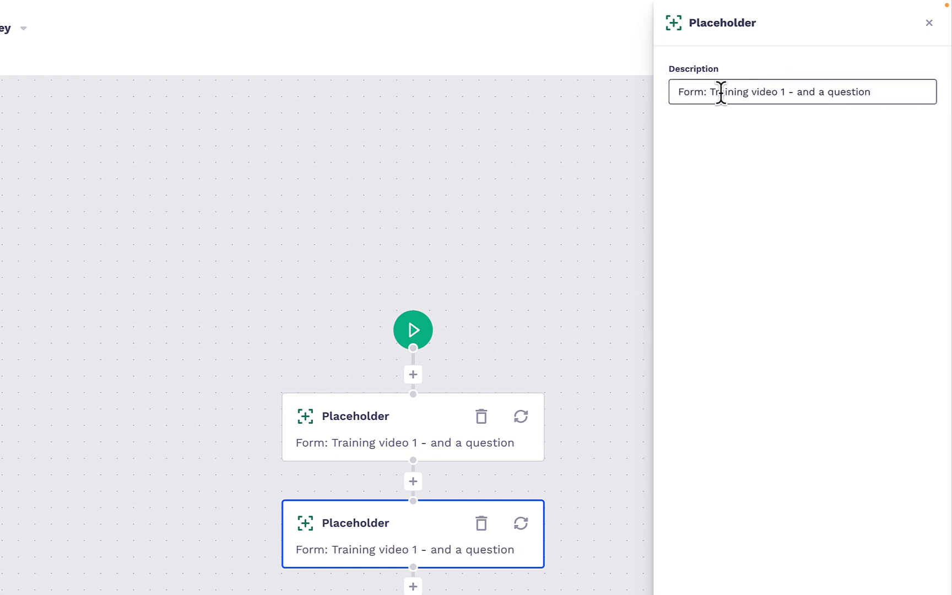
click(698, 92)
text(2)
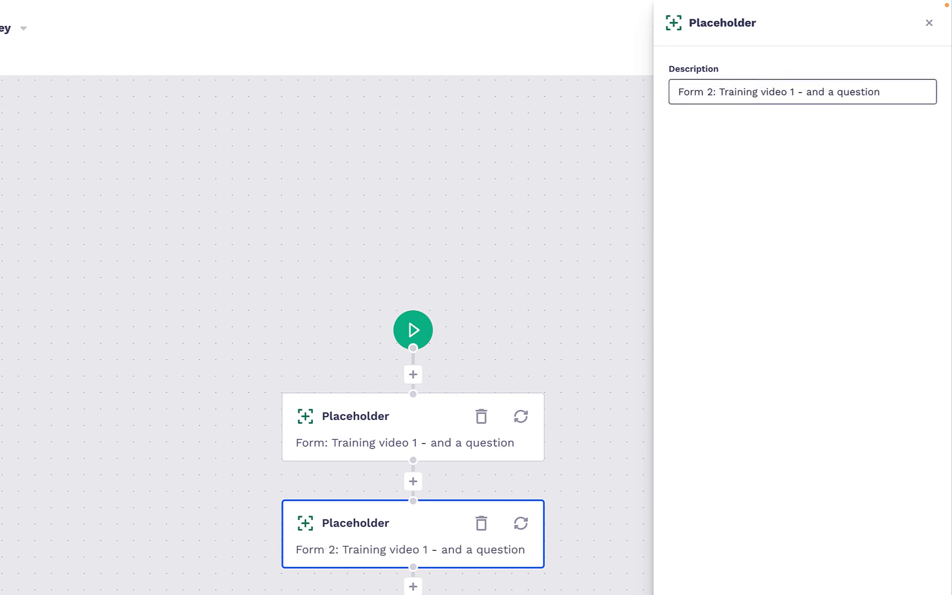
click(796, 91)
key(BackSpace)
text(2)
click(893, 92)
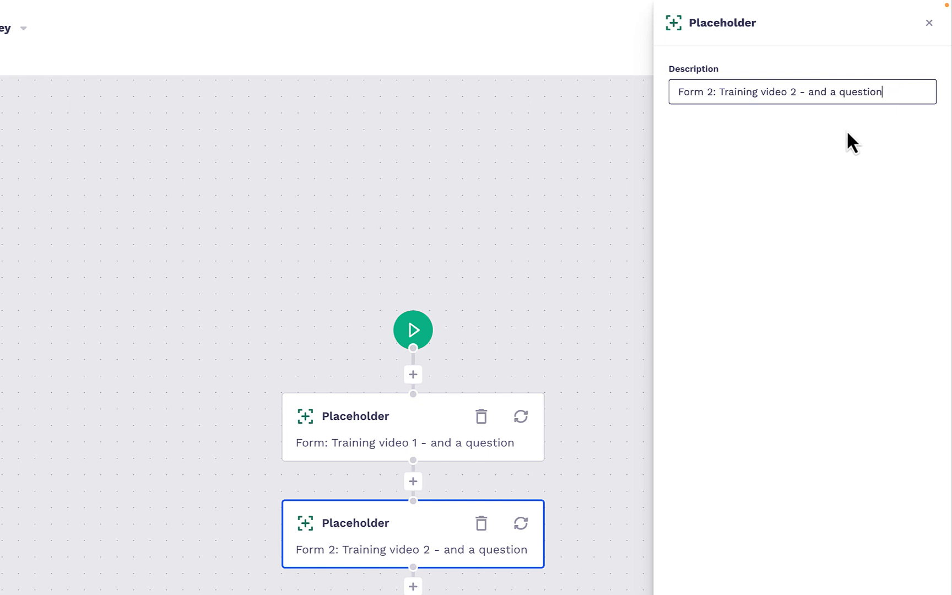
Put "Once completed" in front of the second placeholder's description and save it
click(676, 91)
text(Once )
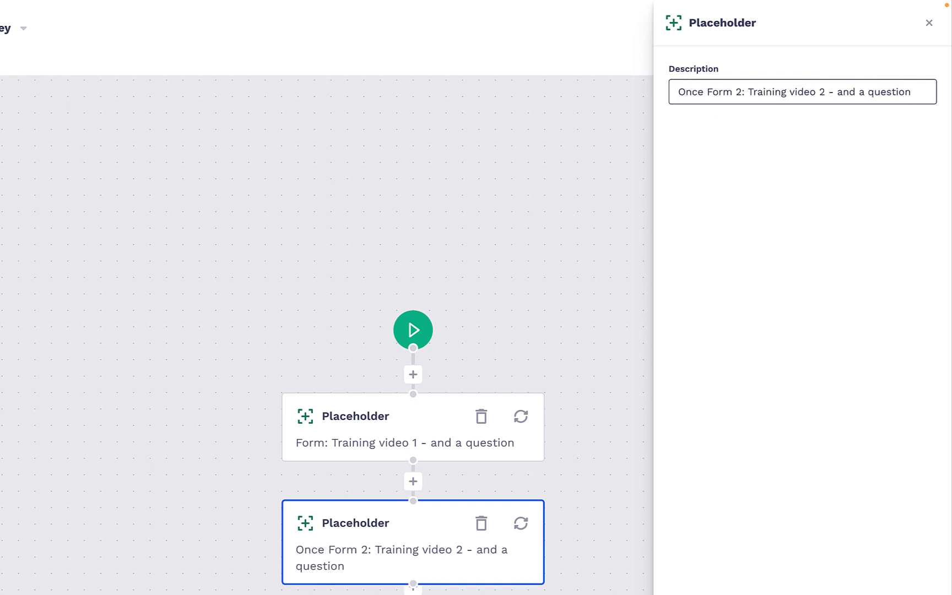
text(completed)
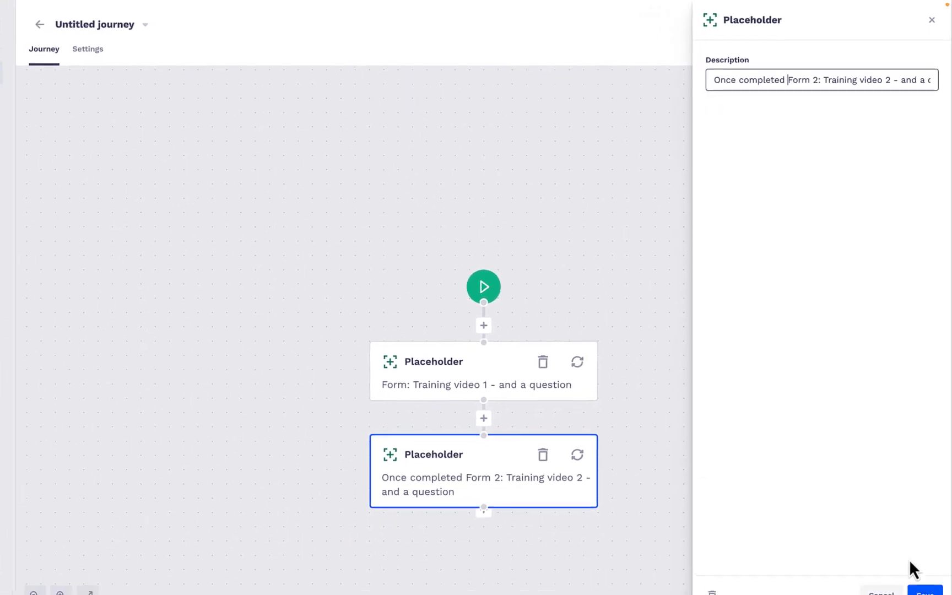
click(924, 590)
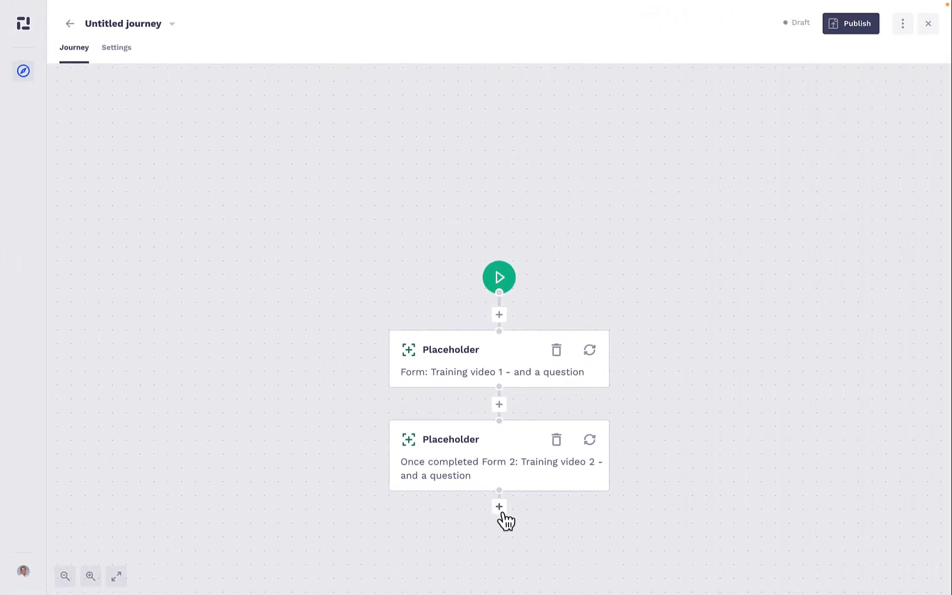
Add a third placeholder below the second, paste the copied "Form: Training video 1 - and a question" description, and save it
click(484, 525)
click(755, 468)
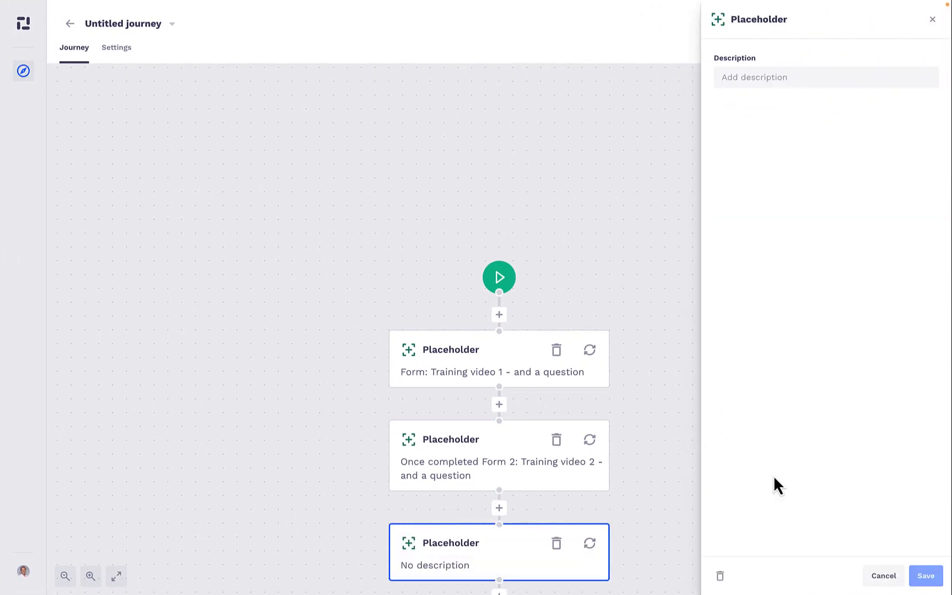
click(766, 80)
key(ctrl+v)
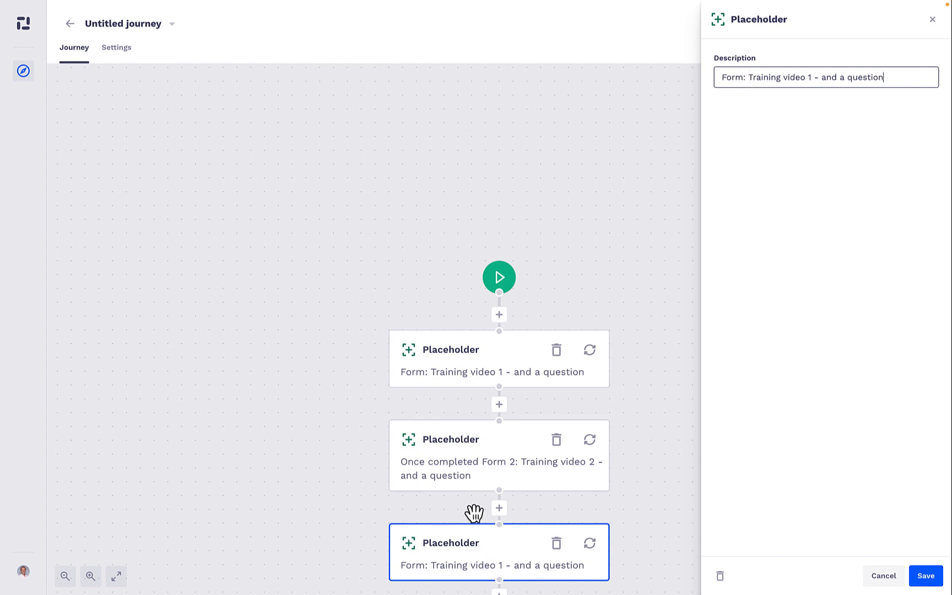
click(471, 477)
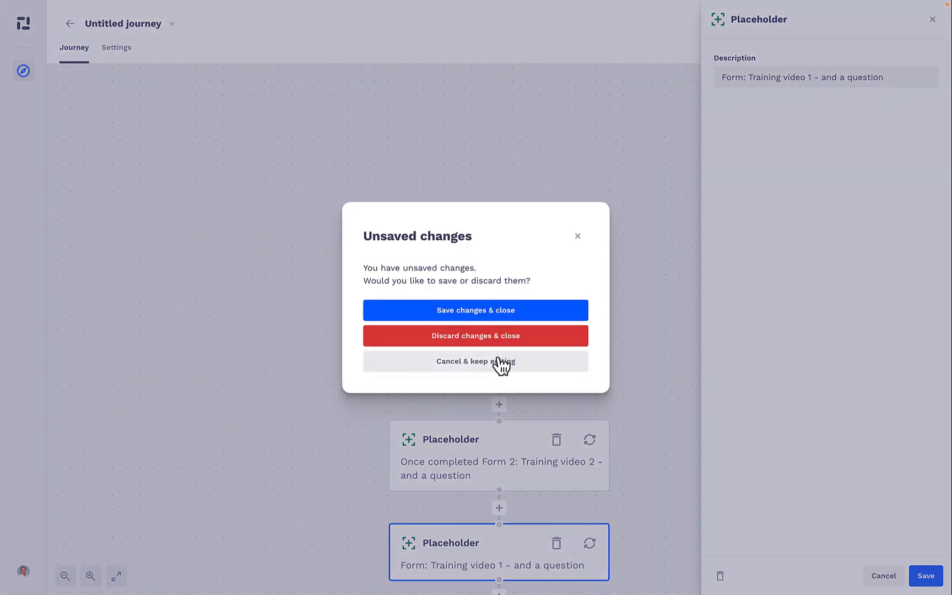
click(482, 316)
Copy the second placeholder's description into the third, change it to "Once completed Form 3: Training video 3 - and a question", and save
triple_click(765, 83)
key(ctrl+c)
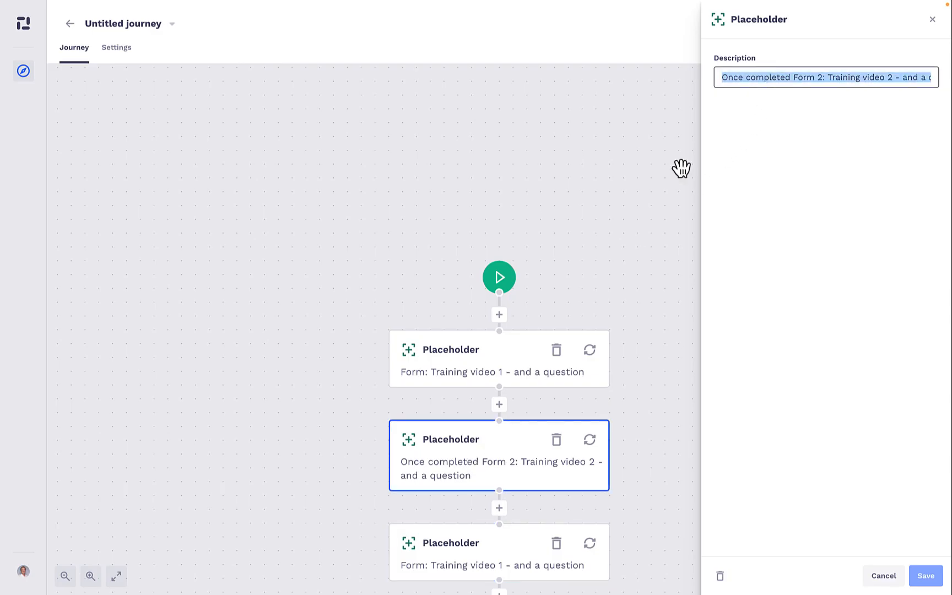
click(471, 551)
click(754, 78)
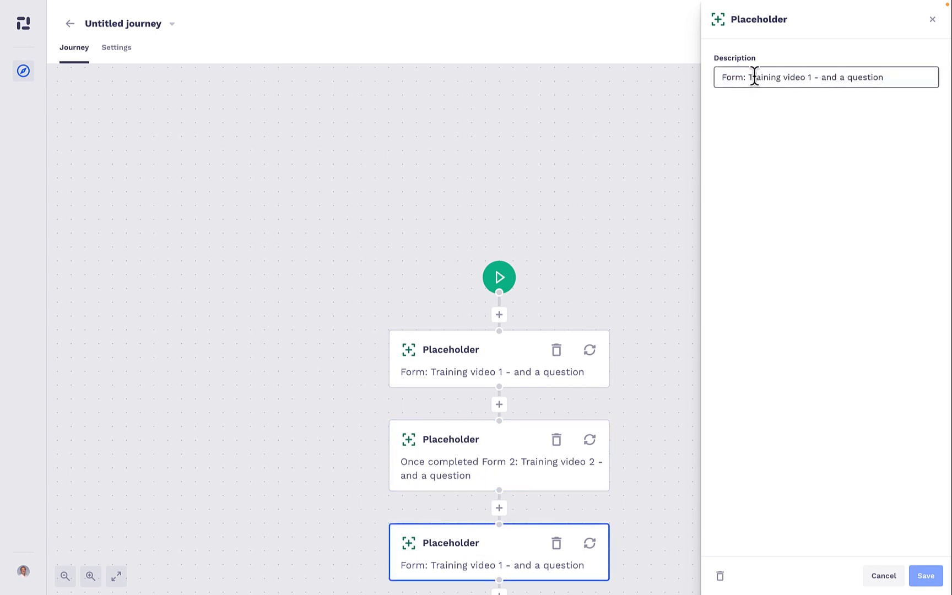
key(ctrl+a)
key(ctrl+v)
key(Home)
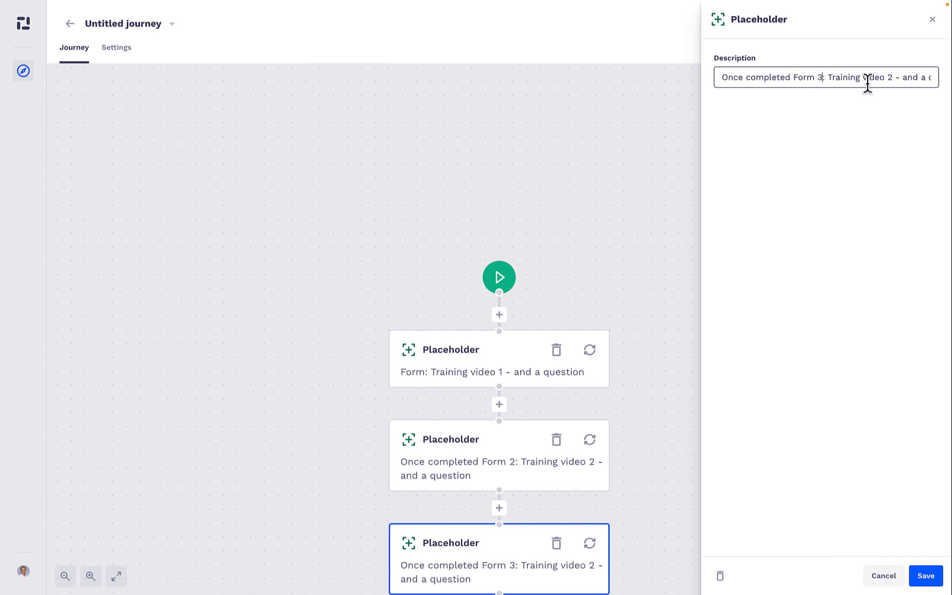
click(928, 576)
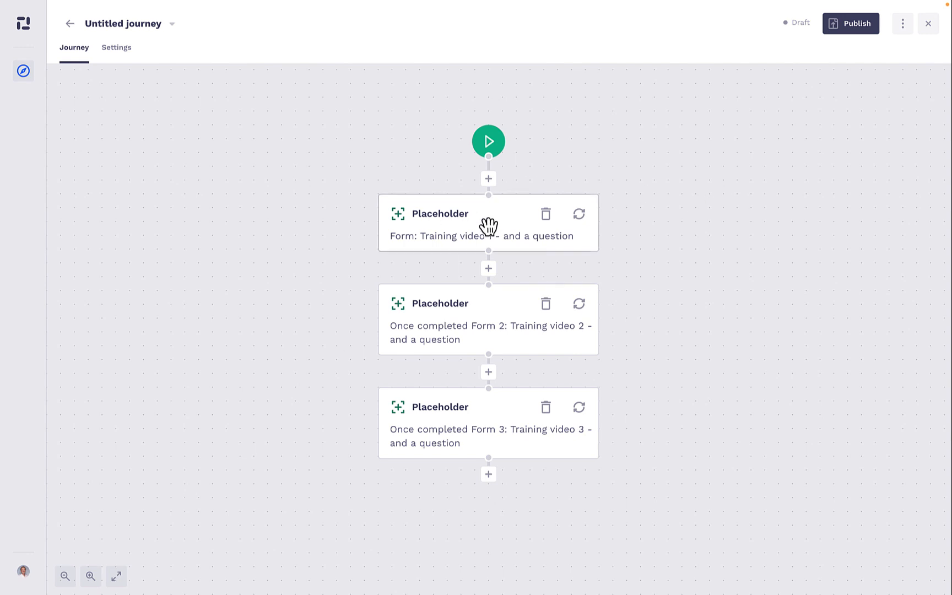
Go to the form templates in the organization settings and create a new form
mouse_move(4, 531)
click(38, 576)
click(161, 525)
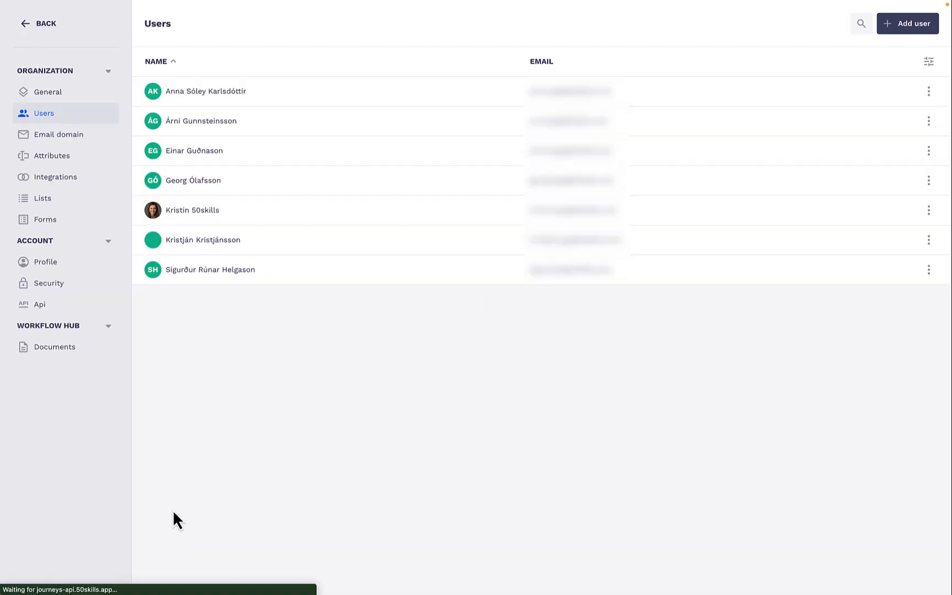
click(72, 219)
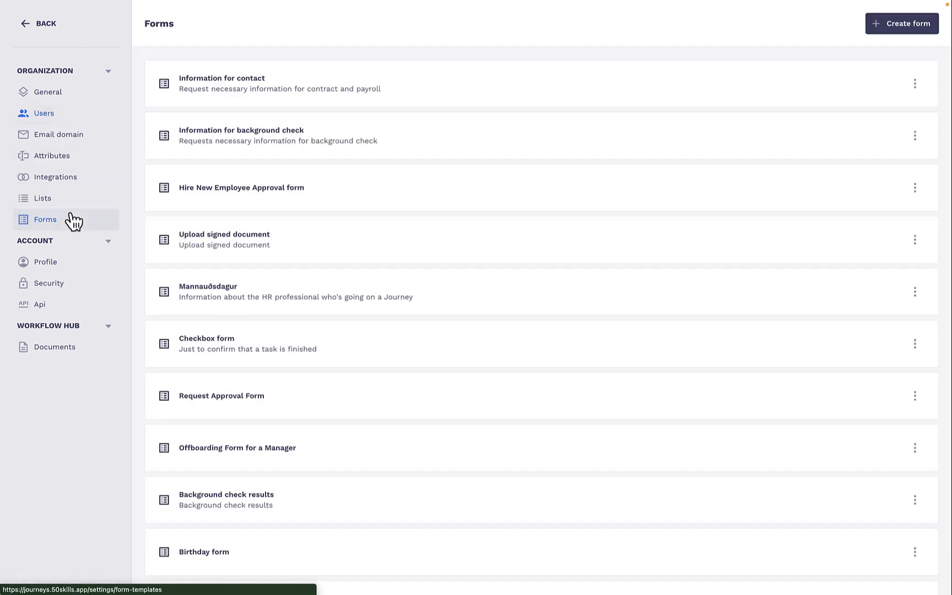
click(917, 23)
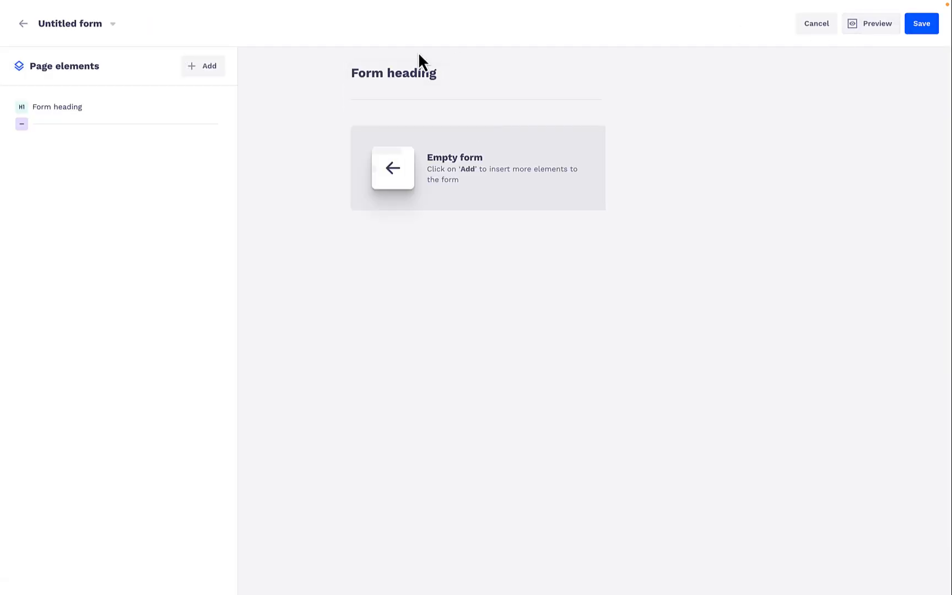
Change the form's heading text to "Training video"
click(399, 75)
click(384, 108)
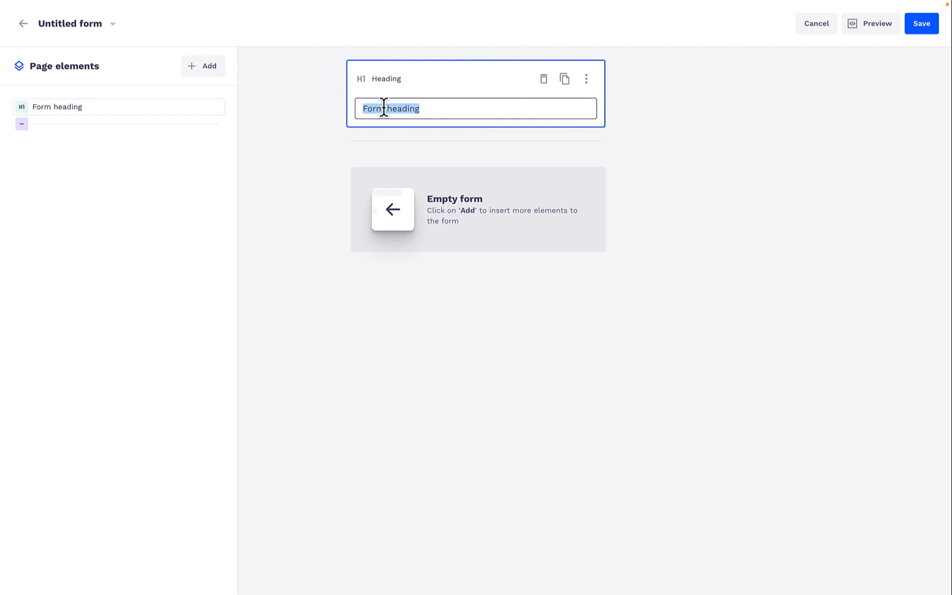
text(Training video)
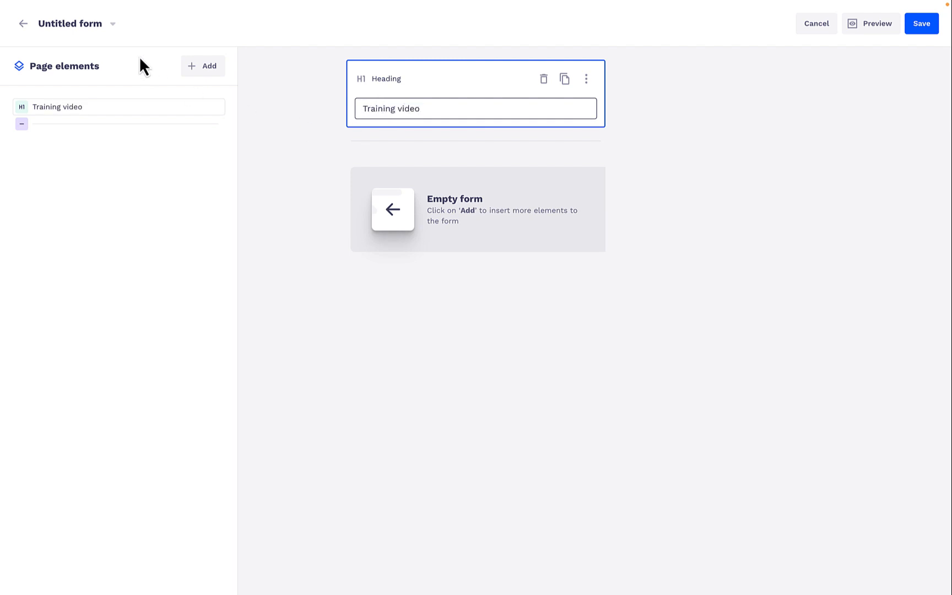
Rename the untitled form as "Training video 1"
click(112, 24)
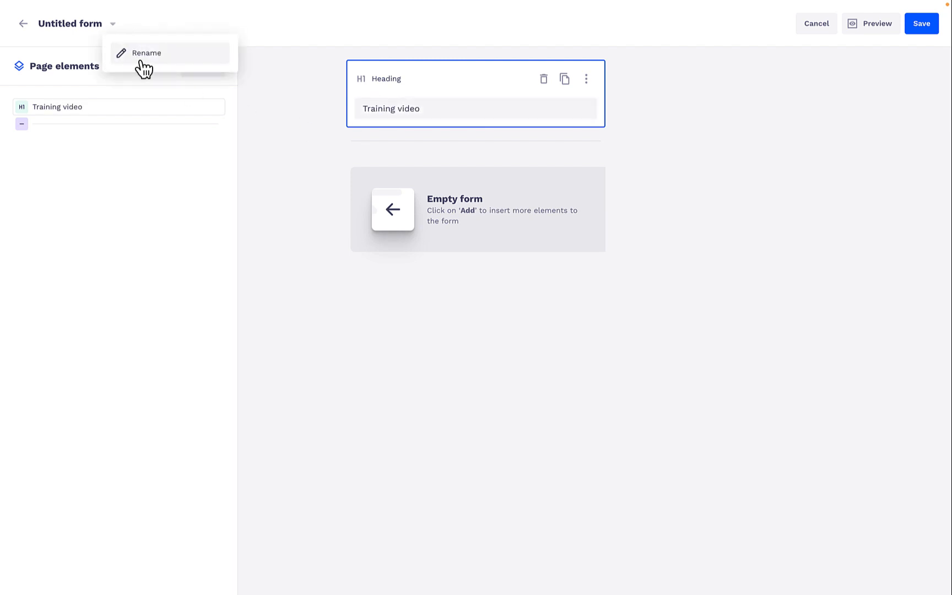
click(135, 52)
key(ctrl+a)
text(Training vid)
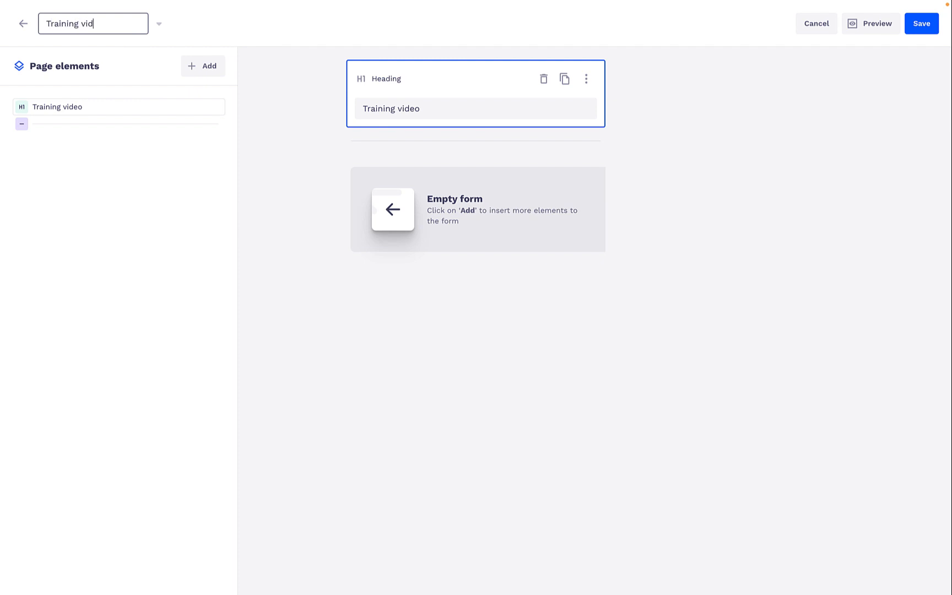
text(eo 1)
key(Return)
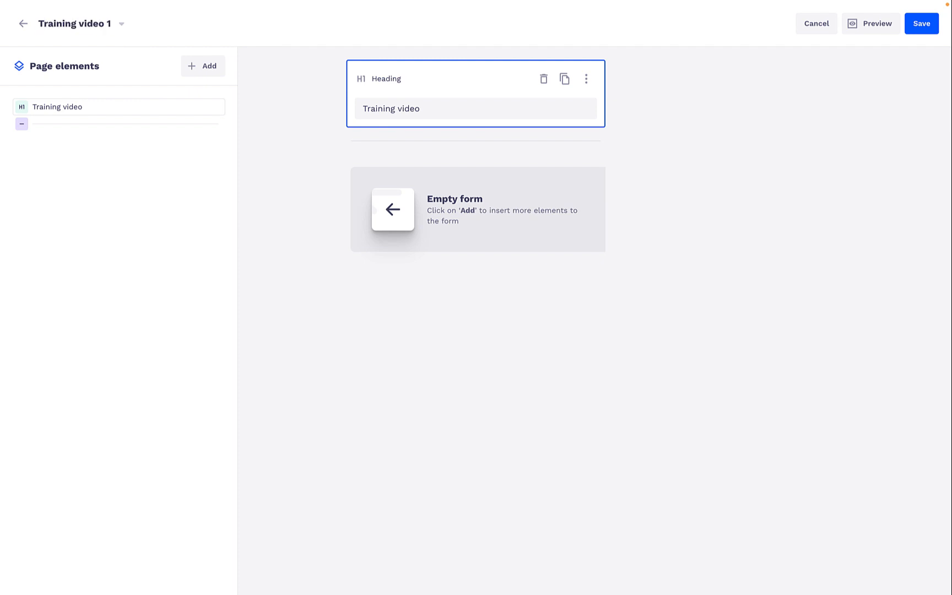
click(438, 301)
Add a video element below the form heading and paste the copied YouTube link as its URL
click(213, 68)
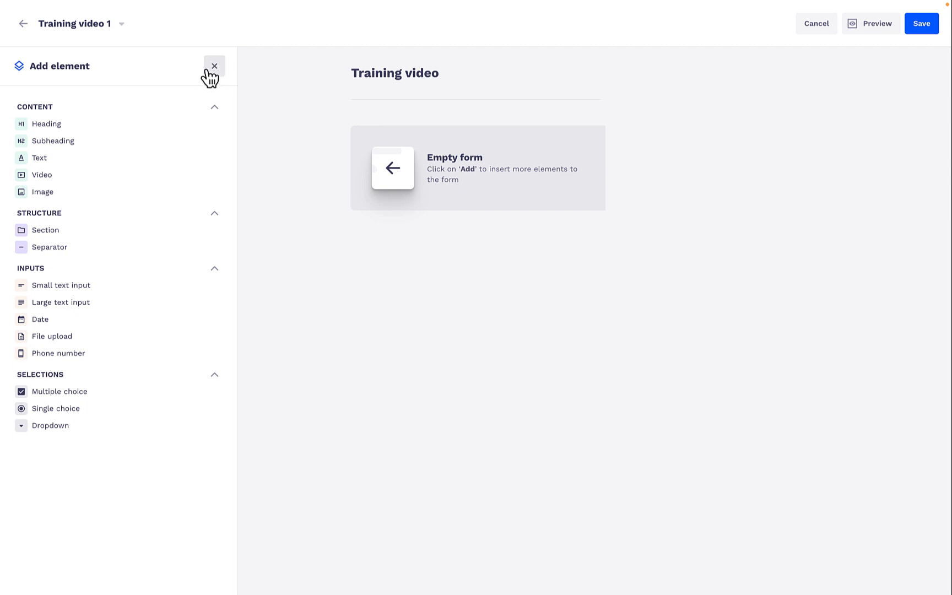
click(84, 177)
click(437, 218)
key(ctrl+v)
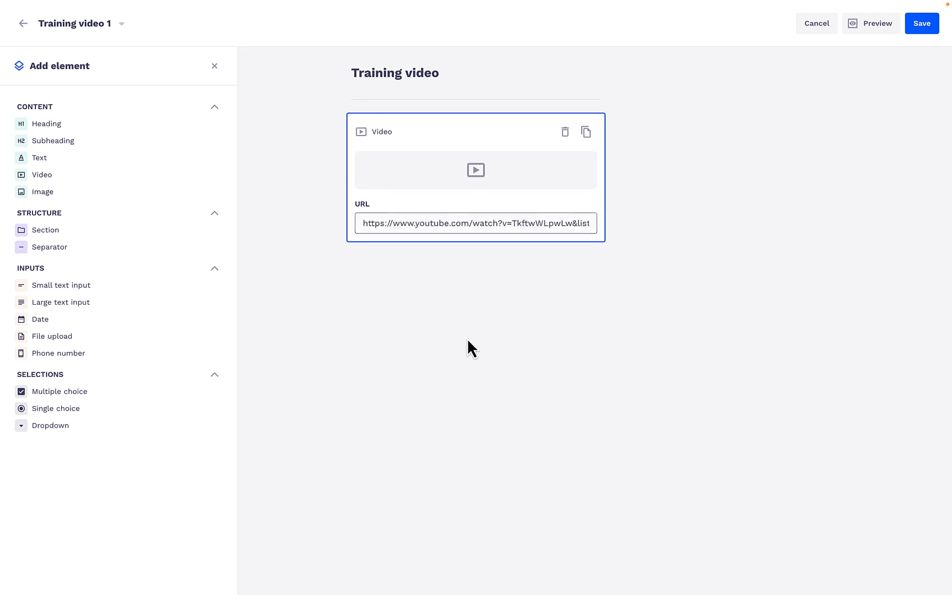
click(467, 338)
Add a text element below the video reading "Hey take a look at this training video -- it describes how 50skills Journeys works in 60 seconds."
click(123, 160)
text(H)
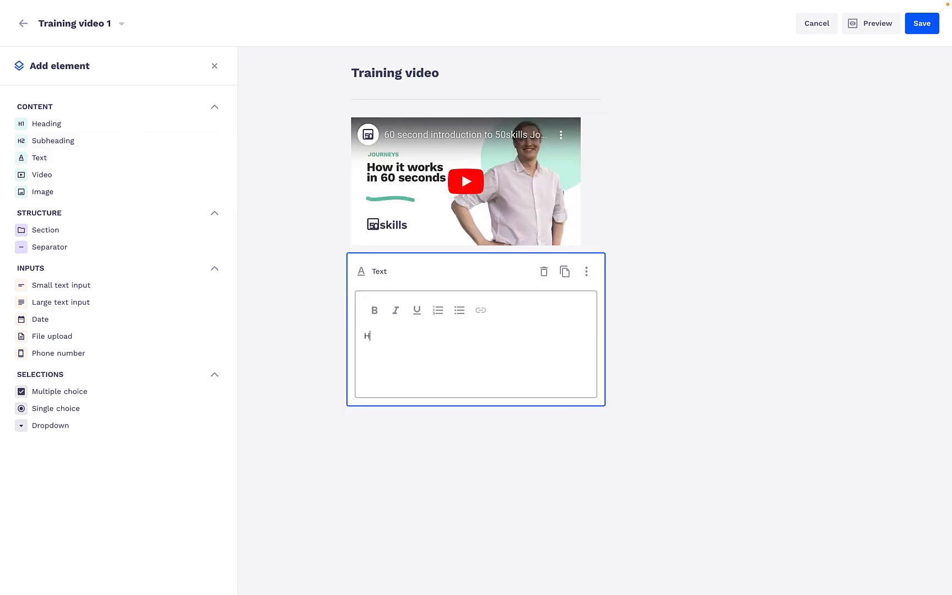
text(ey, here is)
key(ctrl+a)
text(Hey)
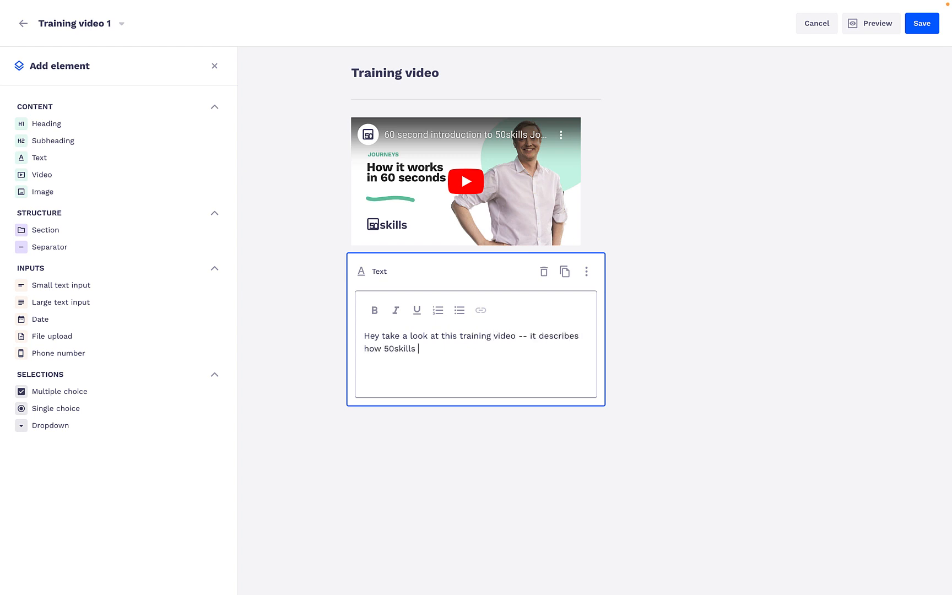
text(.)
click(350, 469)
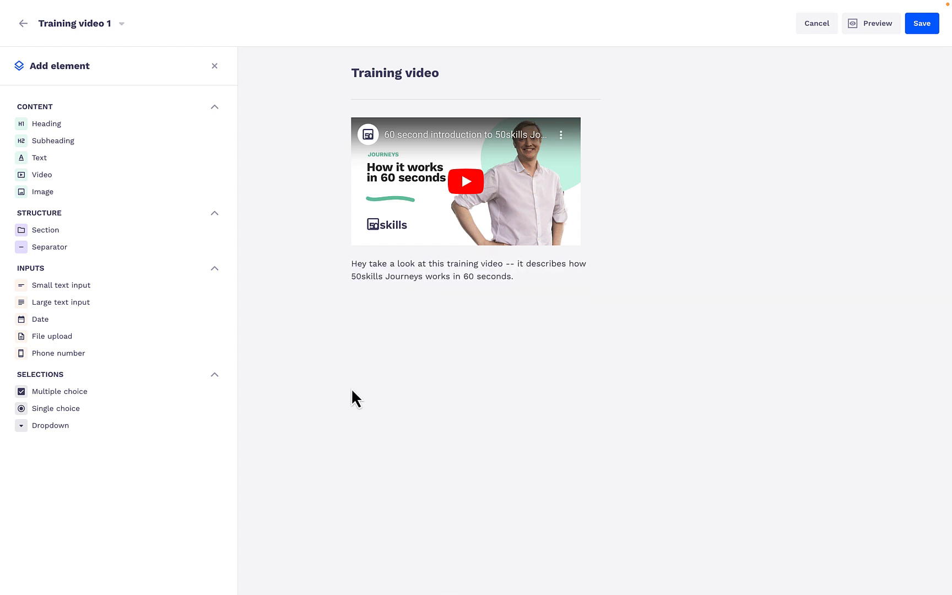
Add a single-choice question below the text, labelled "What can you creat in 50skills Journeys?", and create its first blank option
click(83, 415)
click(456, 357)
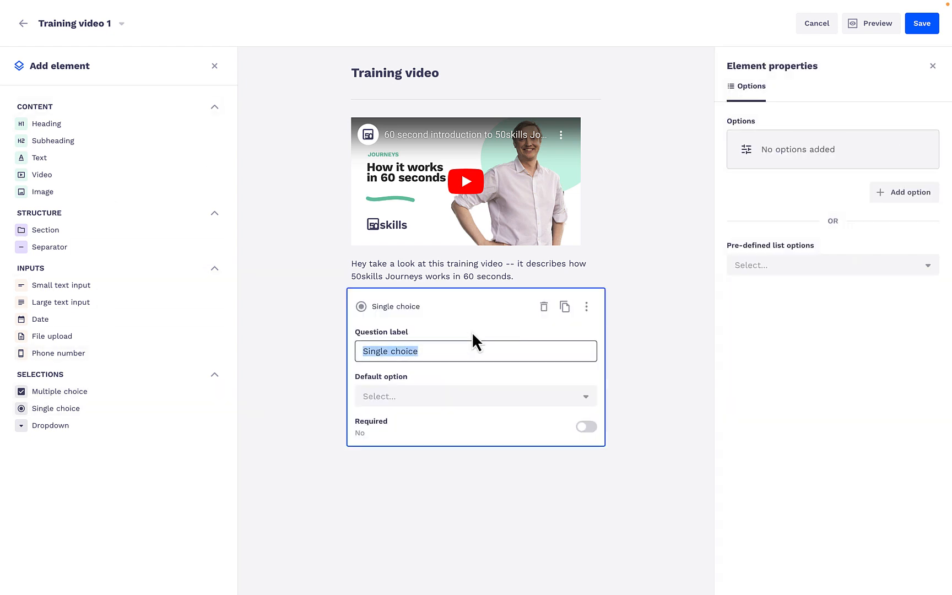
text(Training video test:)
click(448, 398)
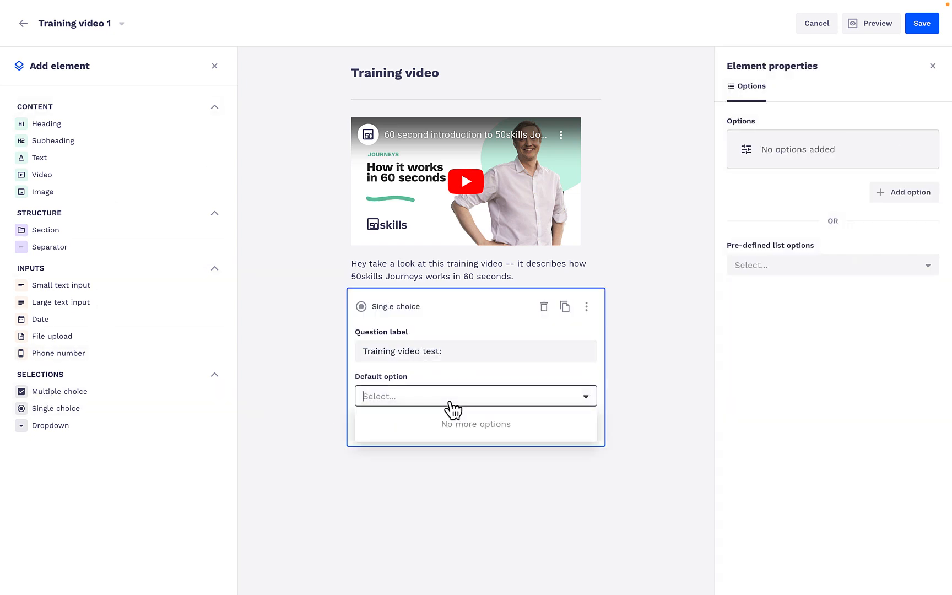
click(909, 191)
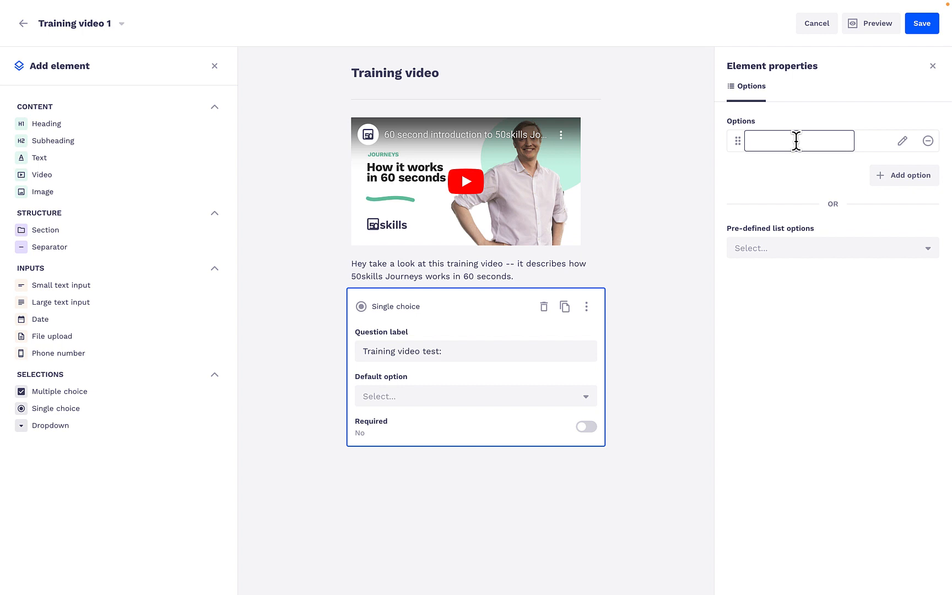
click(481, 352)
text(In Journeys?)
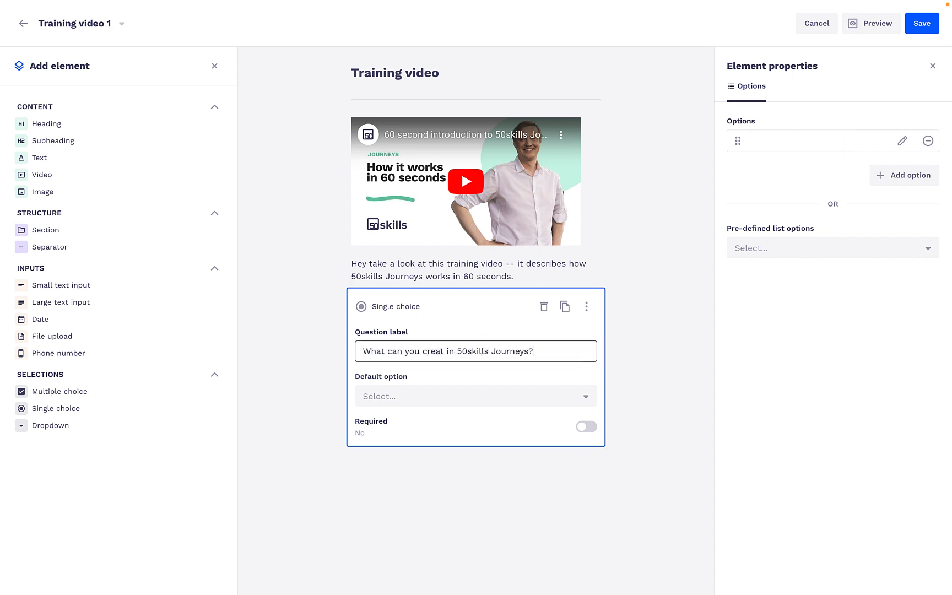
Enter the question's options Workflows, Order Cookies, Order flights and All of the above, and save the form
click(902, 140)
text(Workflows)
key(Return)
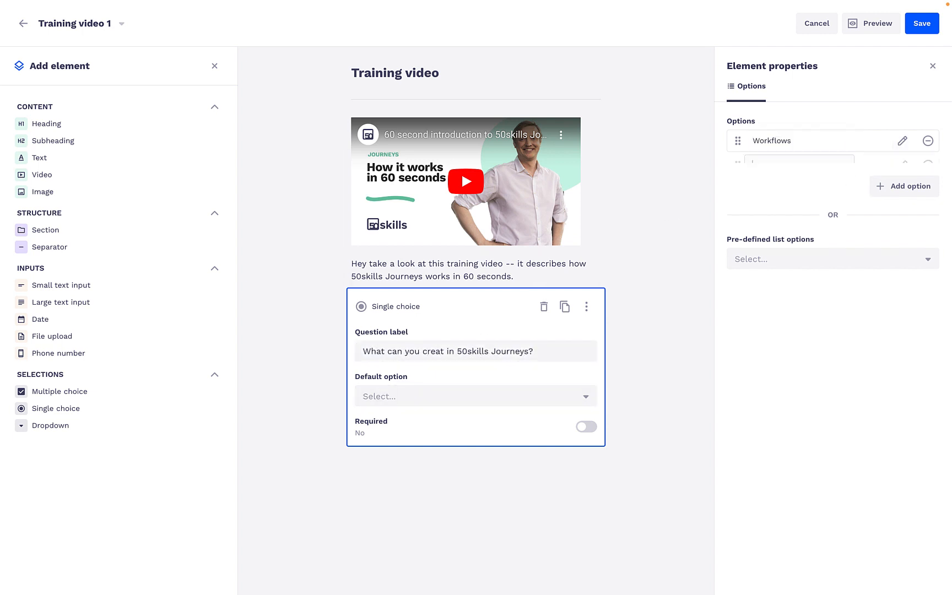
text(Order Cookies)
key(Return)
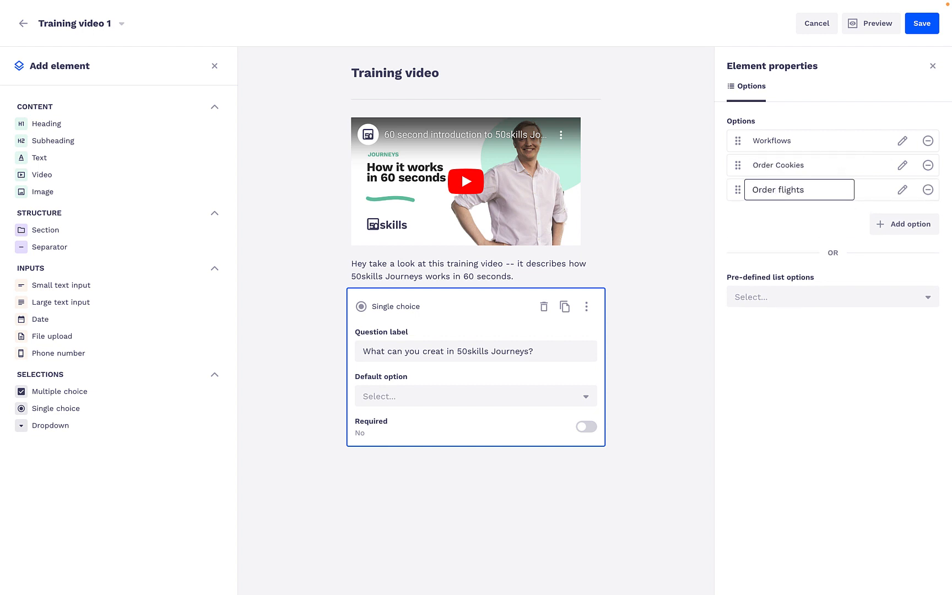
key(Return)
text(All of the abo)
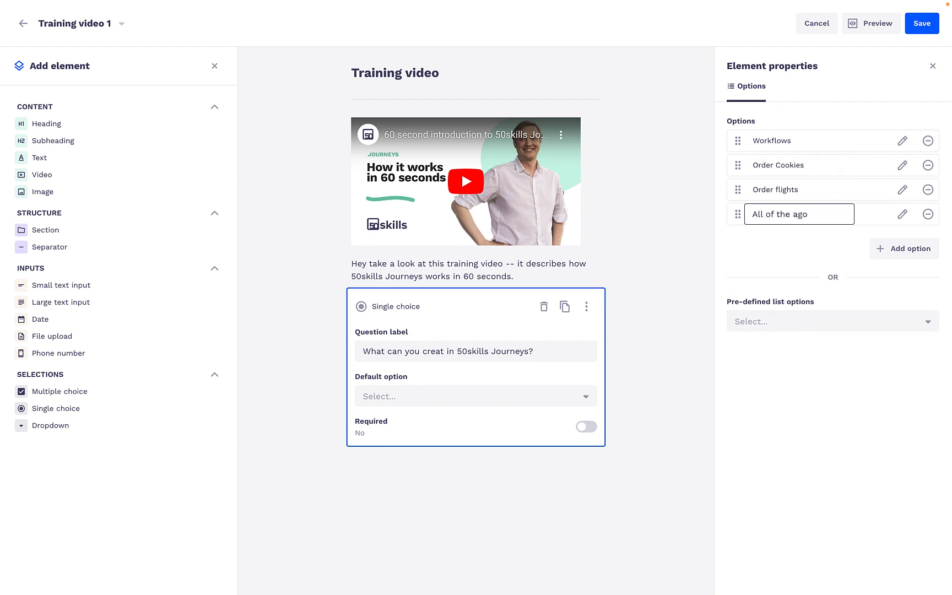
text(ve)
click(805, 392)
click(922, 27)
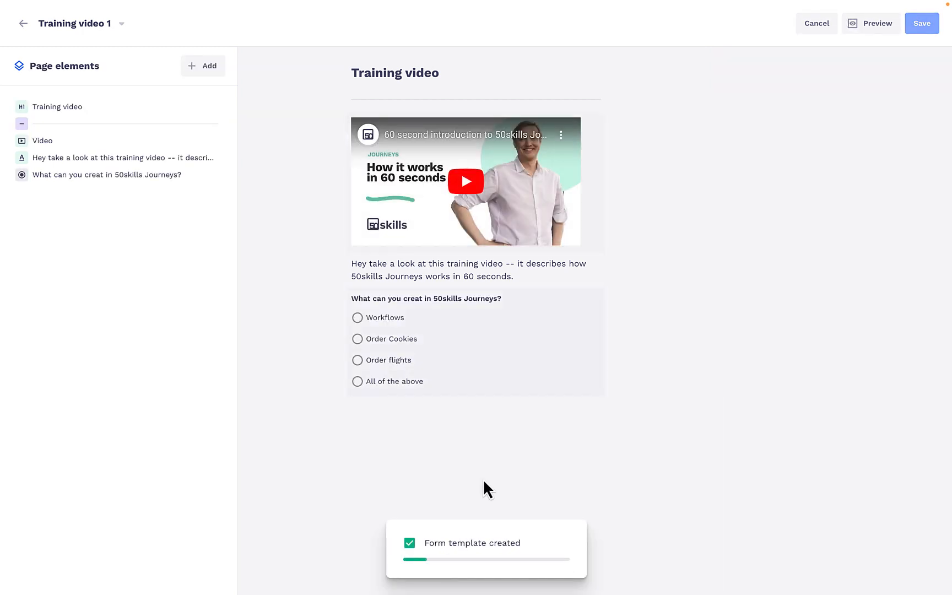
Add a small text input labelled "By submitting this form you acknowledge that you have watched the video above" and copy that label text
click(202, 67)
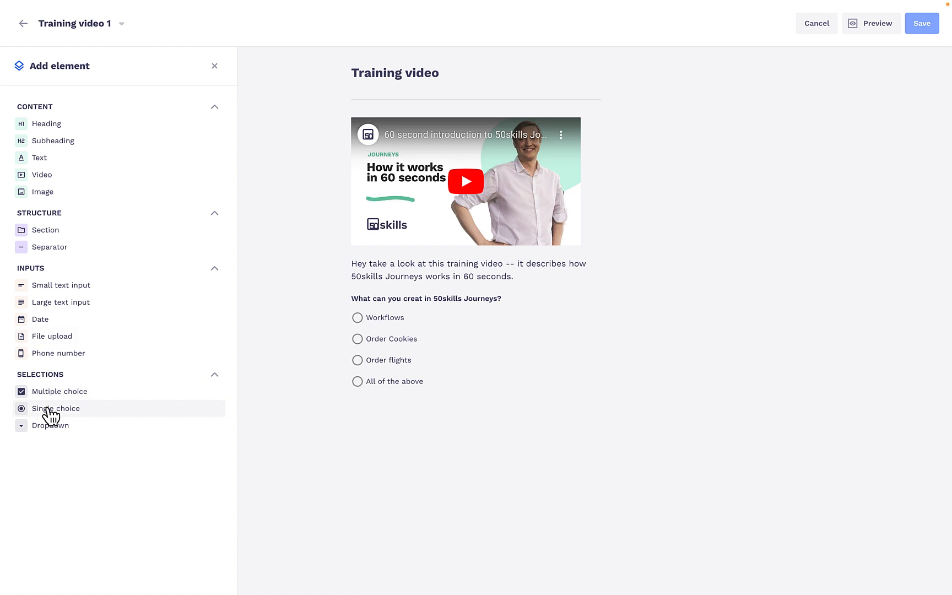
click(55, 285)
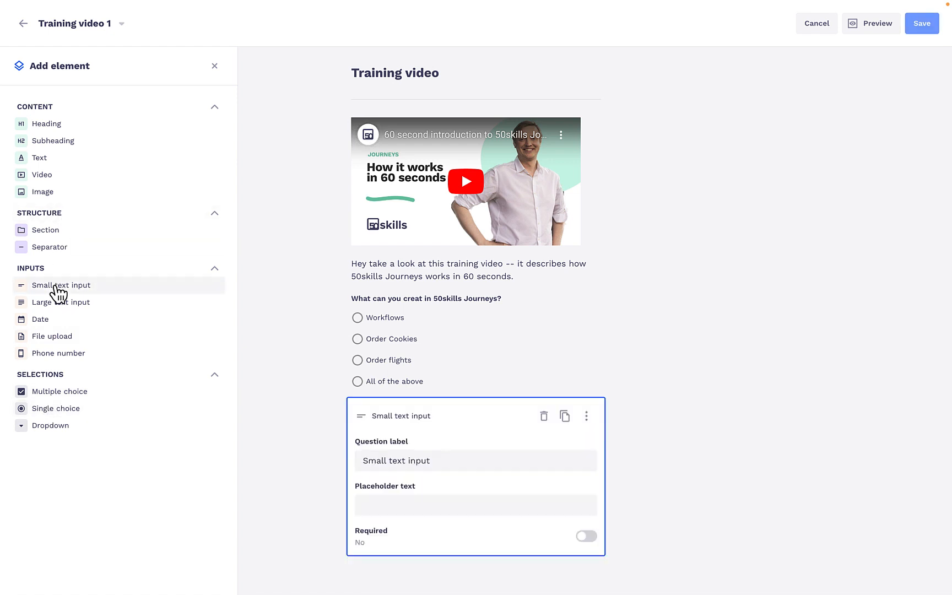
triple_click(392, 465)
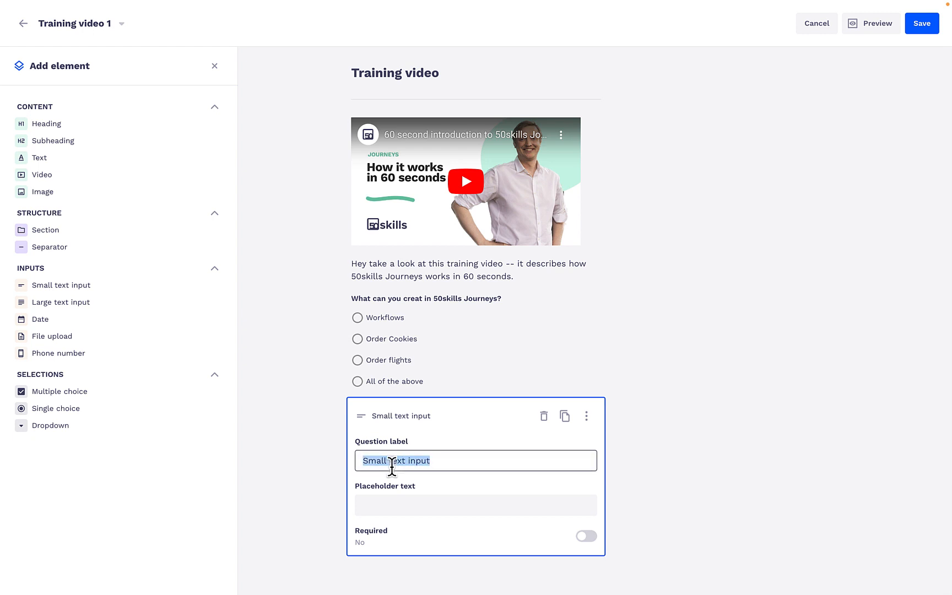
text(By a)
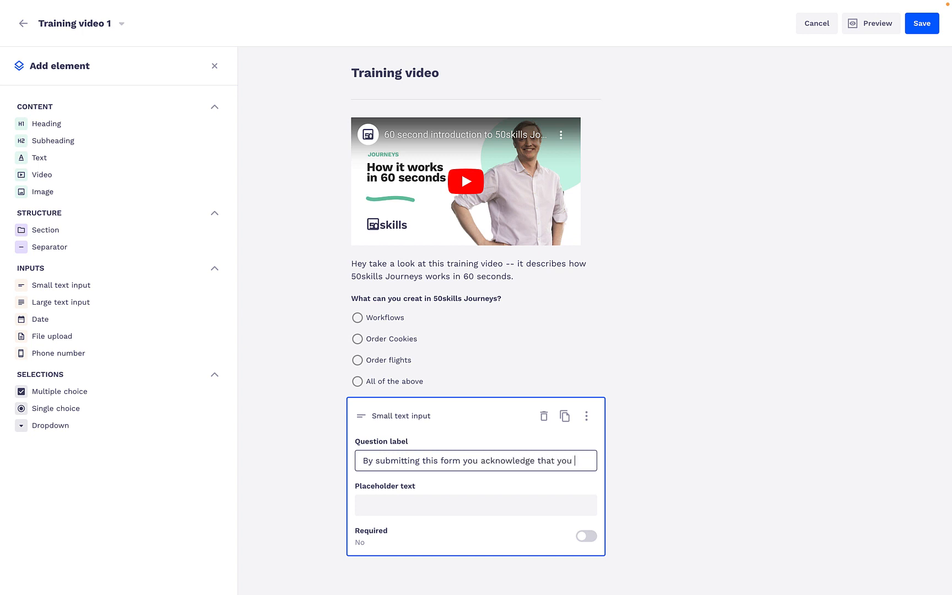
text(have watched the )
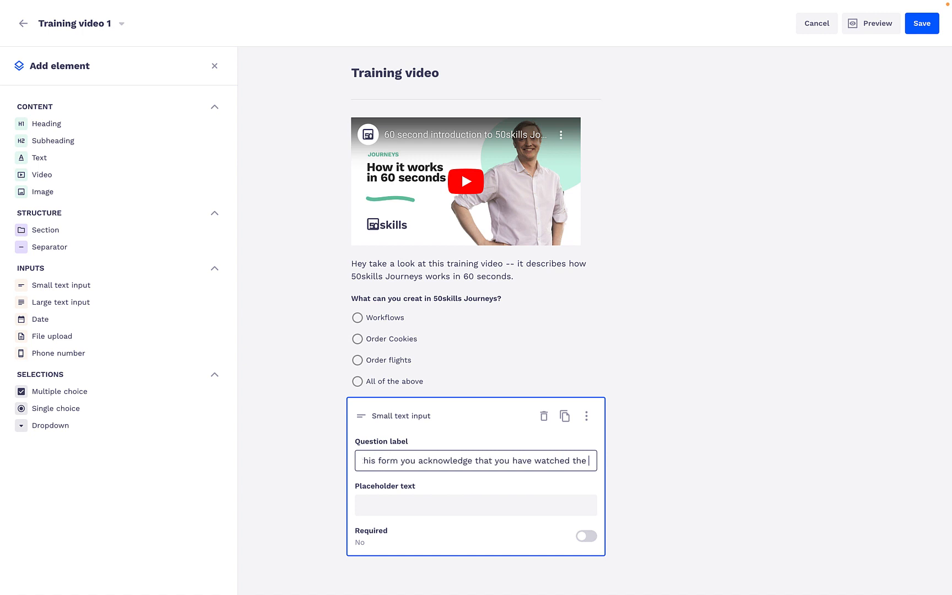
text(video above)
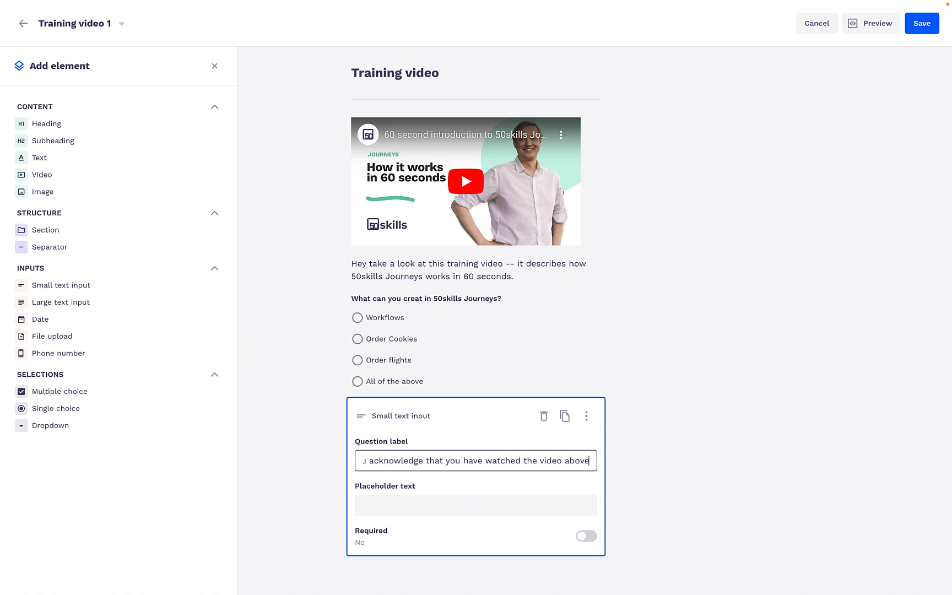
key(ctrl+a)
key(ctrl+c)
Delete the small text input holding the acknowledgement
click(392, 505)
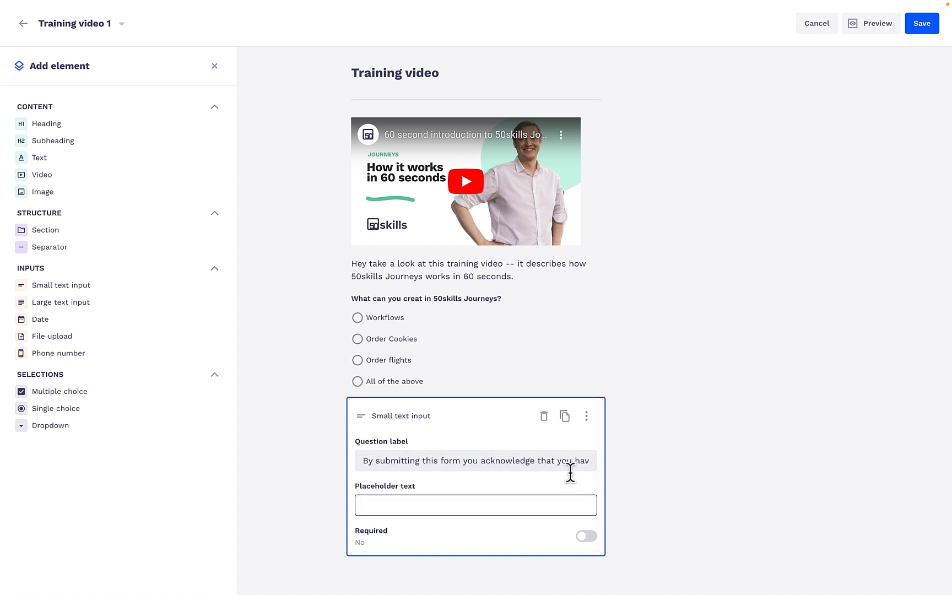
click(587, 416)
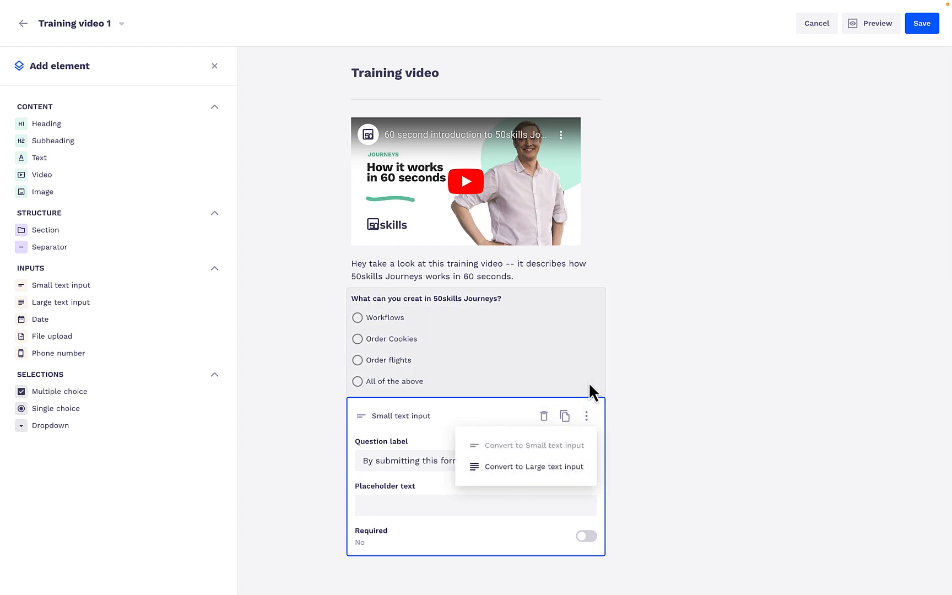
click(589, 388)
click(552, 478)
click(545, 419)
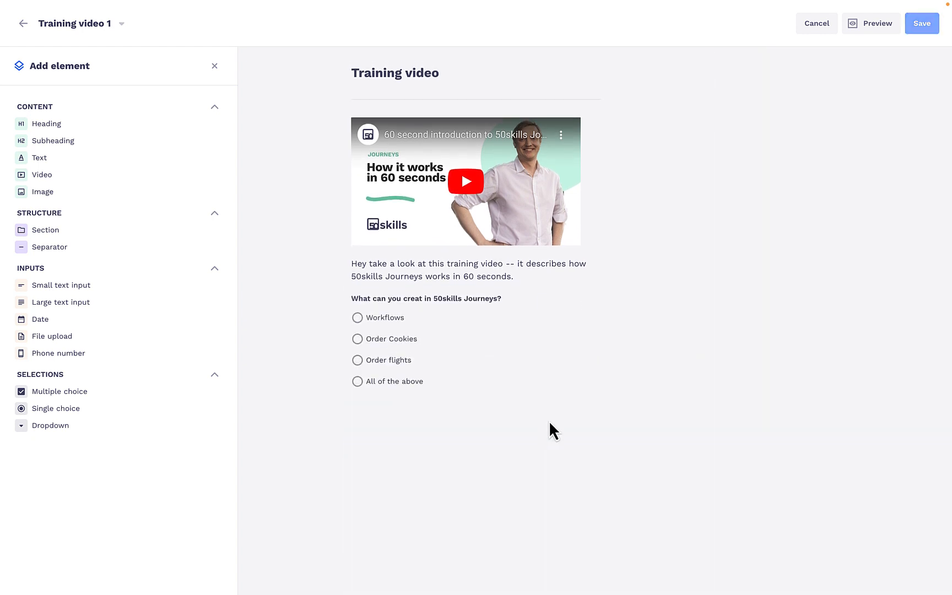
Add a text element below the quiz question and paste the copied acknowledgement sentence into it
click(61, 159)
click(417, 506)
key(ctrl+v)
click(674, 491)
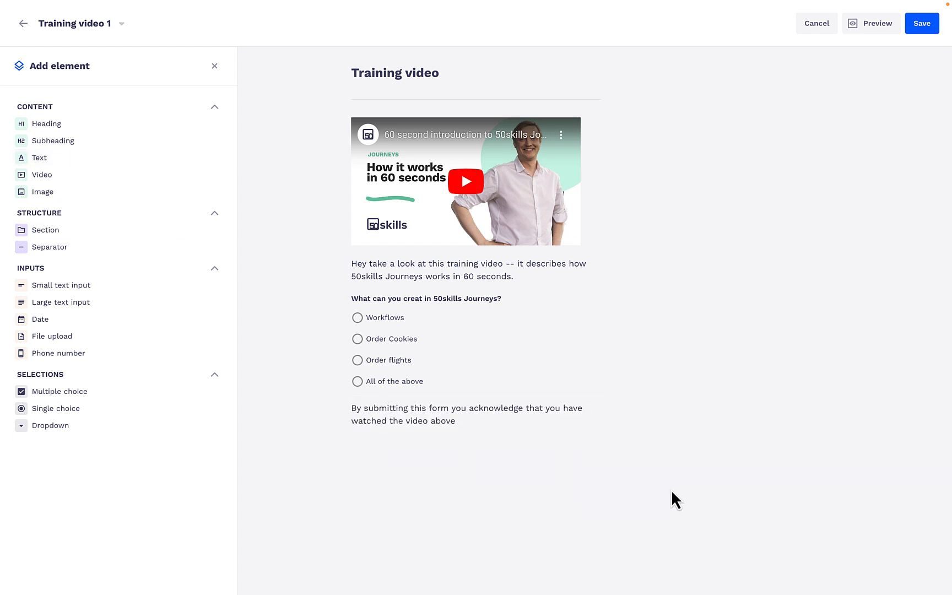
Preview the form in the phone, tablet and desktop layouts and save it
click(872, 27)
click(808, 29)
click(792, 25)
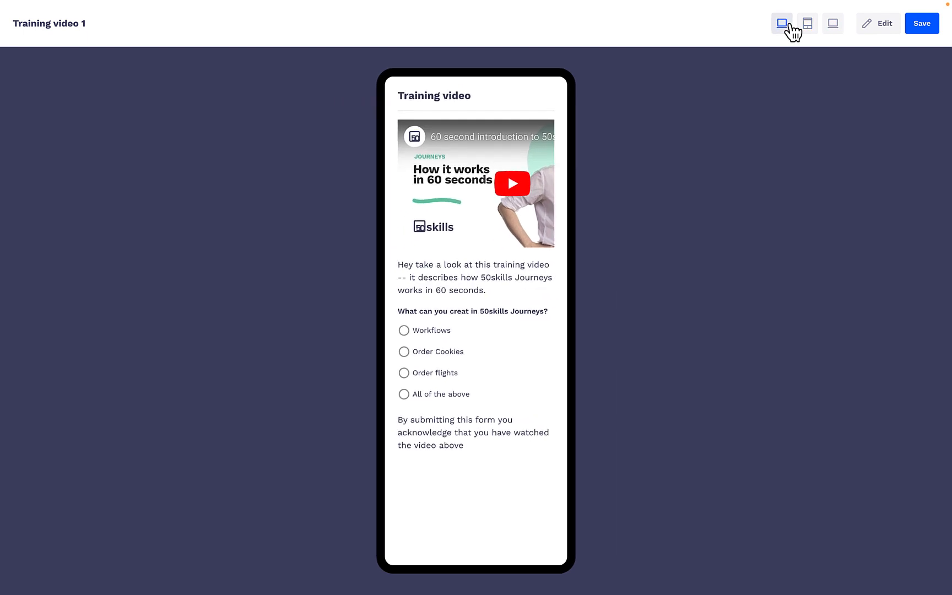
click(806, 29)
click(837, 31)
click(924, 31)
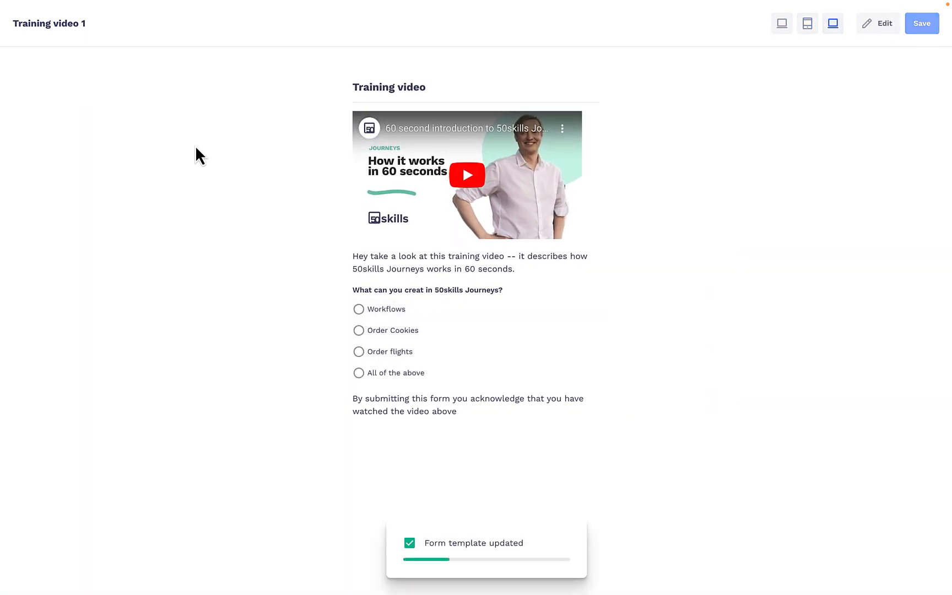
Return from the preview to the forms list and reopen the Training video 1 form
click(882, 23)
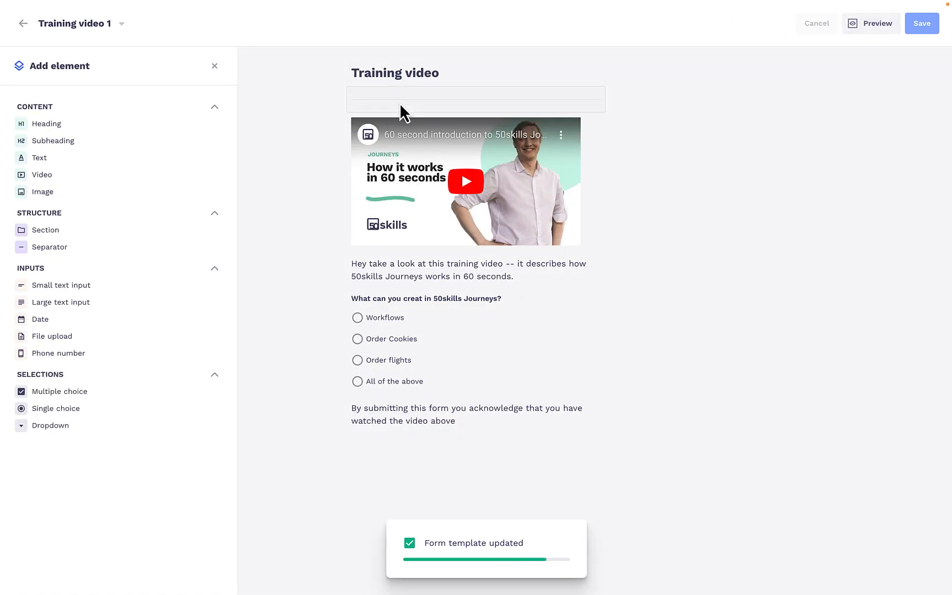
click(22, 25)
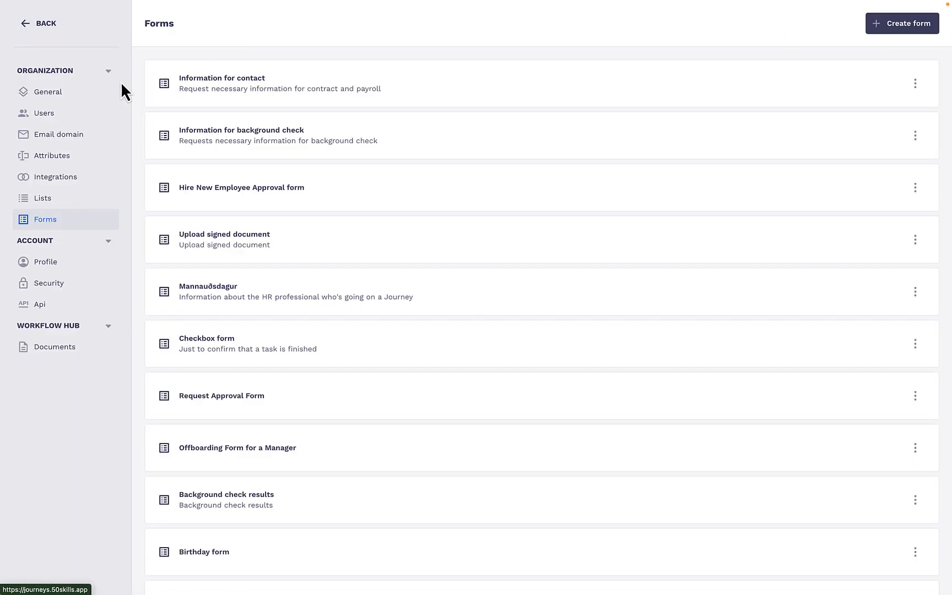
scroll(400, 170, down, 3)
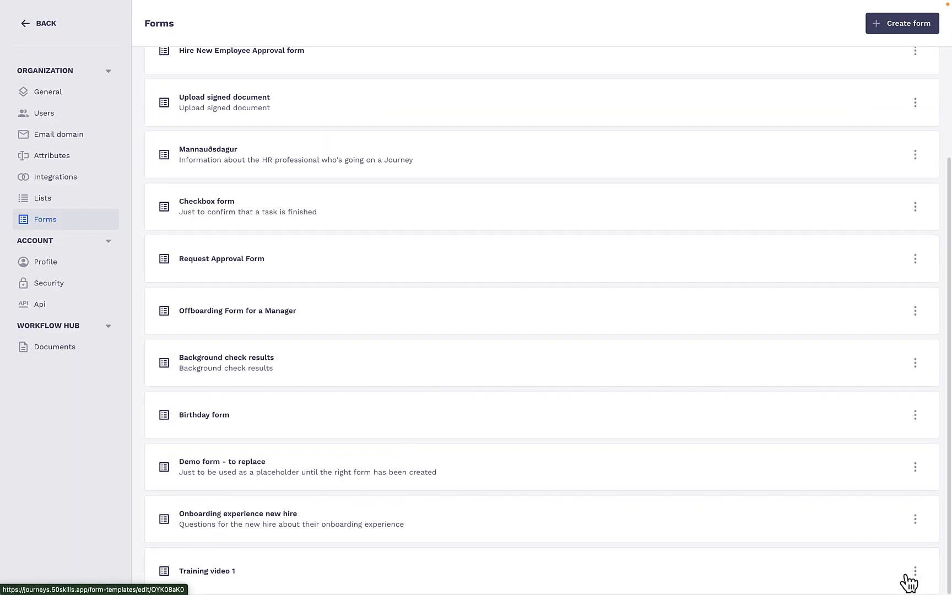
click(910, 576)
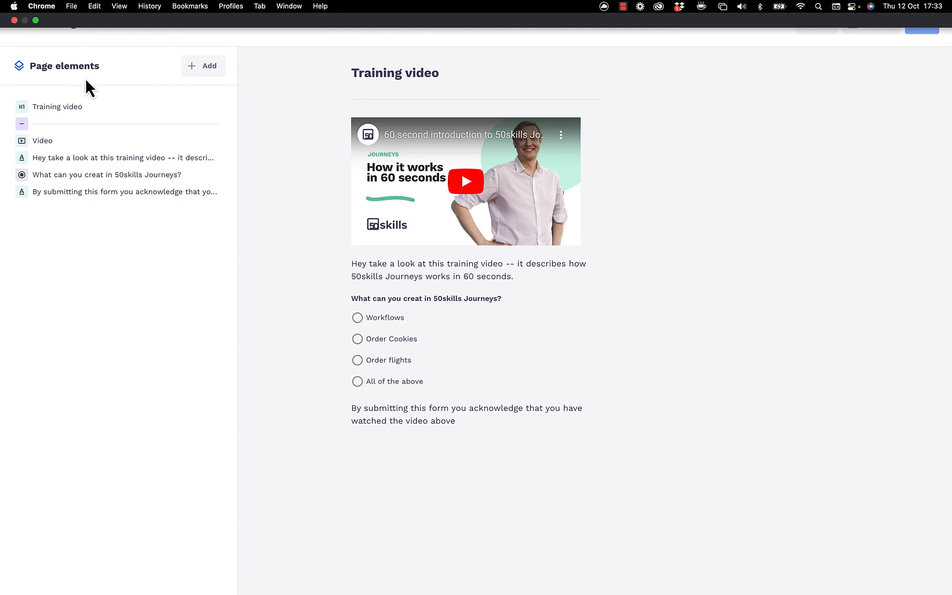
Create another new form from the forms list and set its heading text to "Training video 2"
click(23, 23)
scroll(238, 442, down, 3)
click(899, 23)
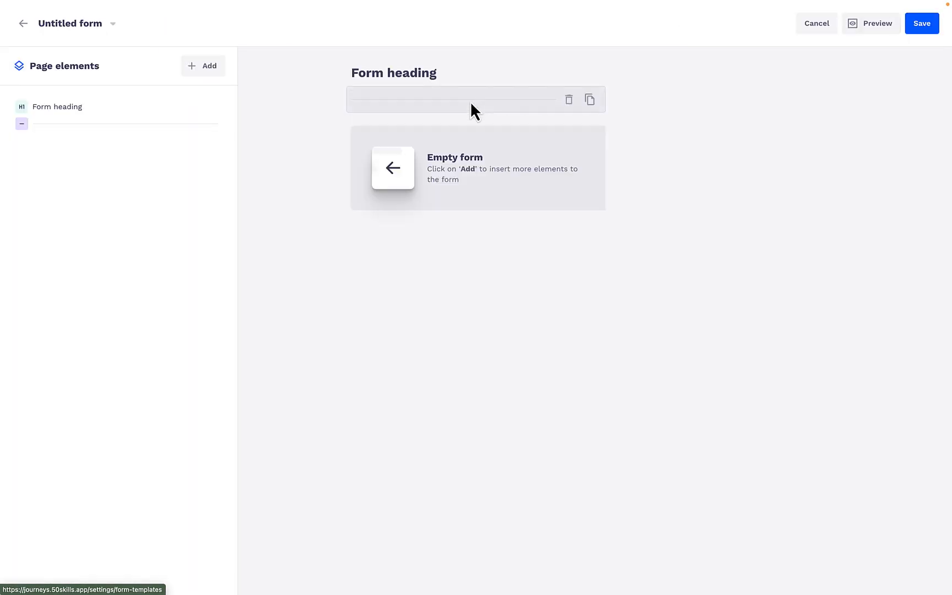
text(Training vieo 2)
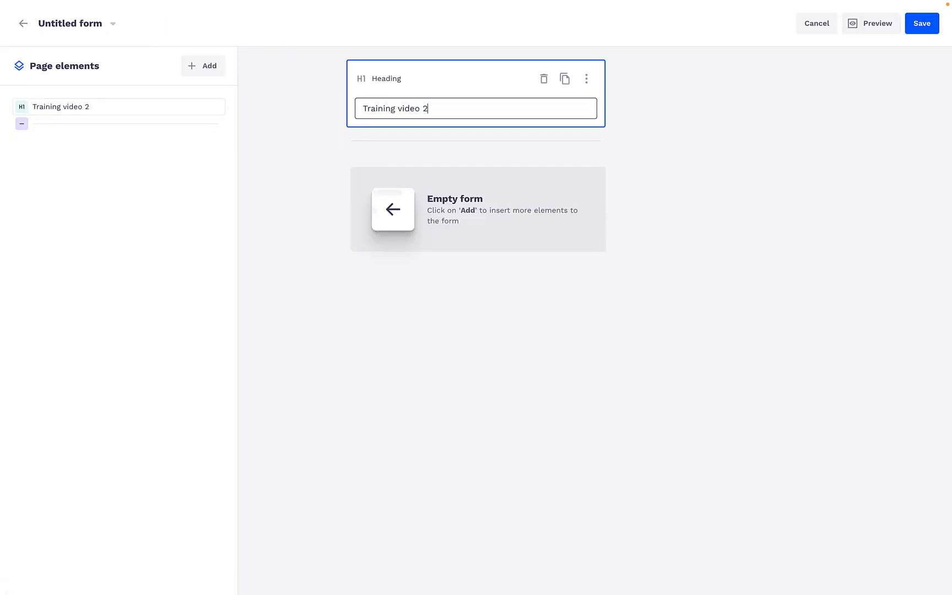
click(391, 303)
Add a video element below the heading and copy the "how to add input forms" YouTube link from the iA Writer notes
click(199, 66)
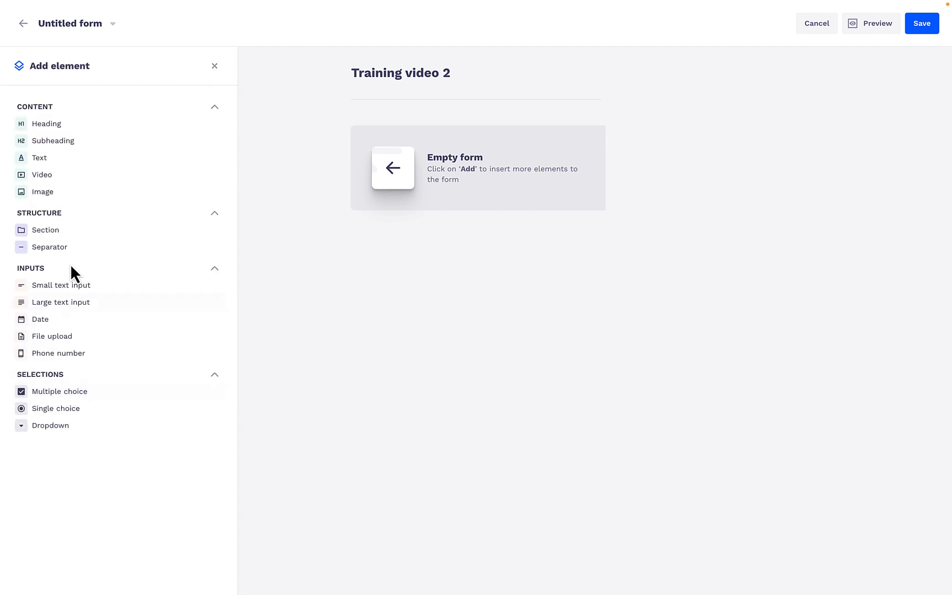
click(41, 175)
key(super+Tab)
click(324, 397)
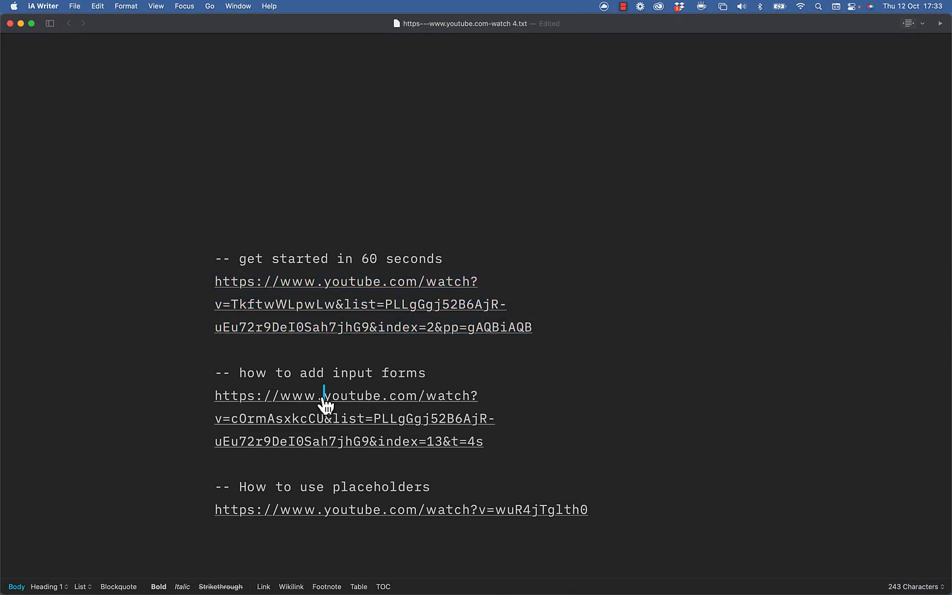
drag(504, 356, 184, 303)
key(super+c)
Switch back to the form in Chrome and paste the copied YouTube link as the video element's URL
key(super+Tab)
click(406, 224)
key(super+v)
key(super+a)
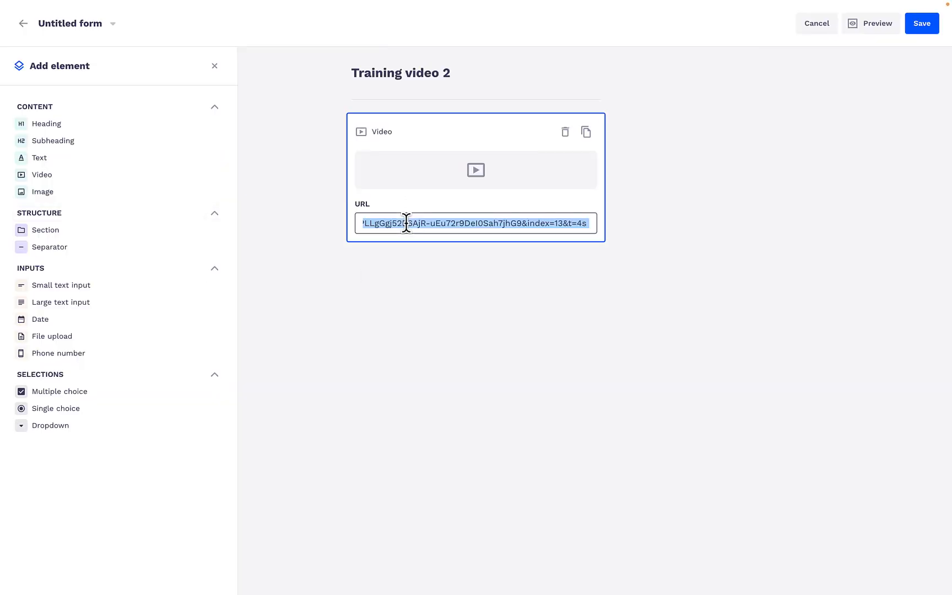
click(416, 325)
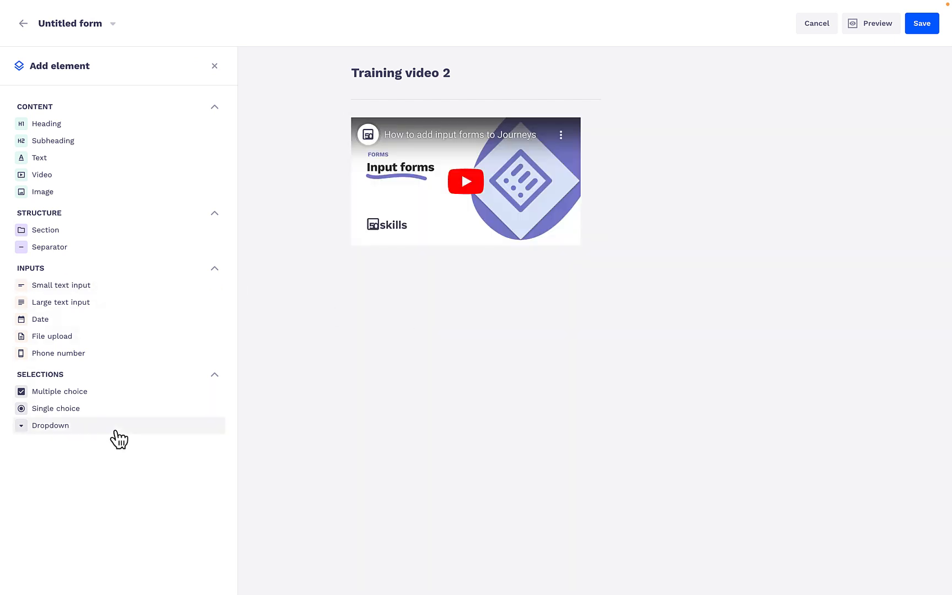
Save the second form and rename it "Training video 2"
click(920, 30)
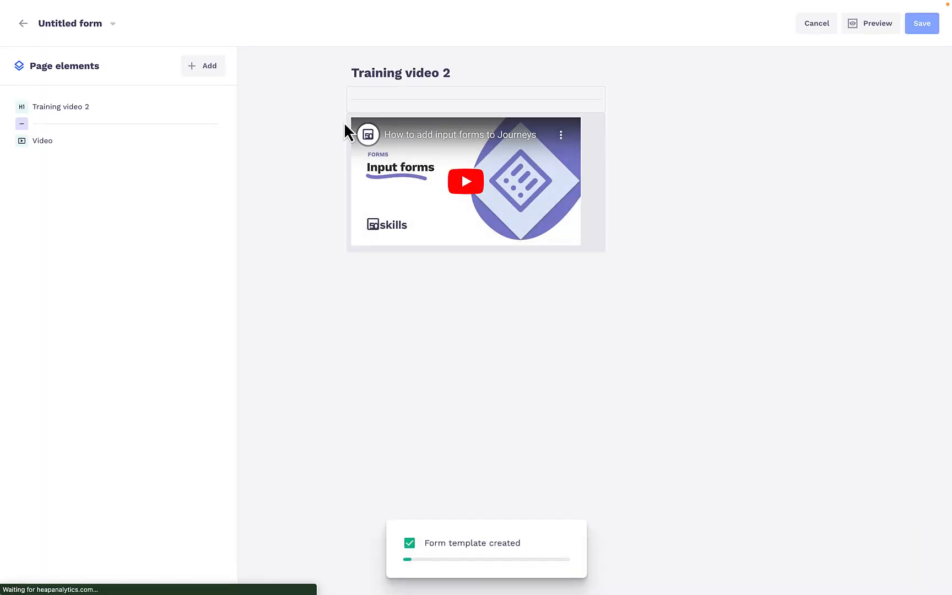
click(70, 22)
text(Training video 2)
key(Return)
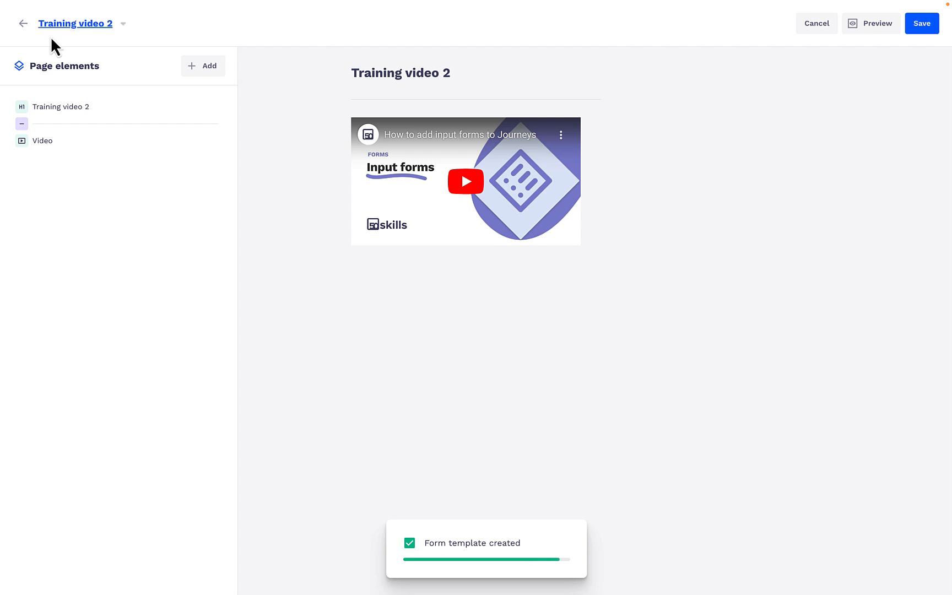
Create a third form from the forms list and set its heading text to "Training video 3"
click(23, 24)
scroll(291, 355, down, 3)
click(901, 24)
click(442, 79)
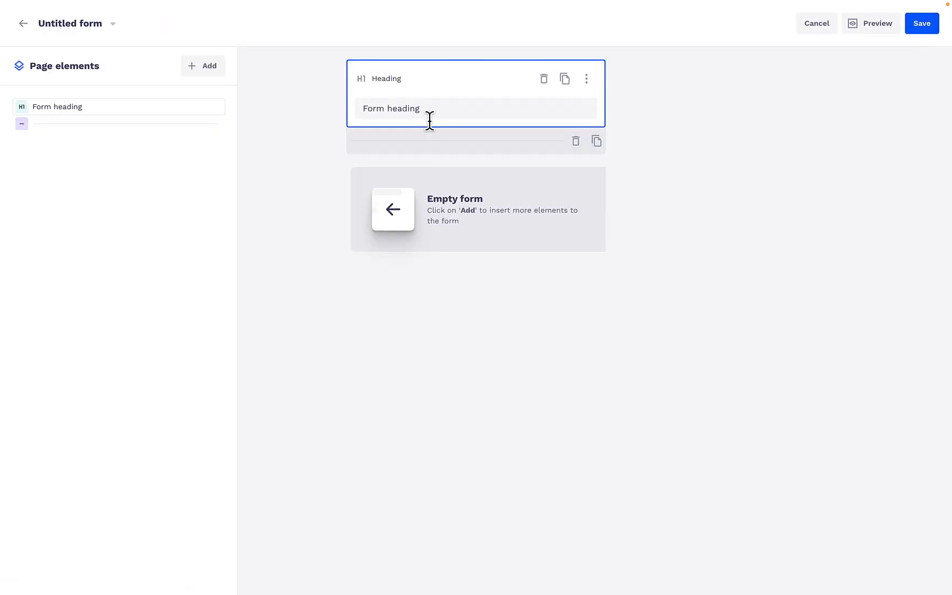
triple_click(429, 113)
text(Training video 3)
click(482, 369)
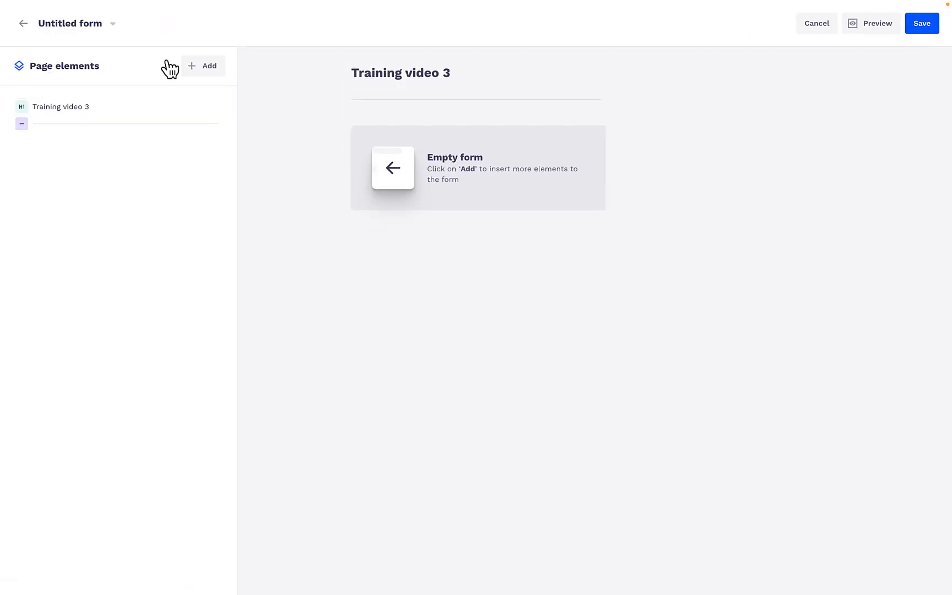
Add a video element below the heading and copy the "How to use placeholders" YouTube link from the iA Writer notes
click(196, 66)
click(84, 185)
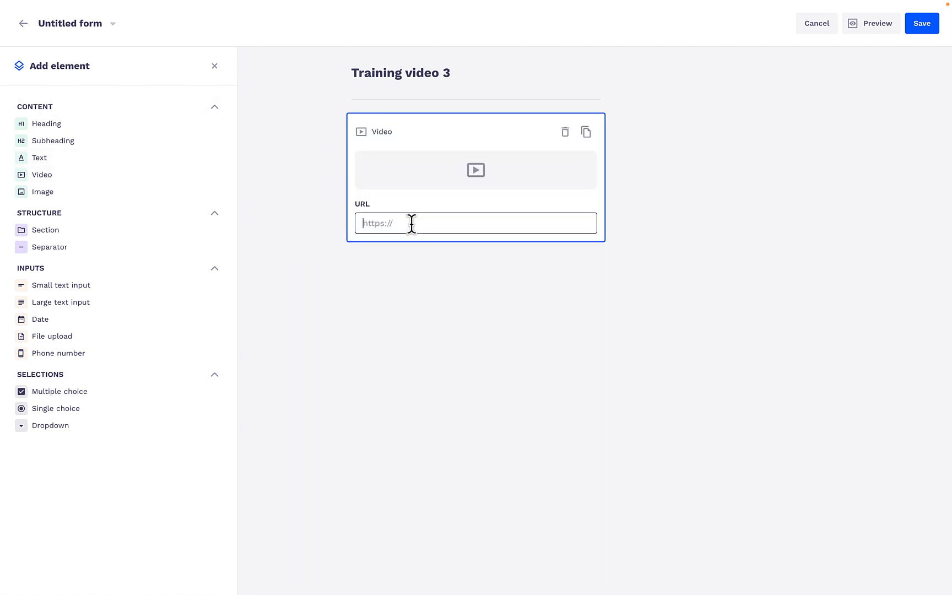
key(super+Tab)
drag(609, 415, 209, 395)
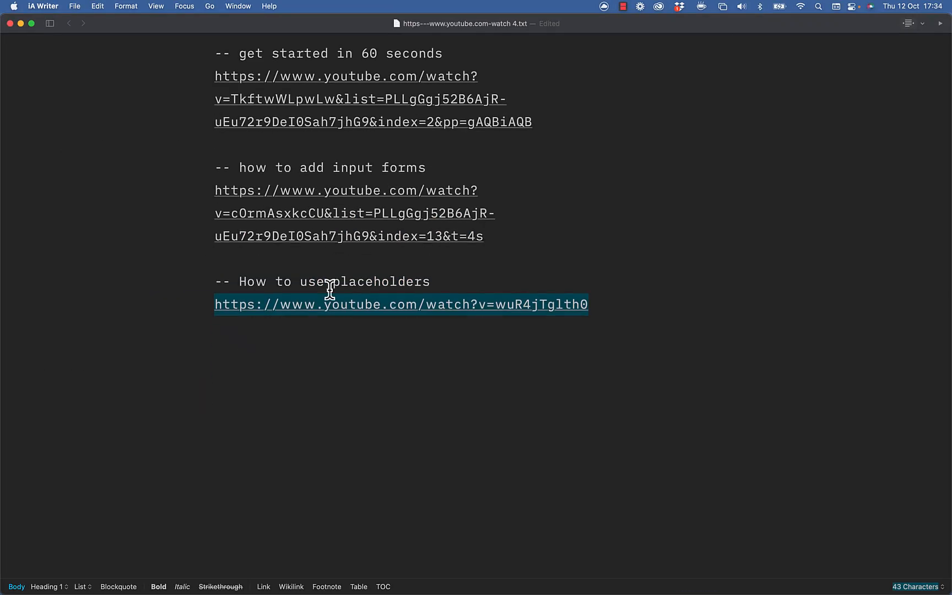
key(super+c)
Return to the third form in Chrome and paste the copied placeholders link as the video element's URL
key(super+Tab)
click(478, 219)
key(super+v)
click(503, 337)
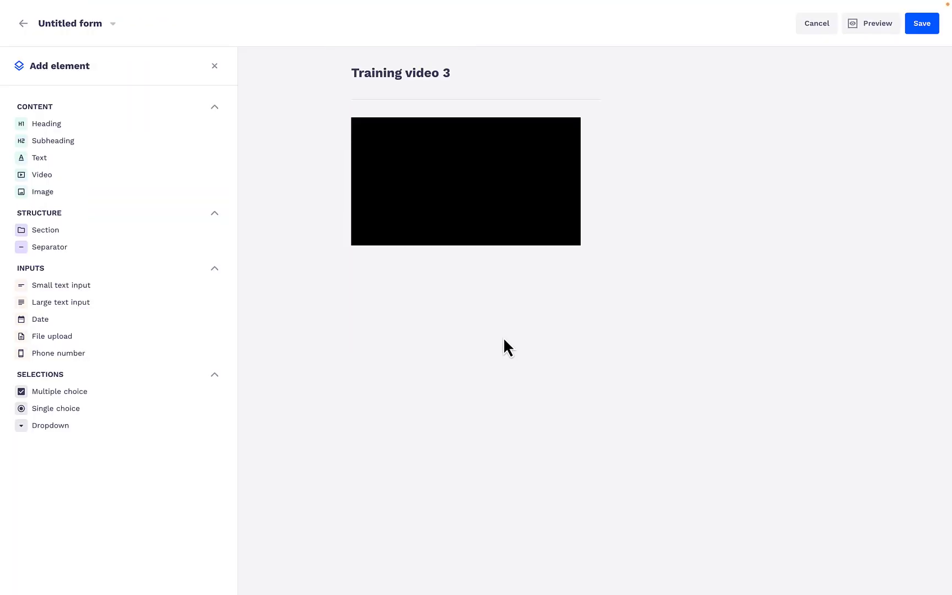
Save the third form and rename it "Training video 3"
click(925, 25)
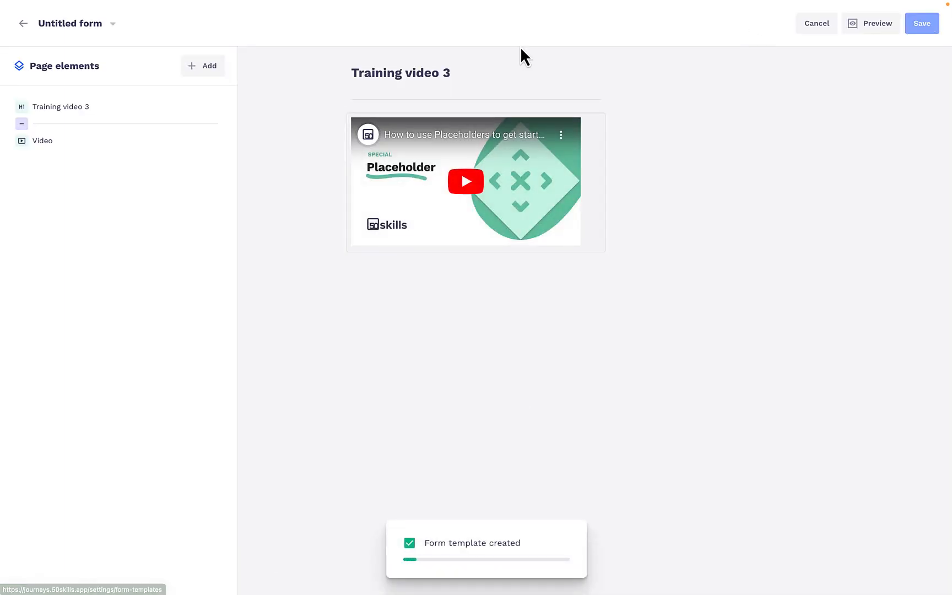
click(85, 28)
text(Training video 3)
key(Return)
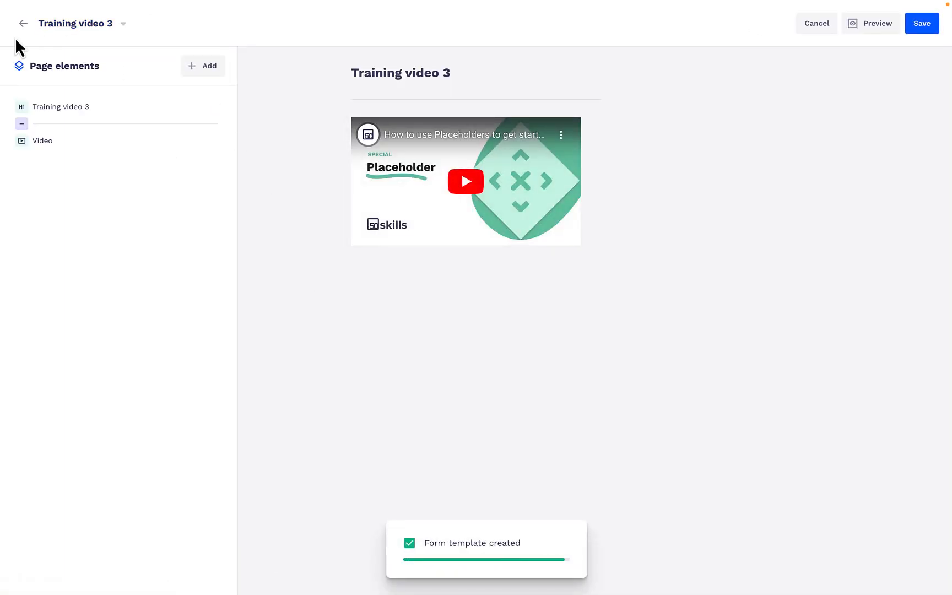
Leave the form editor and open the journey "Video training example 1" for editing
click(23, 23)
click(911, 422)
click(889, 442)
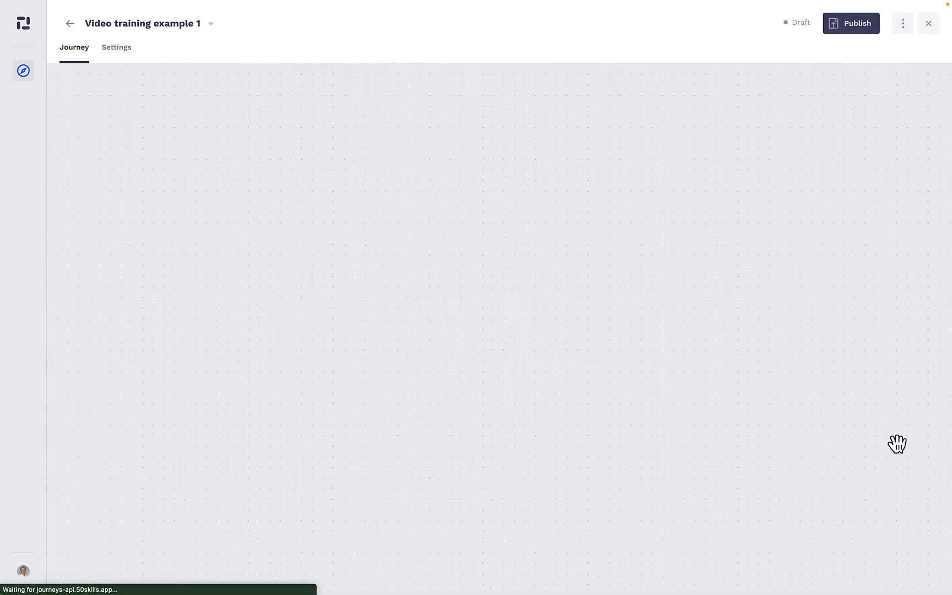
Insert an input form action right after the journey's start using the Training video 1 template, with email notification enabled, and save it
click(497, 266)
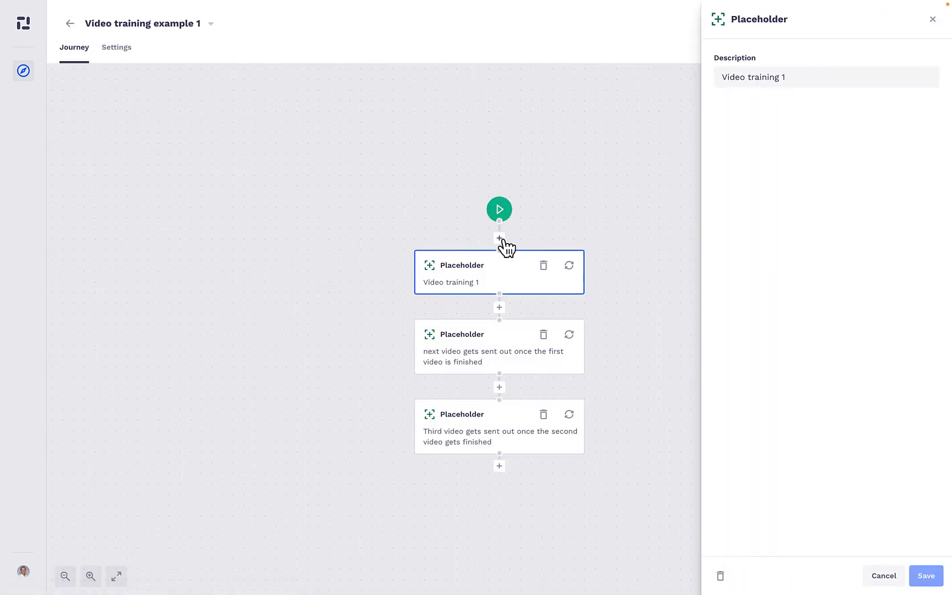
click(499, 238)
click(748, 112)
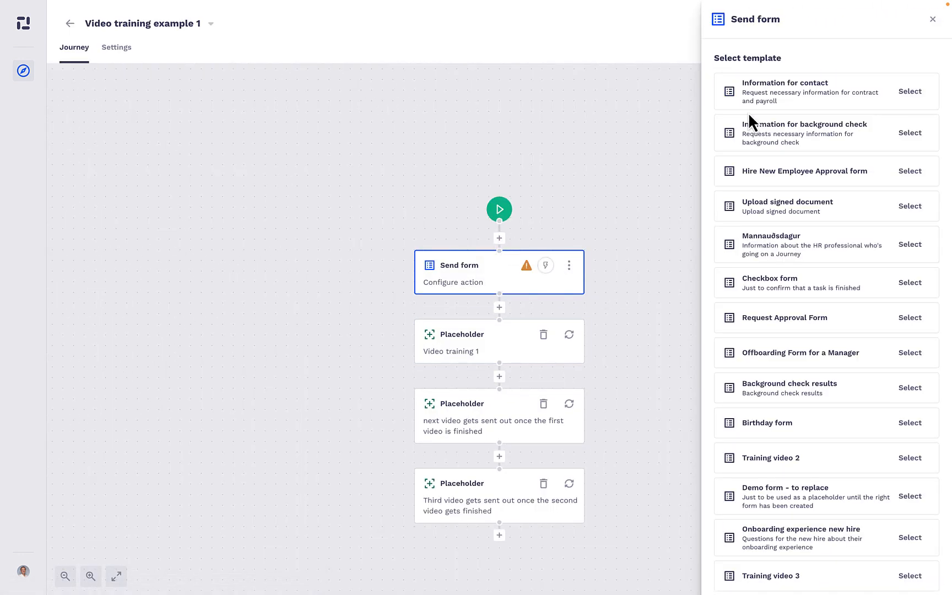
scroll(734, 364, down, 1)
click(911, 558)
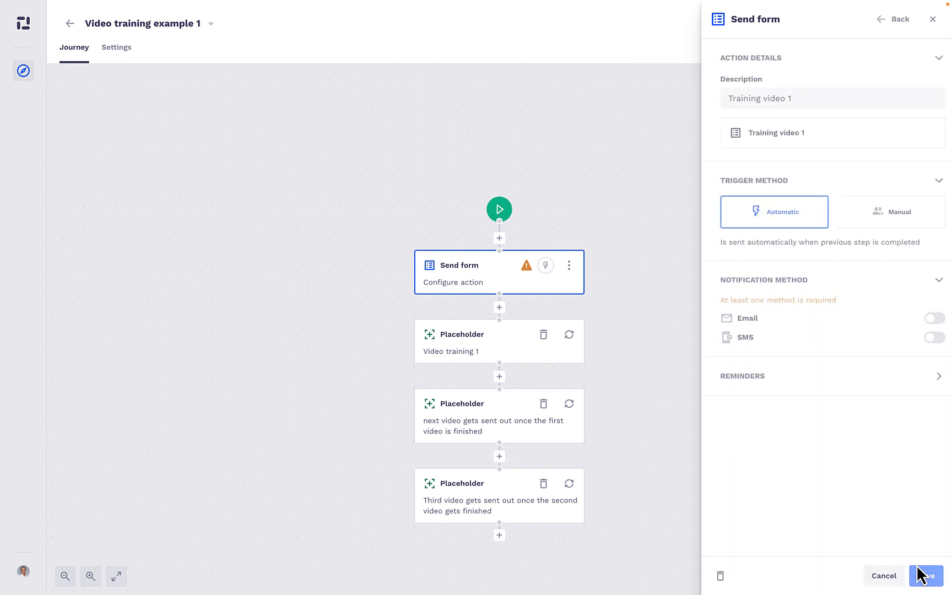
click(925, 325)
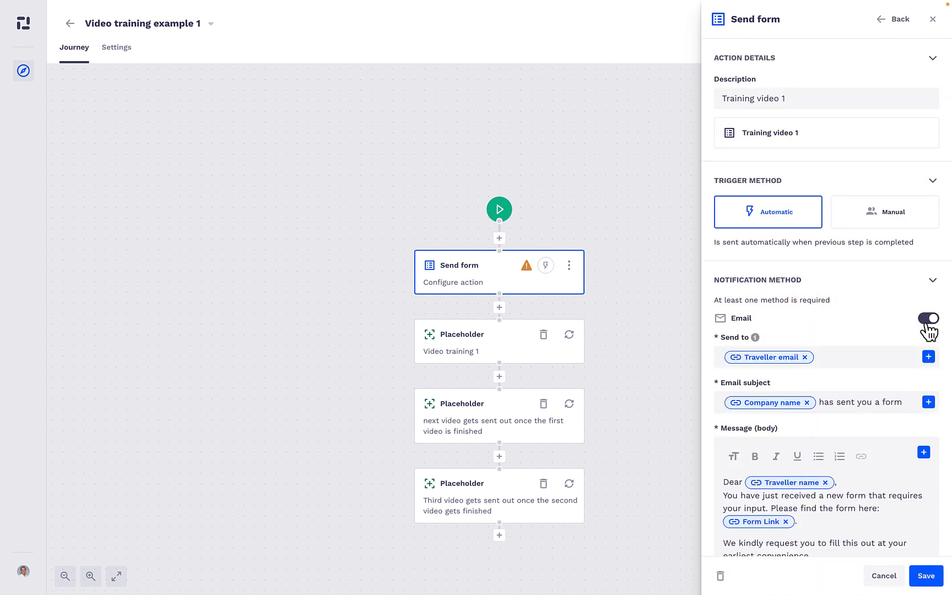
scroll(910, 494, down, 3)
click(926, 576)
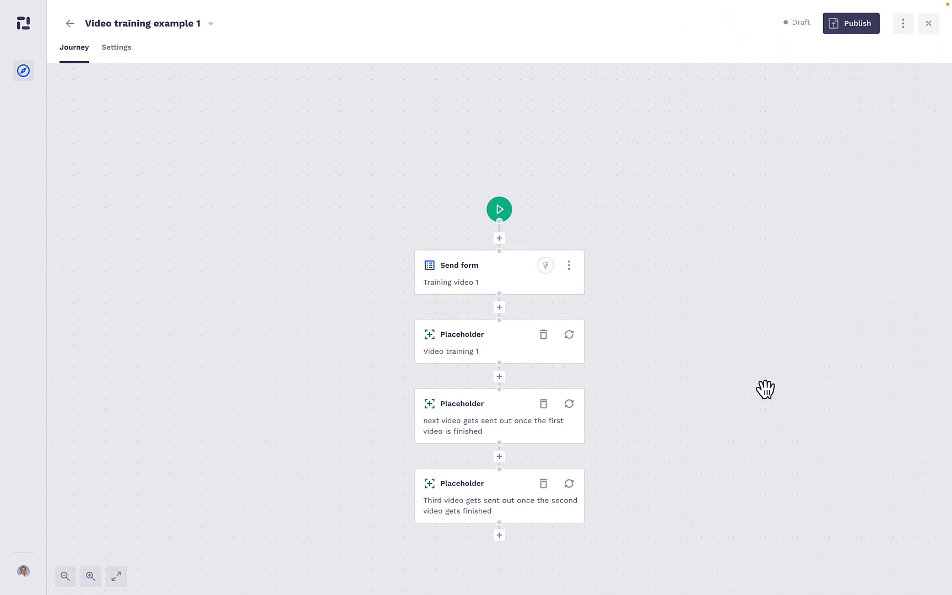
Remove the "Video training 1" placeholder from the journey
click(544, 337)
click(558, 336)
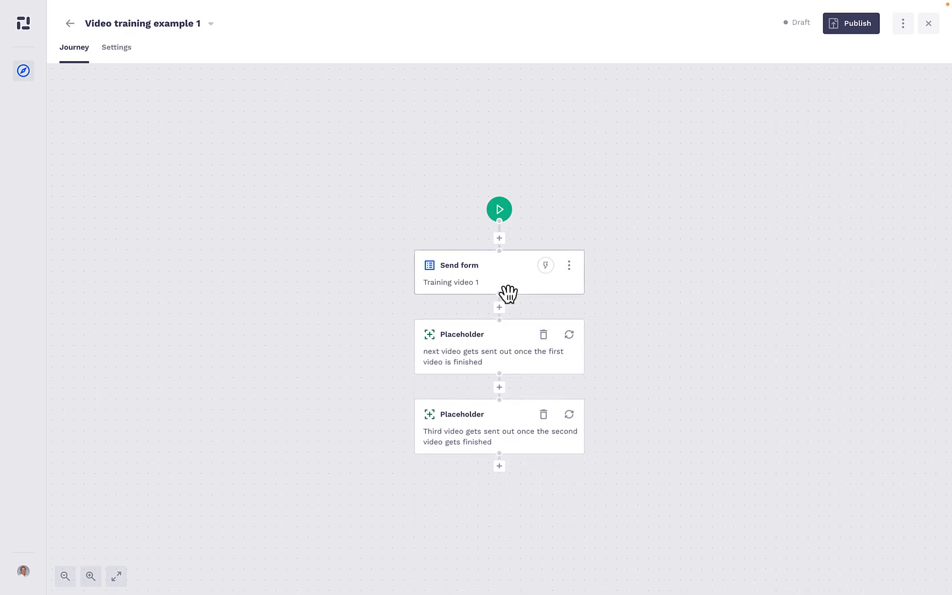
click(505, 345)
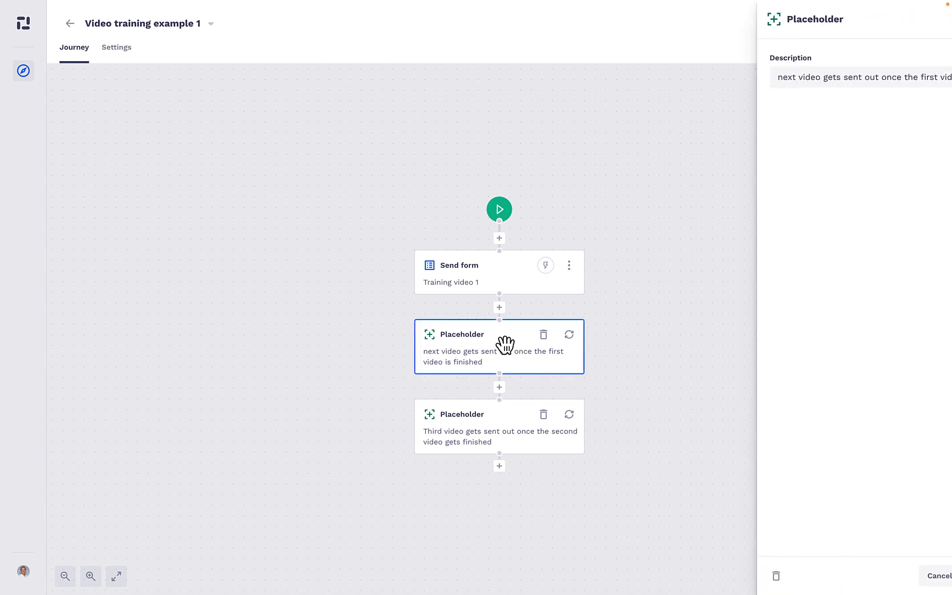
Insert an input form action below the Training video 1 form using the Training video 2 template, enable email notification and save it
click(499, 307)
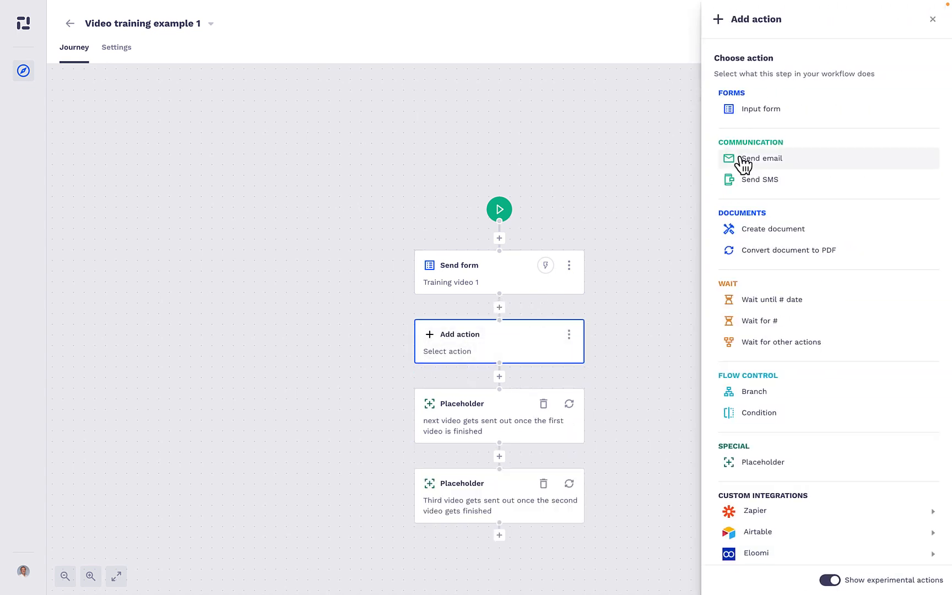
click(774, 112)
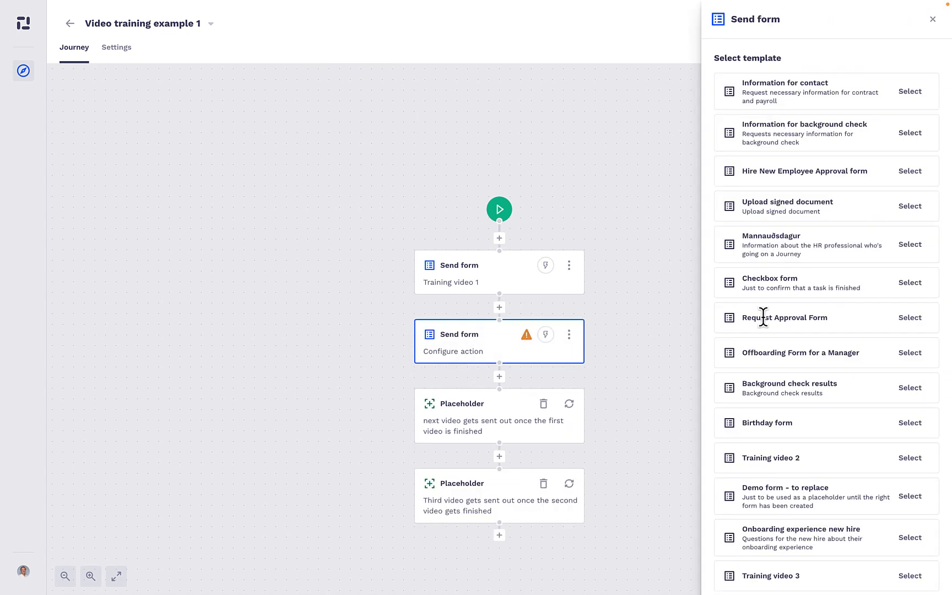
scroll(777, 317, down, 1)
click(913, 412)
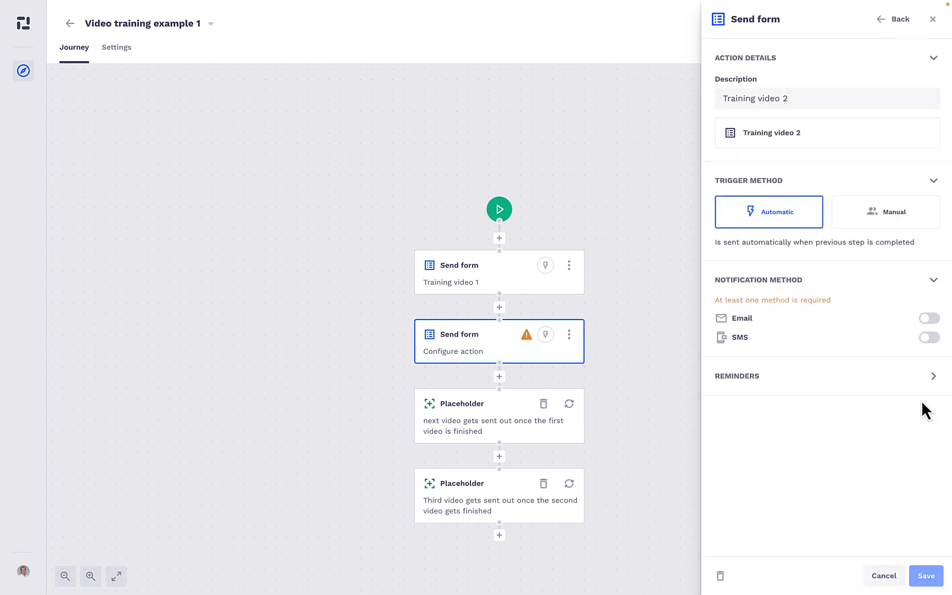
click(928, 319)
click(926, 576)
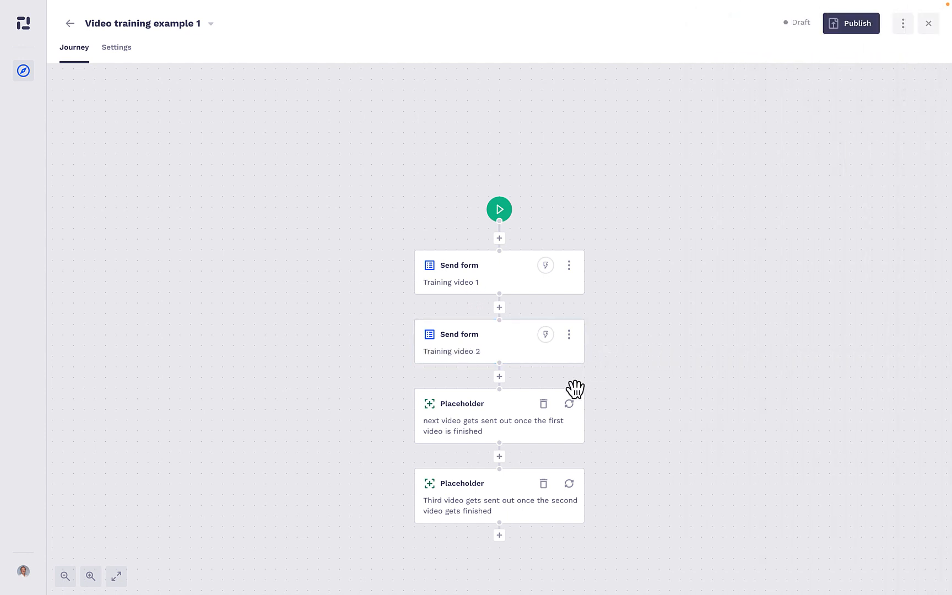
Copy the description "next video gets sent out once the first video is finished" from its placeholder into the Training video 2 form action and save
click(548, 435)
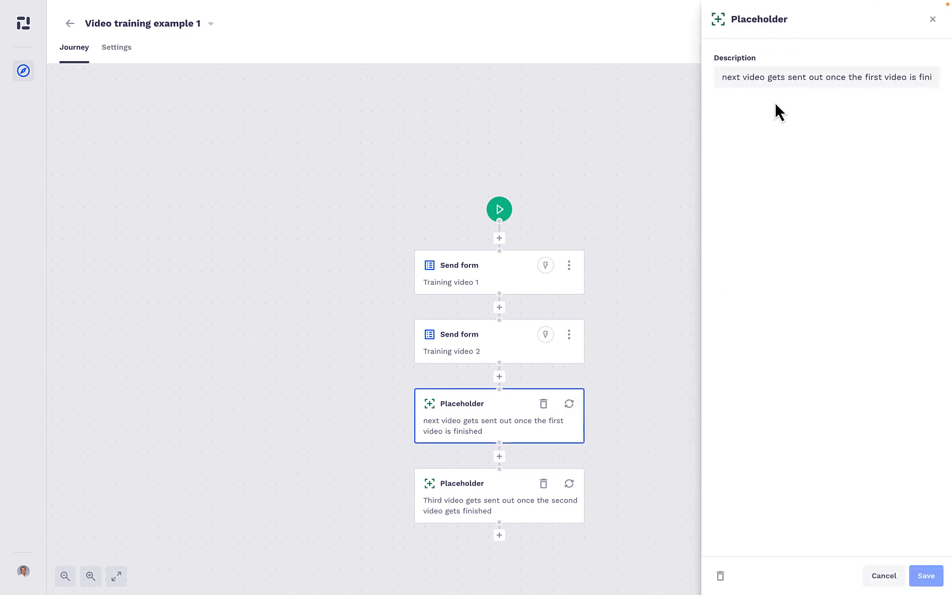
triple_click(772, 76)
key(ctrl+c)
click(511, 354)
click(522, 357)
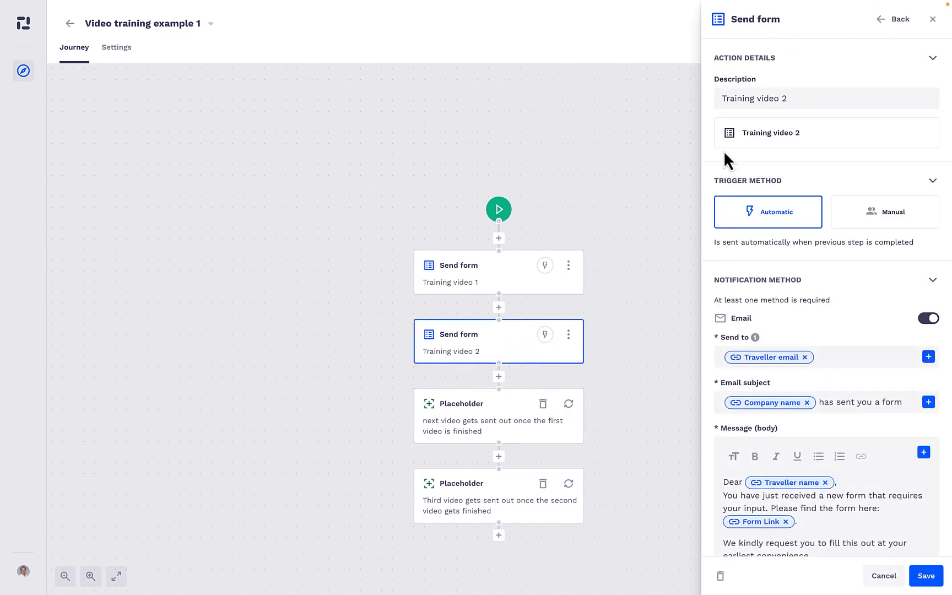
triple_click(762, 98)
key(ctrl+v)
click(926, 576)
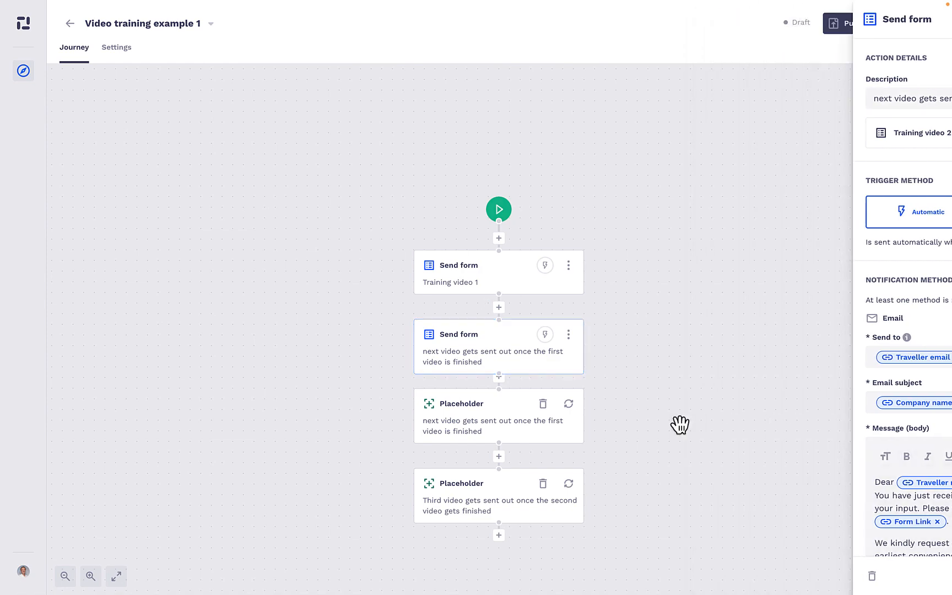
Remove the placeholder "next video gets sent out once the first video is finished"
click(543, 414)
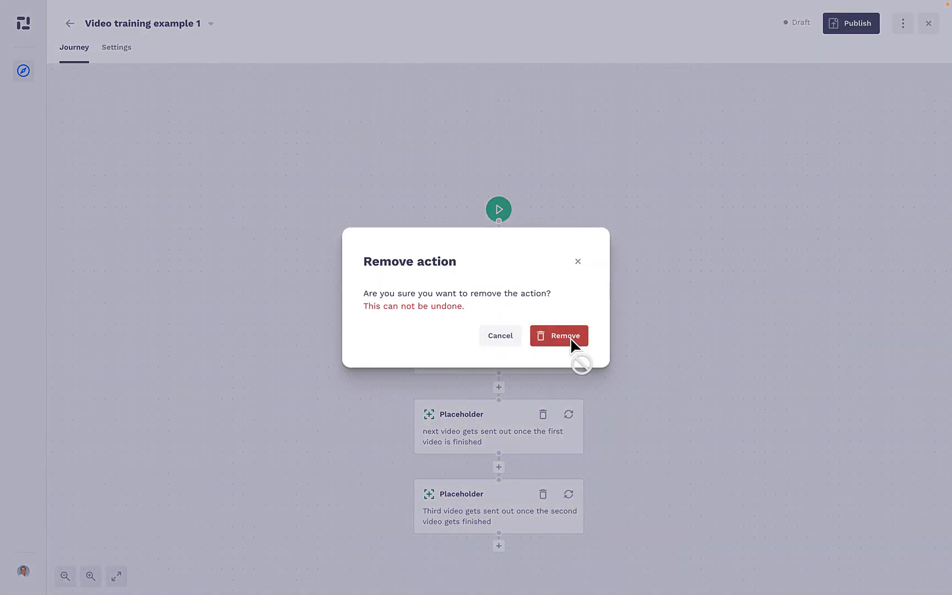
click(570, 338)
click(487, 430)
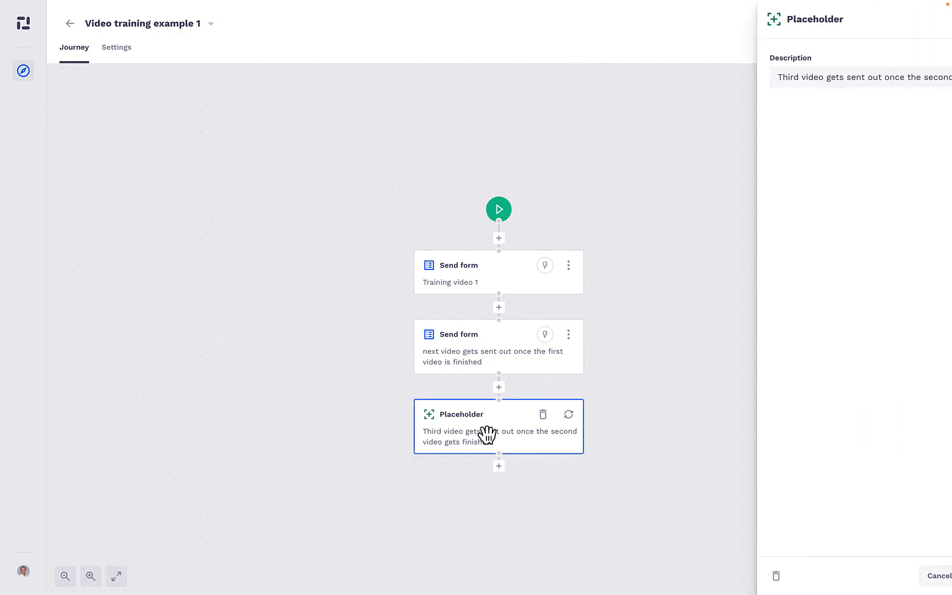
Insert an input form action below the second form using the Training video 3 template, enable email notification and save it
click(499, 387)
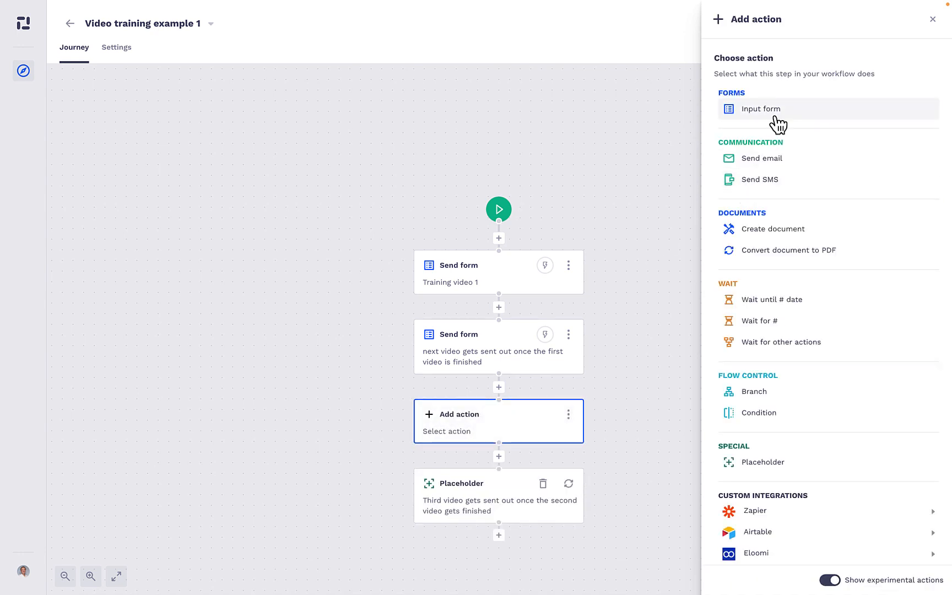
click(778, 116)
scroll(768, 344, down, 2)
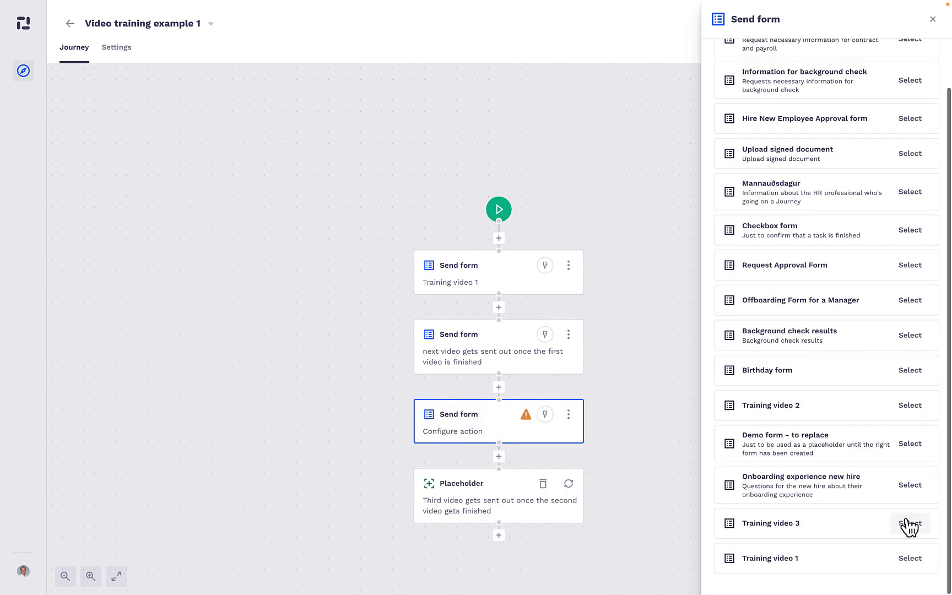
click(910, 521)
click(928, 318)
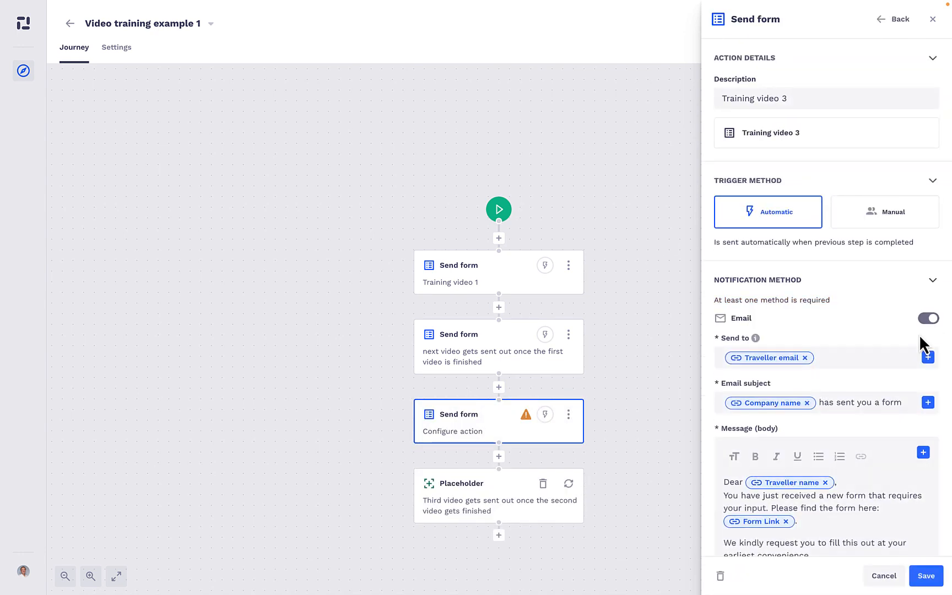
click(928, 576)
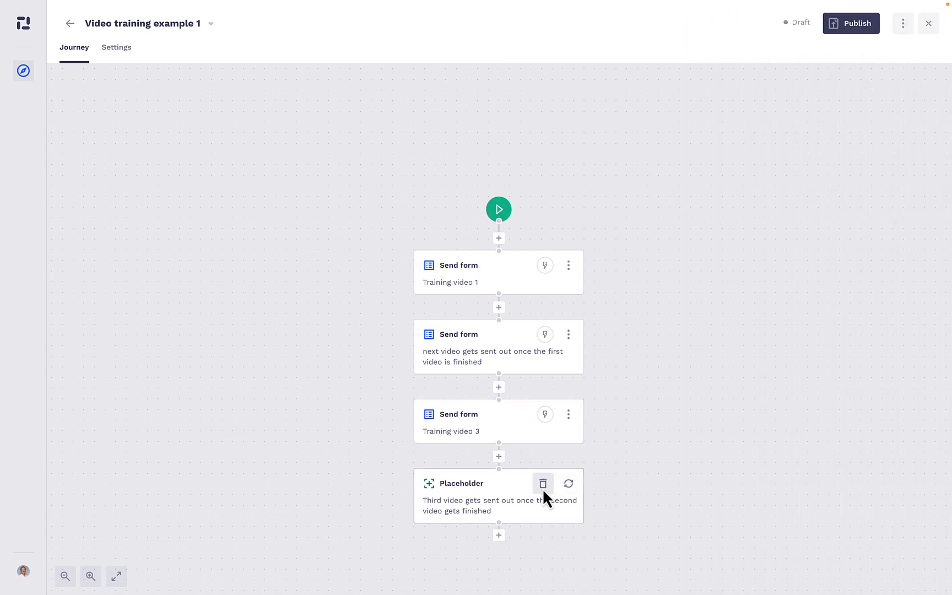
Remove the remaining third-video placeholder and publish the journey
click(543, 484)
click(561, 341)
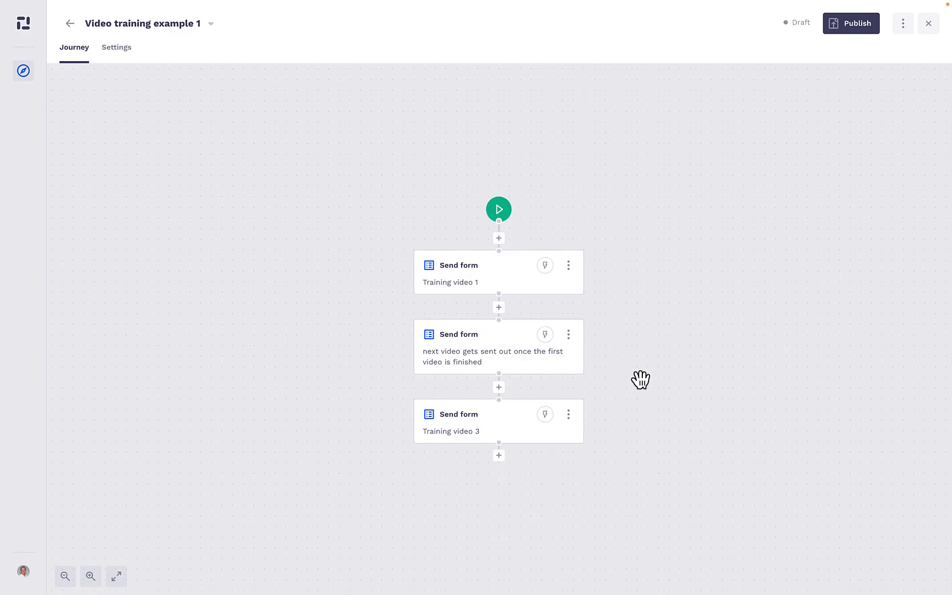
click(853, 25)
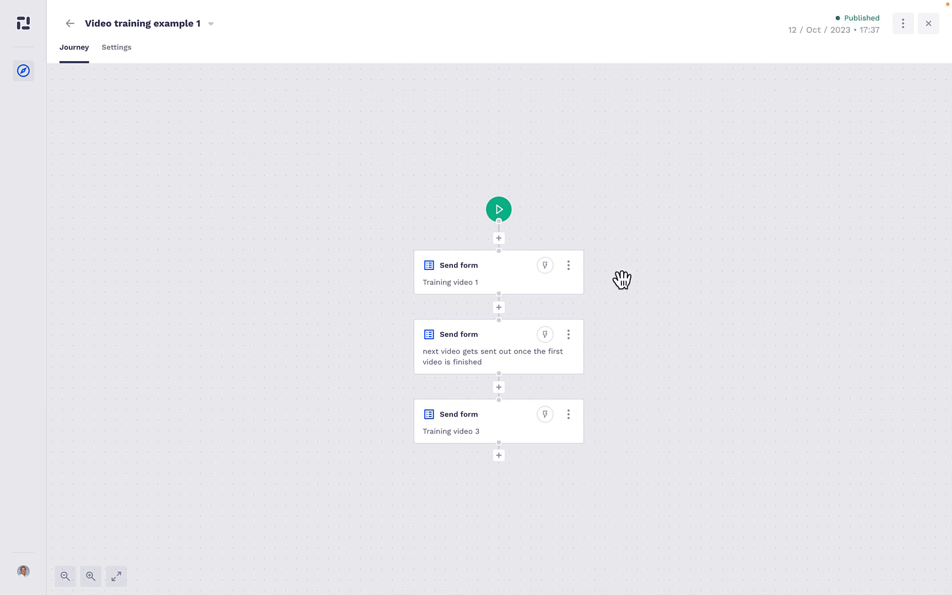
Return to the journeys list and open "Video training example 2" for editing, with its branches enlarged
click(71, 24)
click(74, 24)
scroll(258, 358, down, 10)
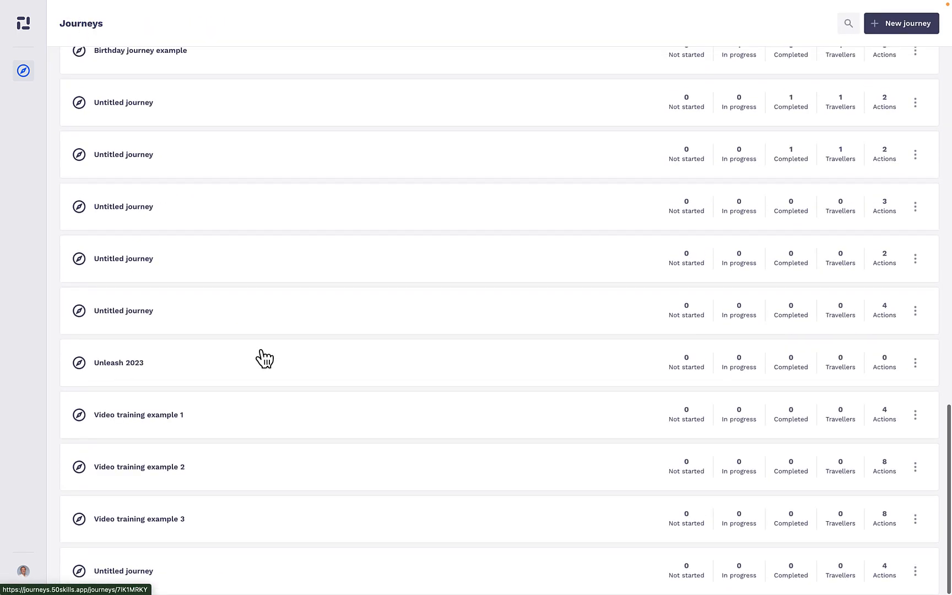
click(915, 467)
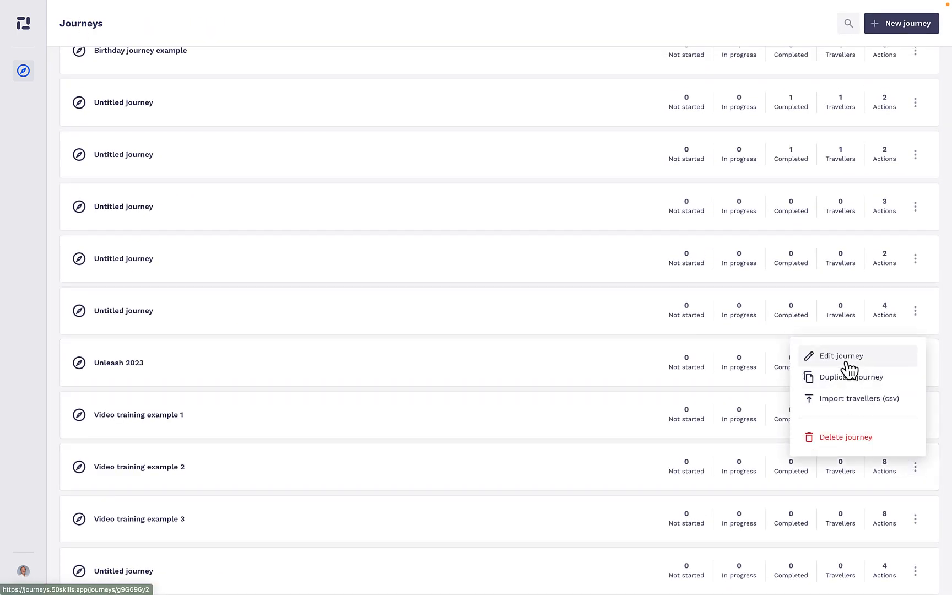
click(848, 363)
scroll(491, 294, up, 5)
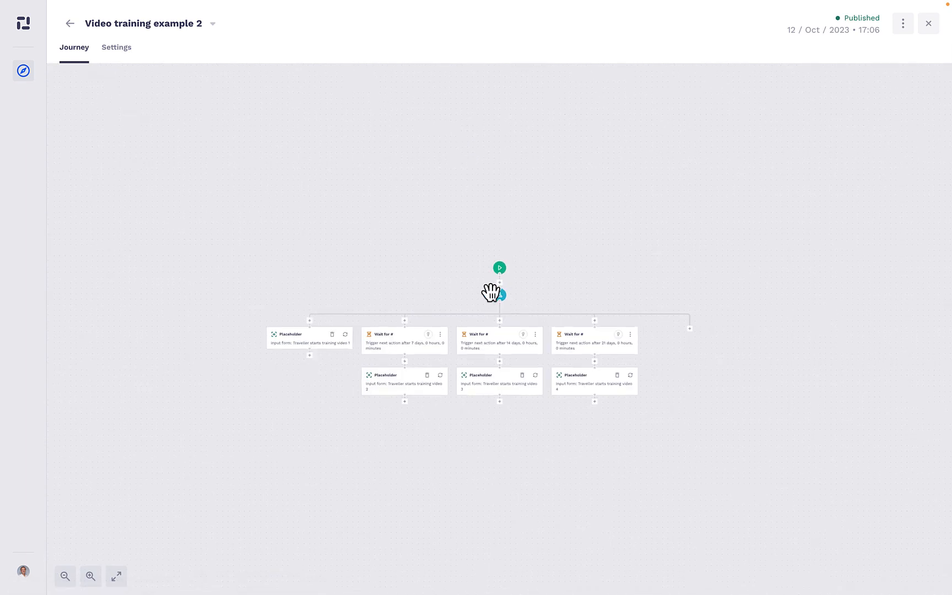
drag(532, 255, 544, 247)
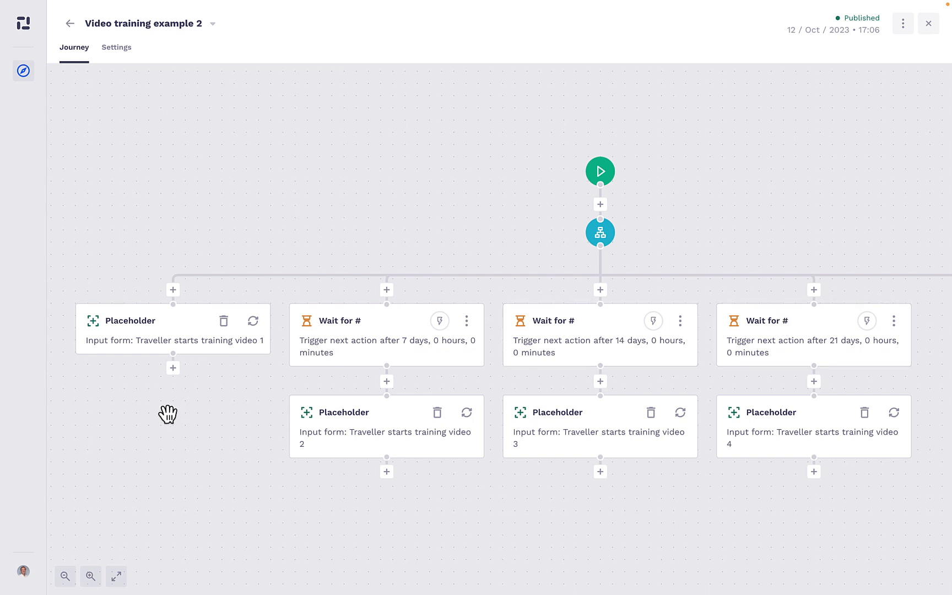
Insert the Training video 1 input form with email notification in the branch without a wait, and remove that branch's placeholder
click(177, 291)
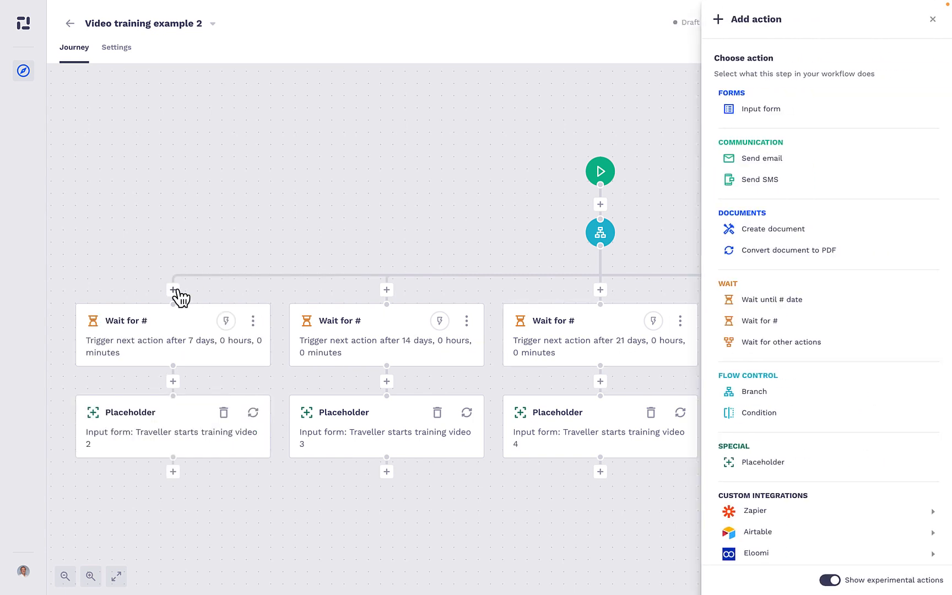
click(764, 113)
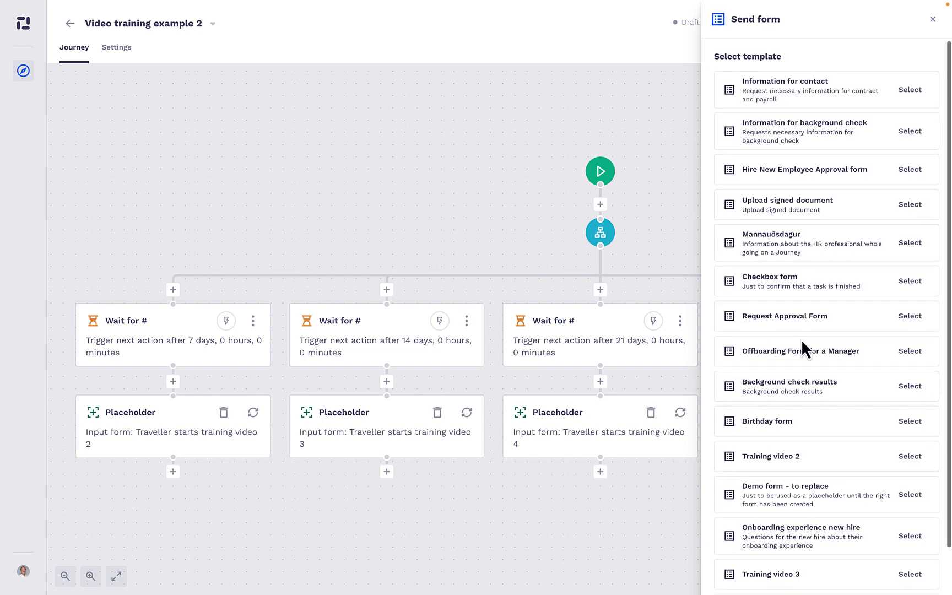
scroll(804, 358, down, 2)
click(922, 558)
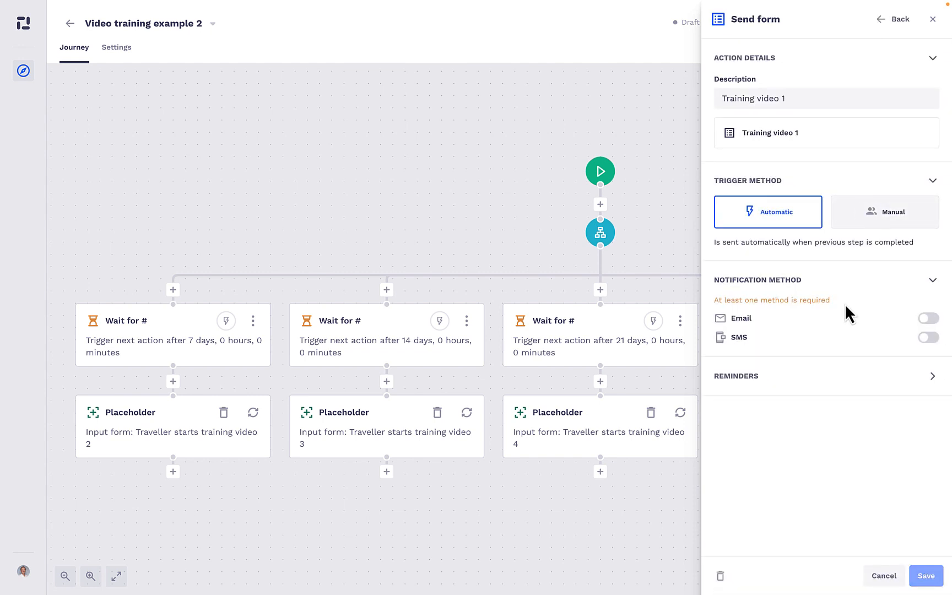
click(929, 318)
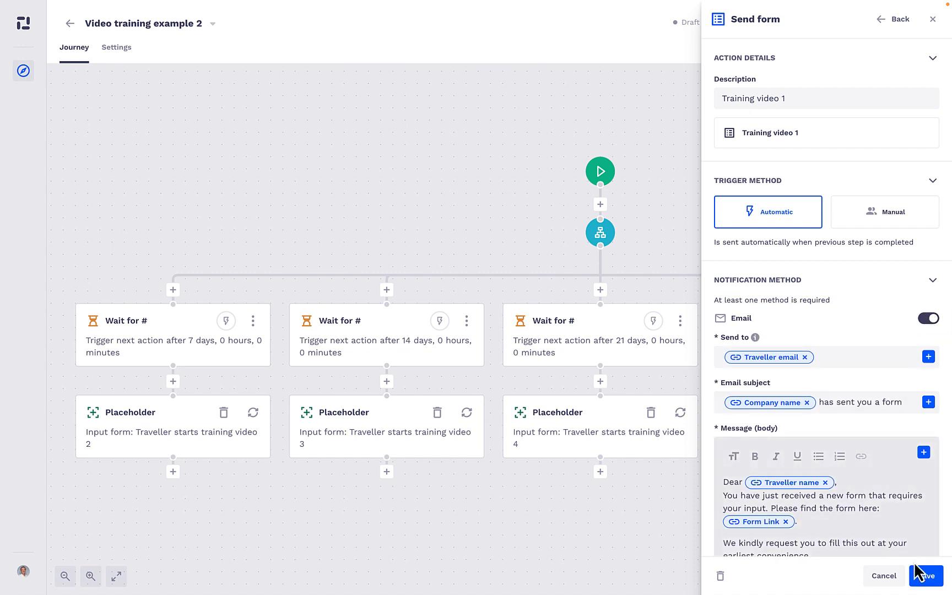
click(926, 576)
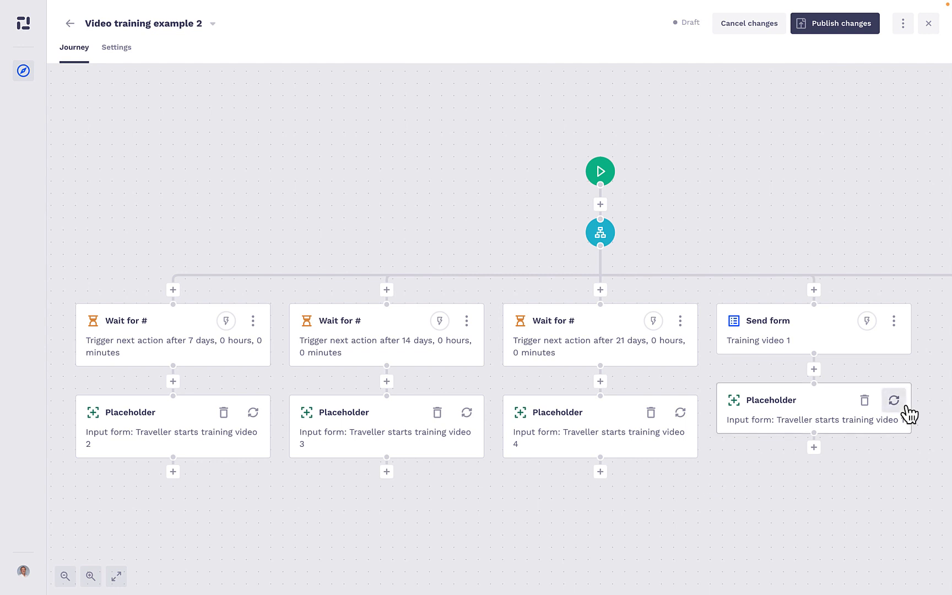
click(864, 401)
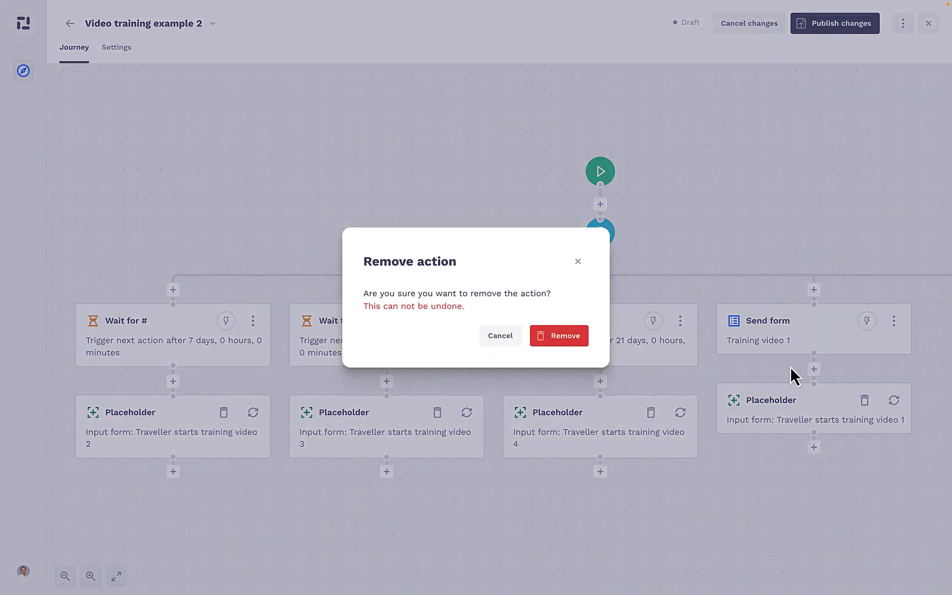
click(574, 340)
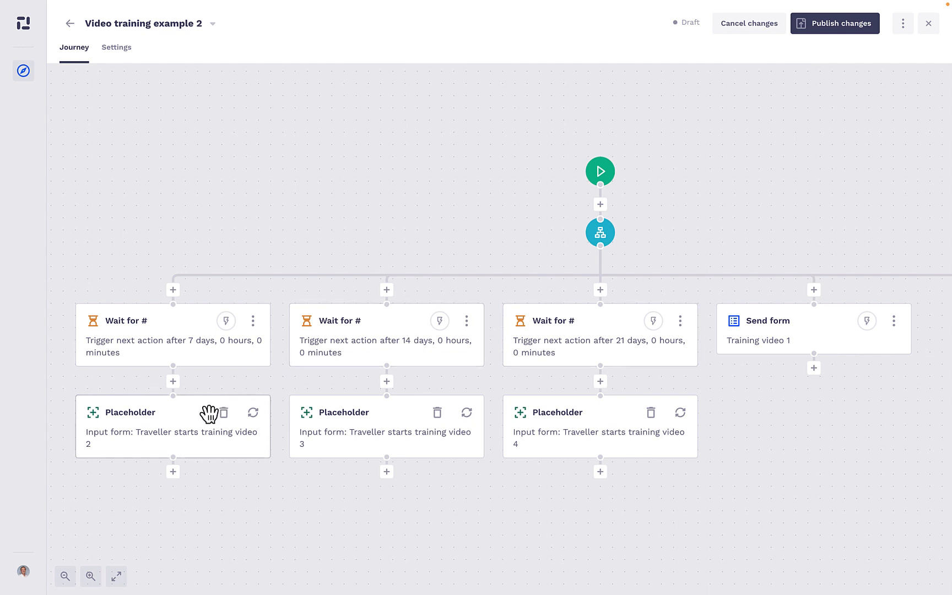
Insert an input form action after the 7-day wait using the Training video 2 template, enable email notification and save it
click(173, 381)
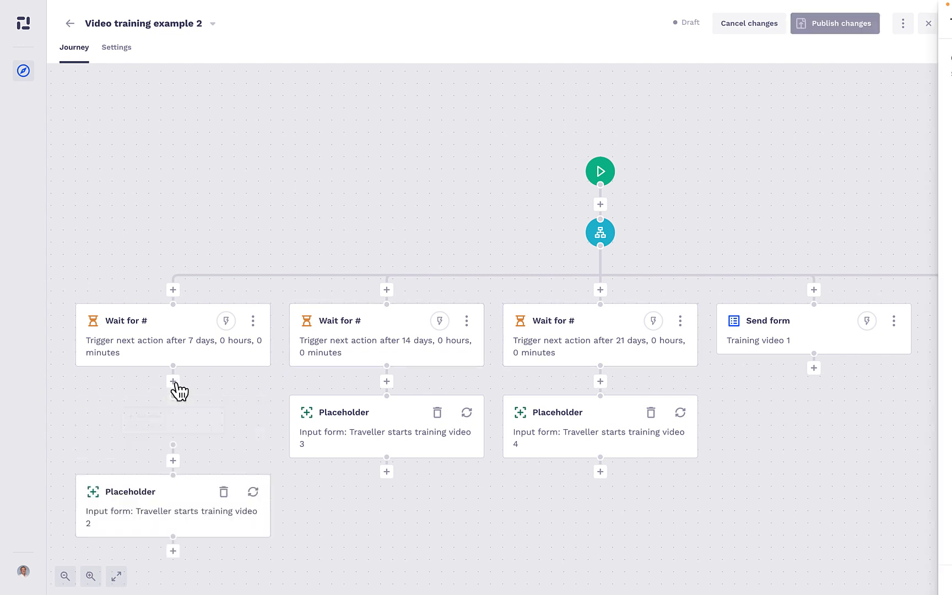
click(843, 113)
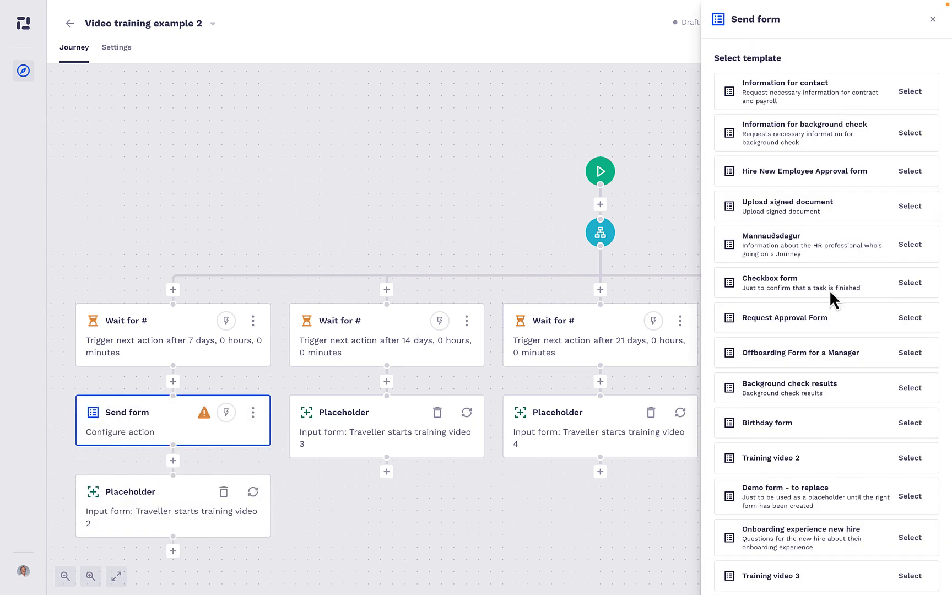
scroll(831, 320, down, 1)
click(908, 407)
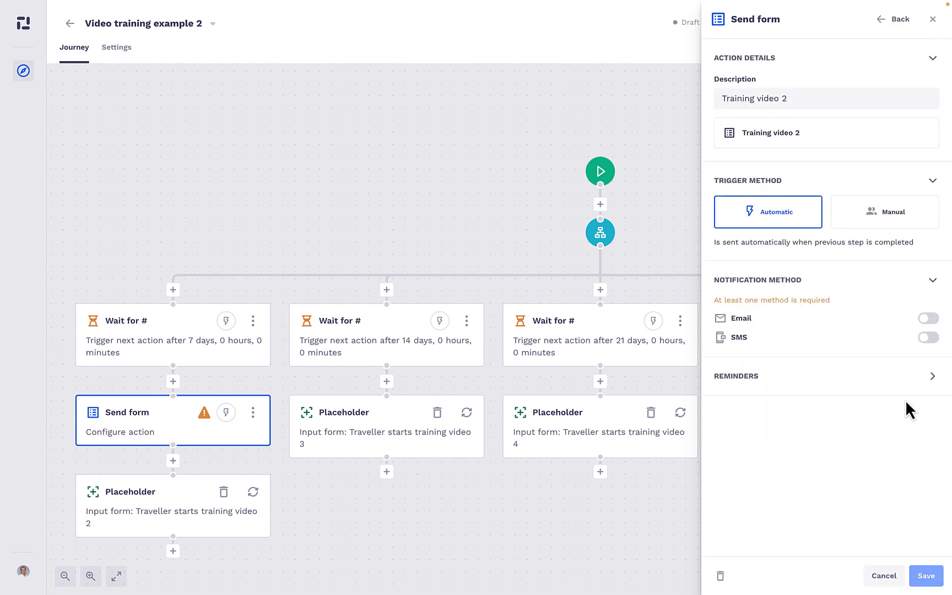
click(929, 319)
scroll(870, 498, down, 3)
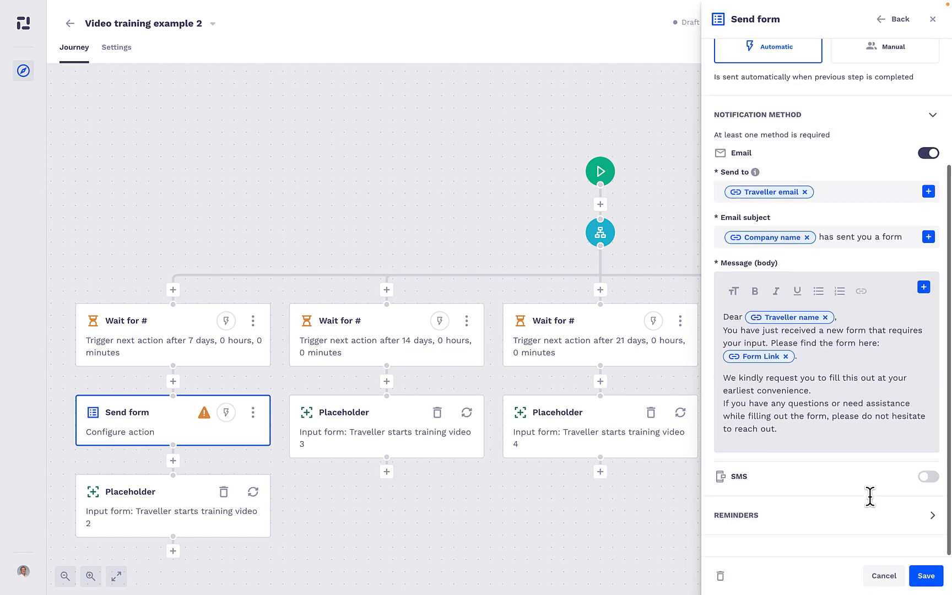
click(920, 583)
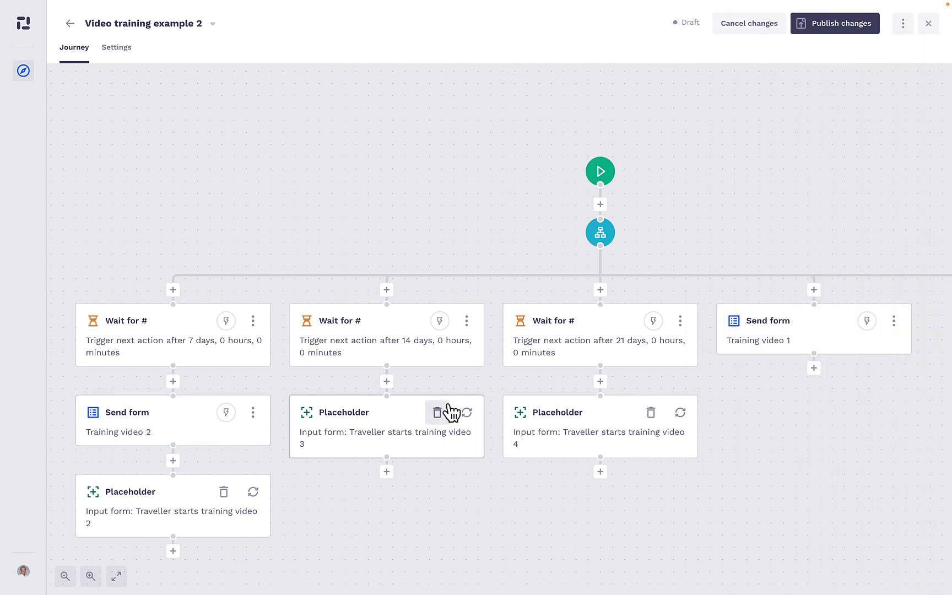
Insert an input form action after the 14-day wait using the Training video 3 template, enable email notification and save it
click(387, 381)
scroll(794, 284, up, 2)
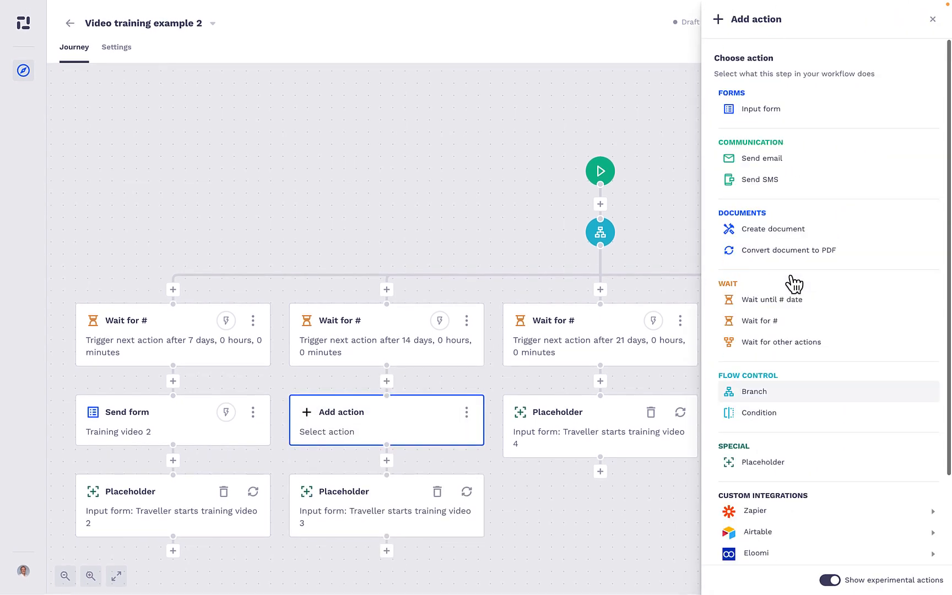
click(771, 109)
scroll(815, 385, down, 2)
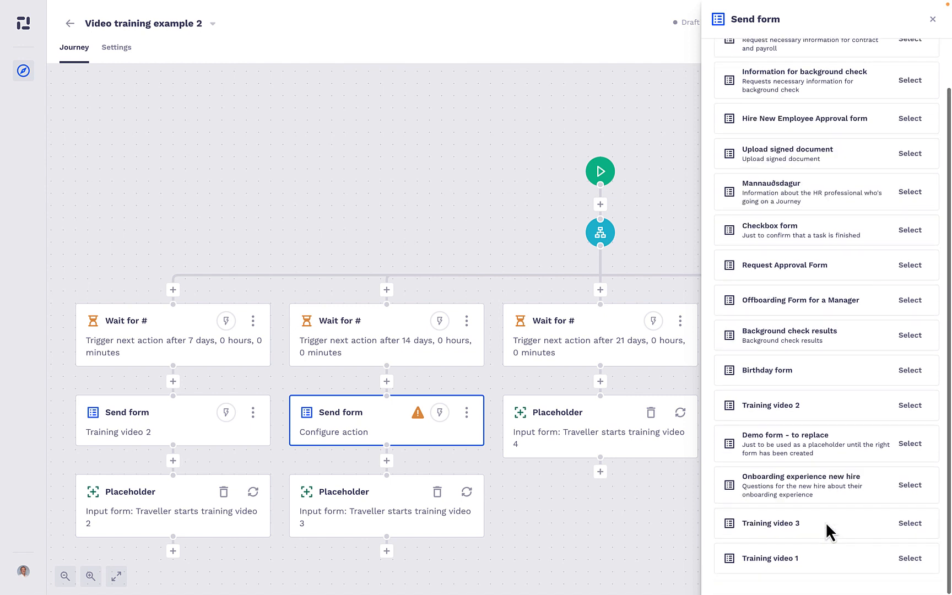
click(911, 522)
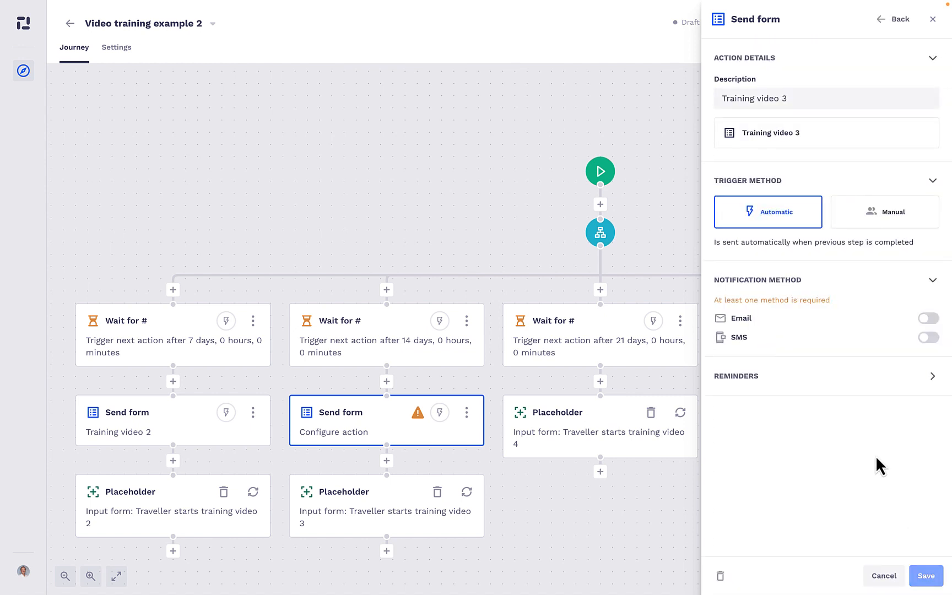
click(928, 318)
click(926, 576)
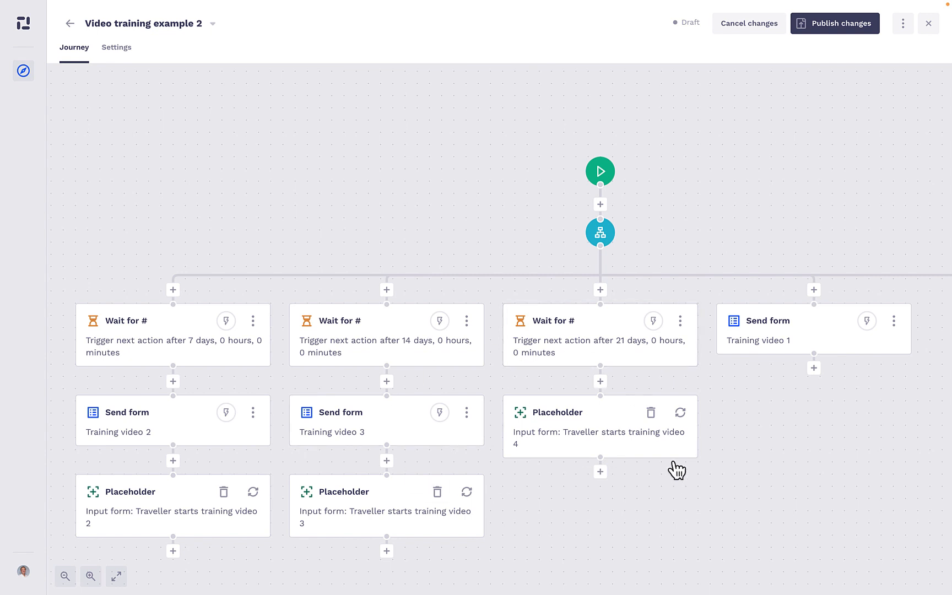
Remove the 21-day wait action and the training video 4 placeholder beneath it
click(681, 324)
click(673, 353)
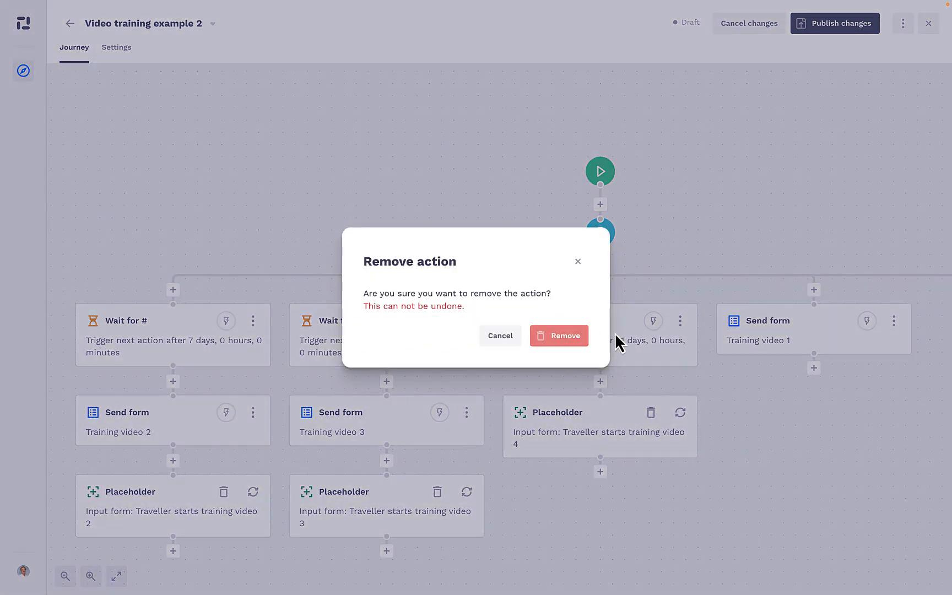
click(560, 335)
click(651, 321)
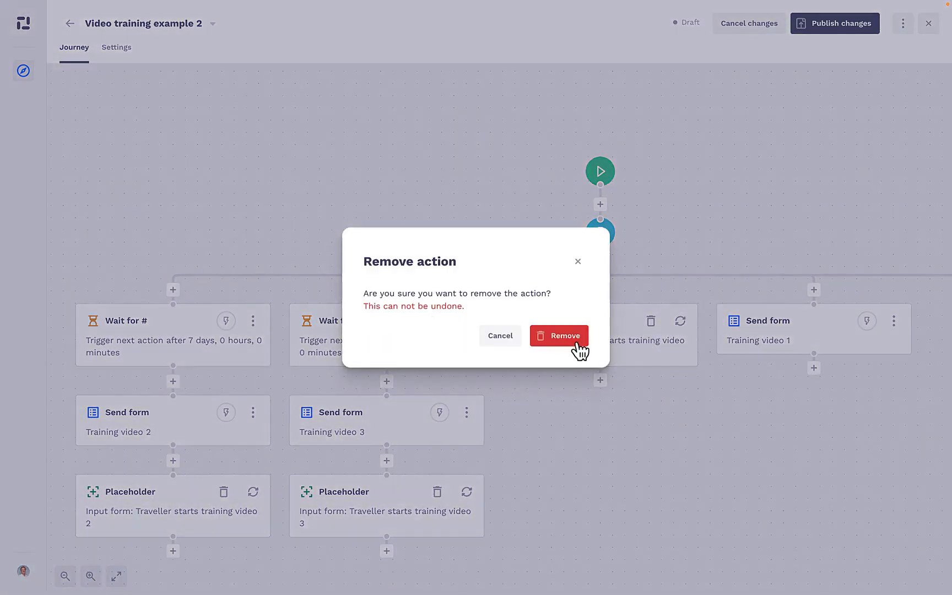
click(577, 345)
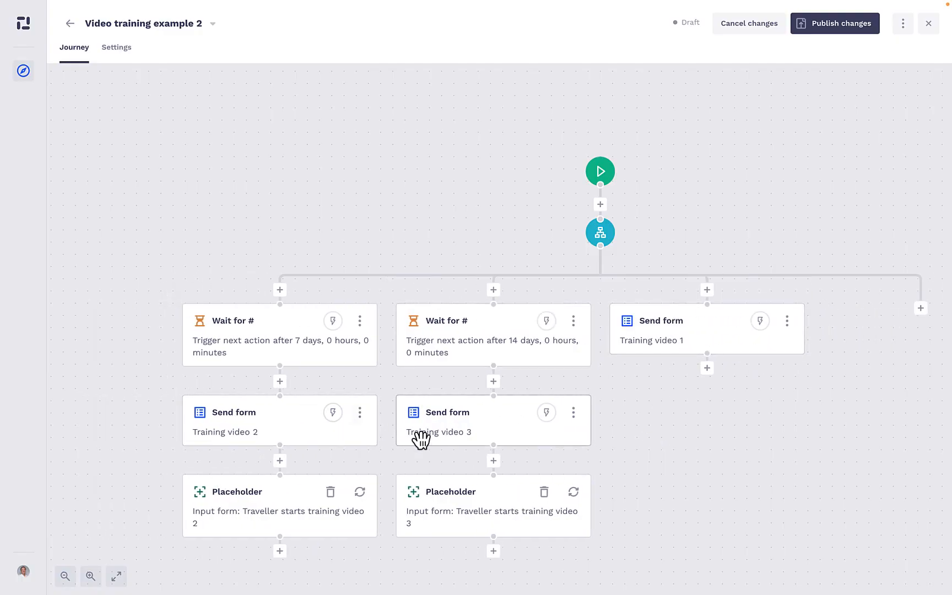
Remove the leftover placeholders below the Training video 2 and Training video 3 forms, and publish the journey
click(330, 491)
click(560, 339)
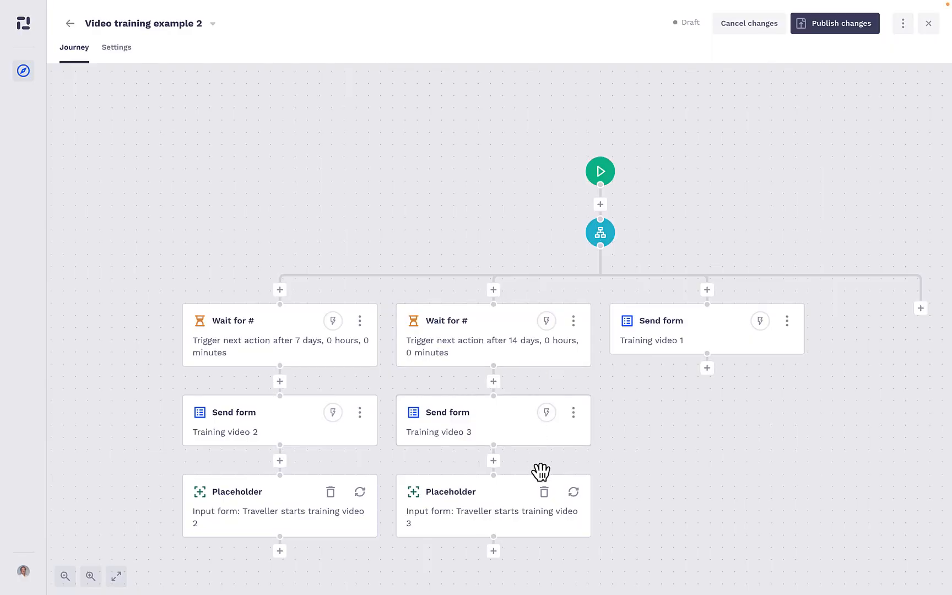
click(544, 494)
click(562, 339)
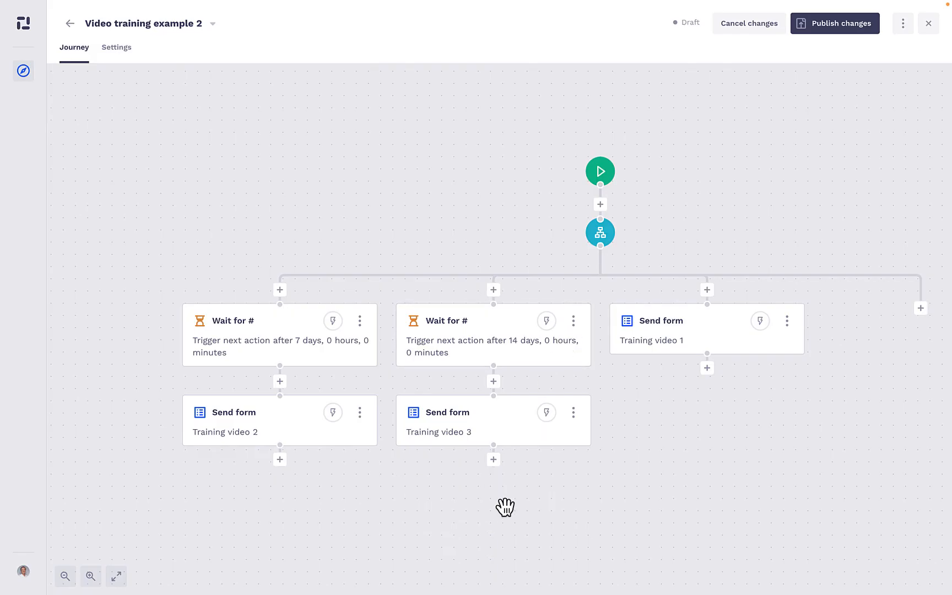
drag(505, 507, 494, 455)
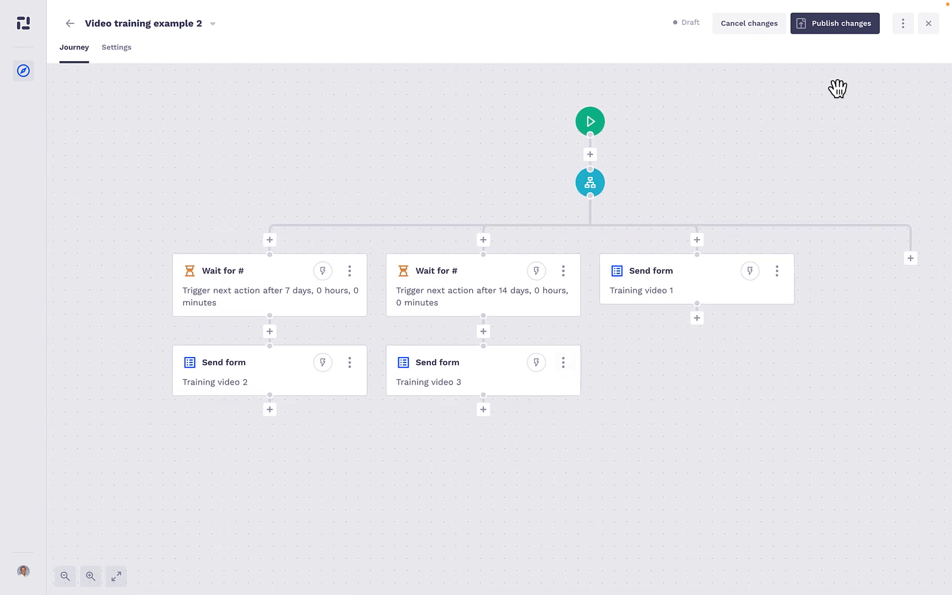
click(837, 30)
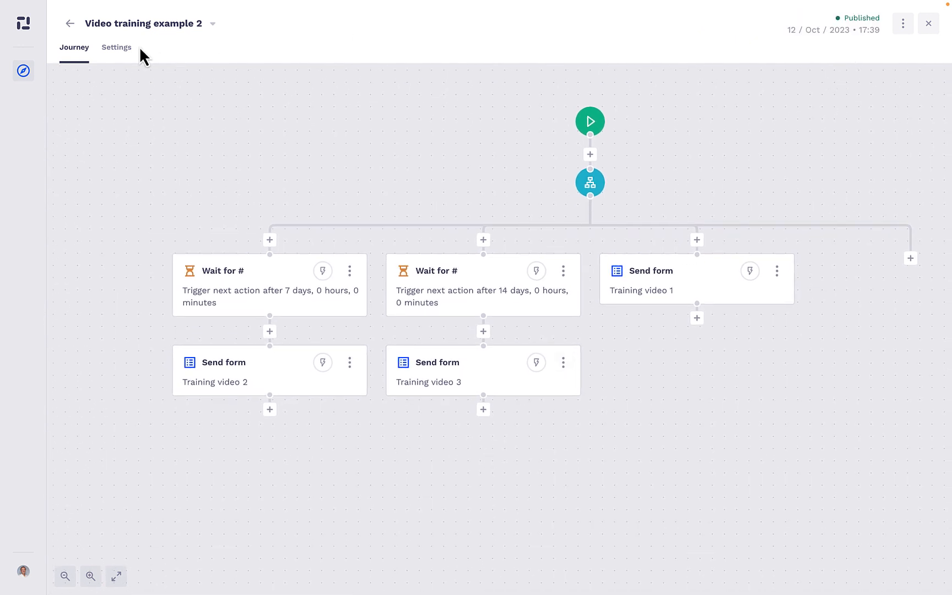
Return to the journeys list and open "Video training example 3" for editing
click(70, 24)
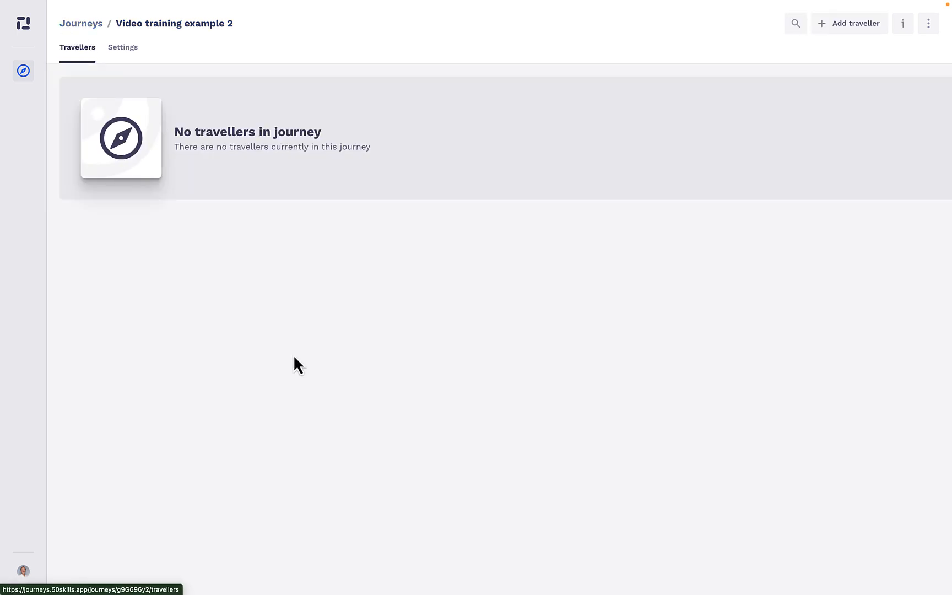
click(81, 23)
scroll(333, 238, down, 10)
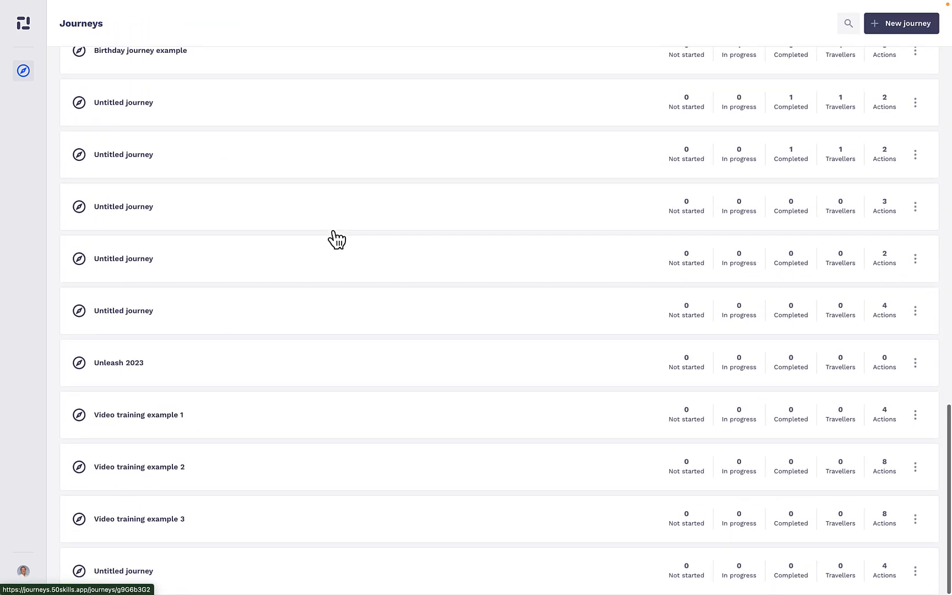
click(915, 519)
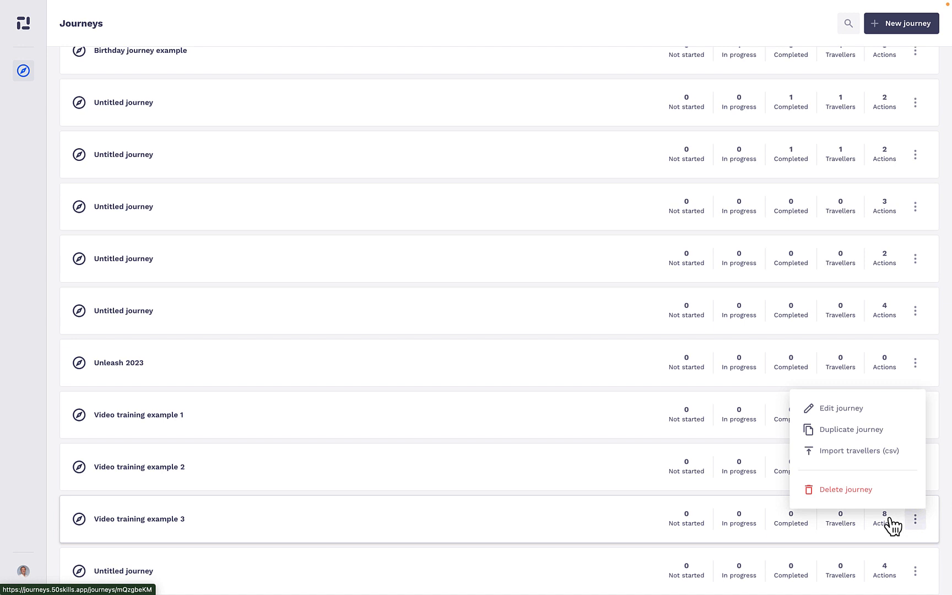
click(843, 409)
scroll(479, 295, up, 3)
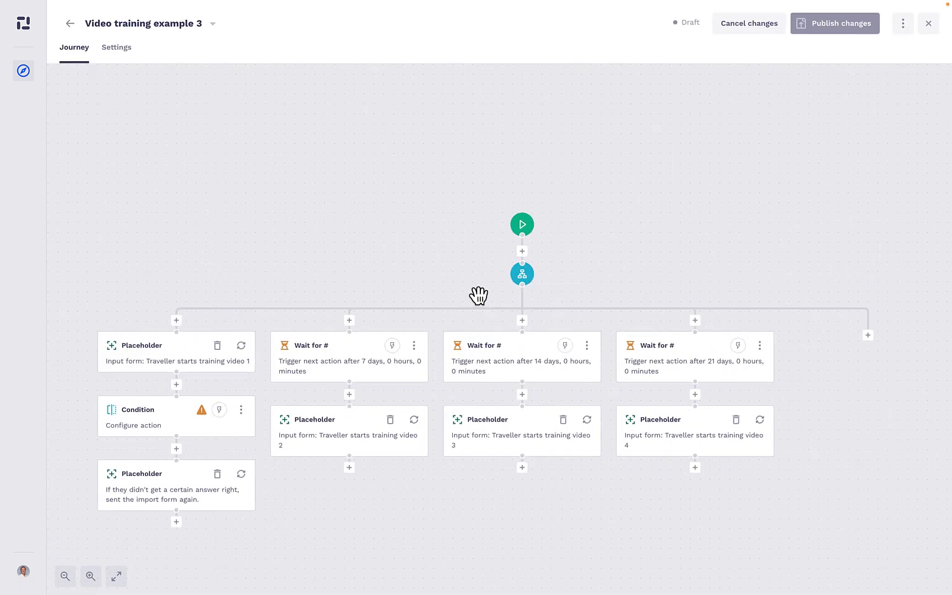
Insert an input form action above the Condition using the Training video 1 template, enable email notification and save it
drag(425, 287, 475, 227)
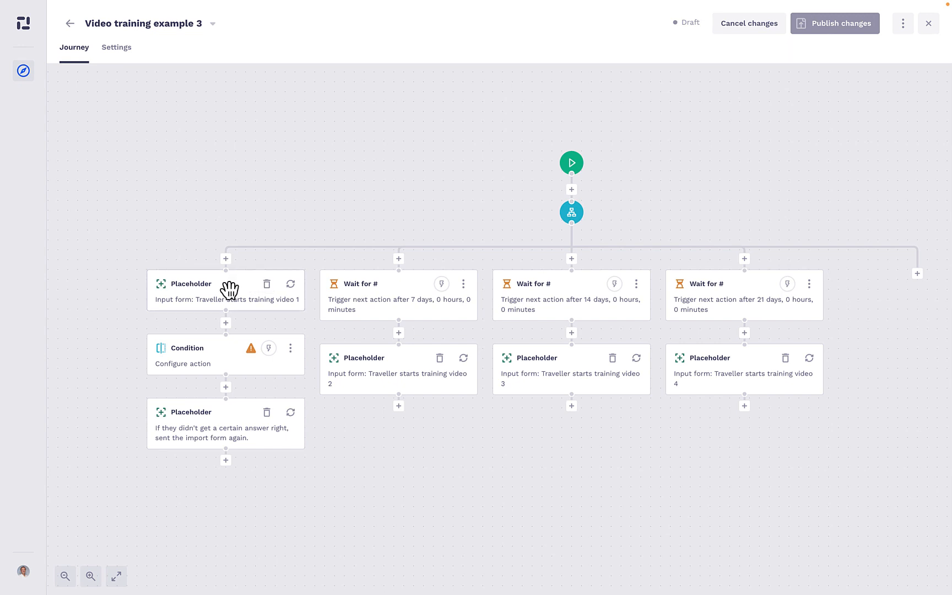
click(227, 322)
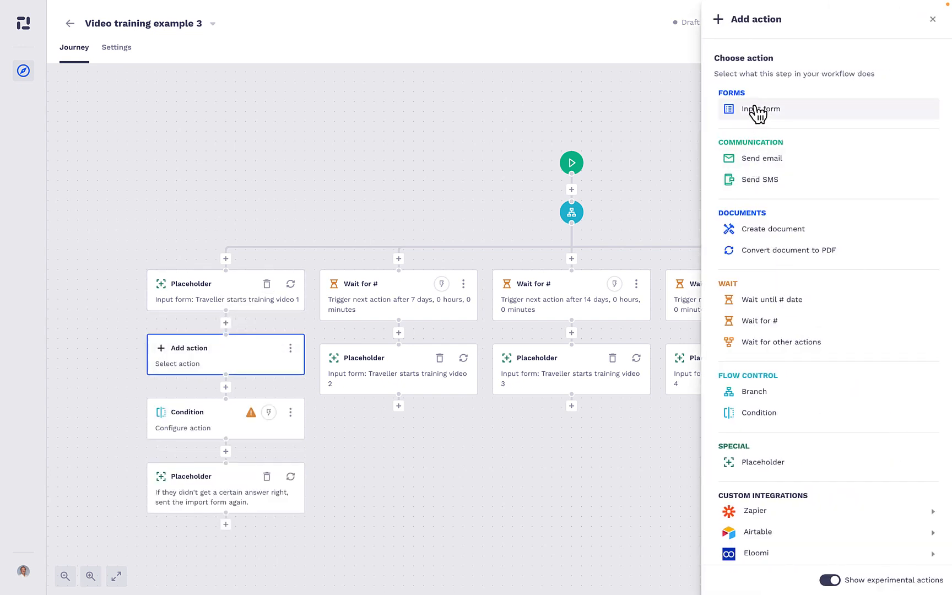
click(758, 110)
scroll(766, 350, down, 1)
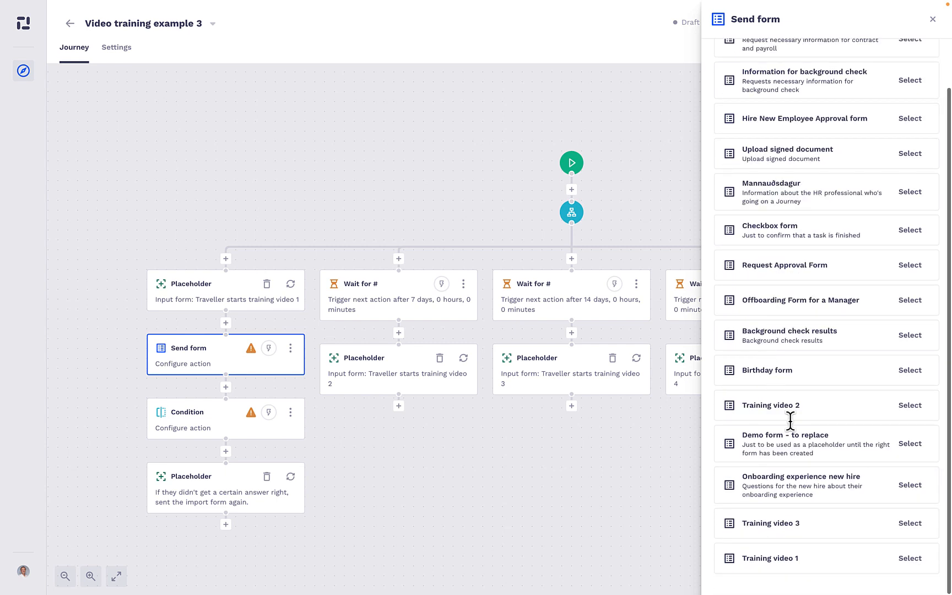
click(911, 558)
click(932, 319)
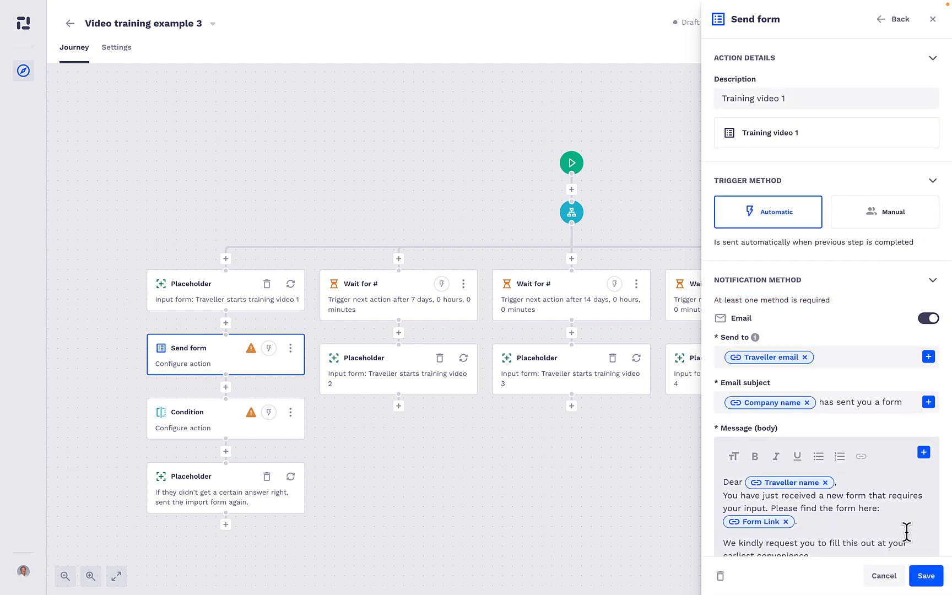
click(926, 576)
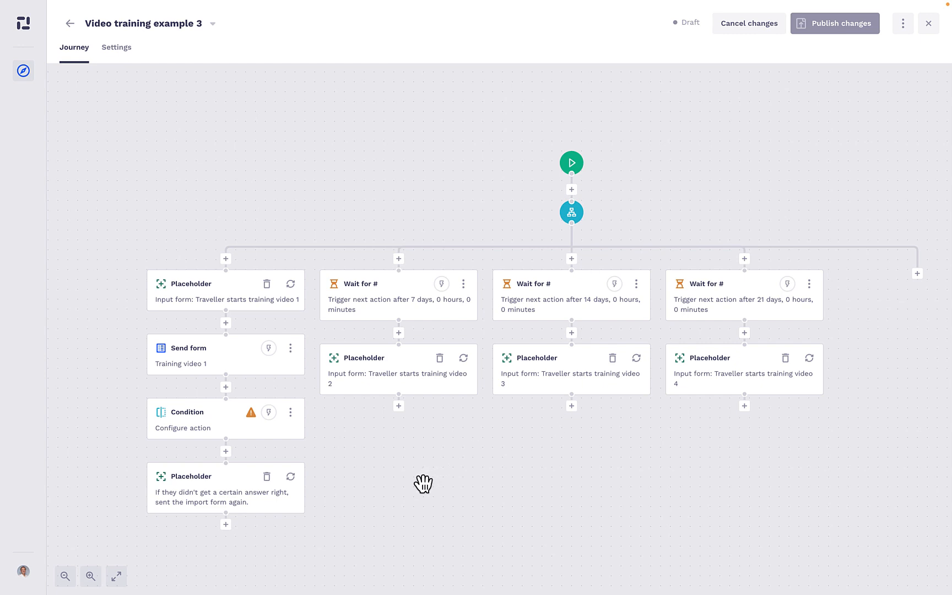
Configure the Condition to continue if "What can you creat in 50skills Journeys?" from the Training video 1 form is Workflows, and save it
click(291, 412)
click(292, 415)
click(223, 420)
click(817, 151)
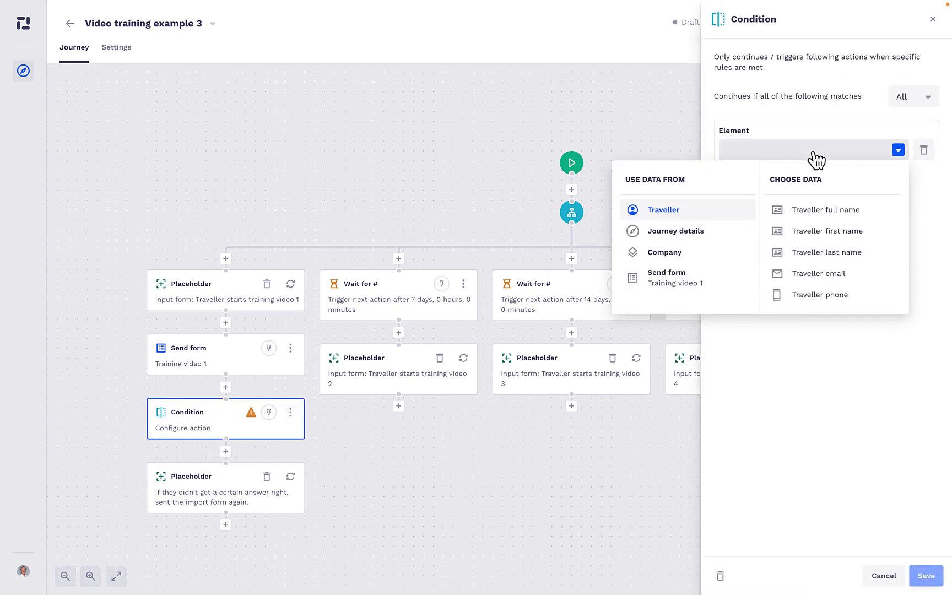
click(706, 280)
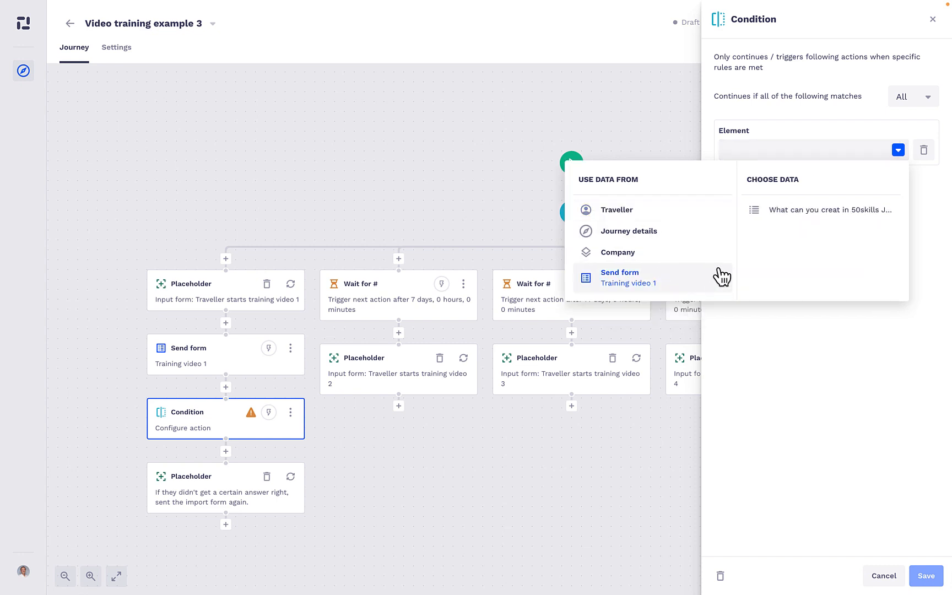
click(794, 209)
click(775, 200)
click(763, 219)
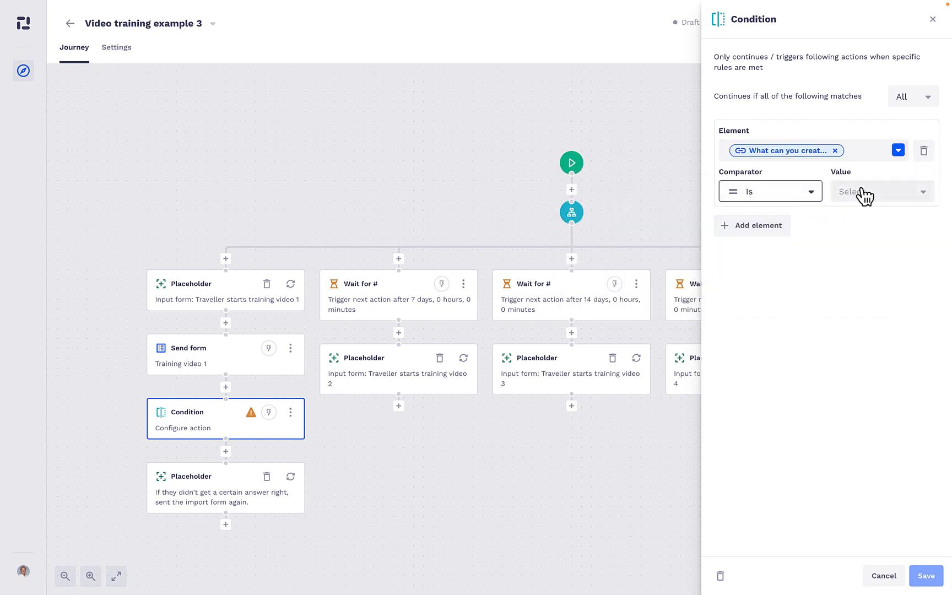
click(864, 193)
click(863, 219)
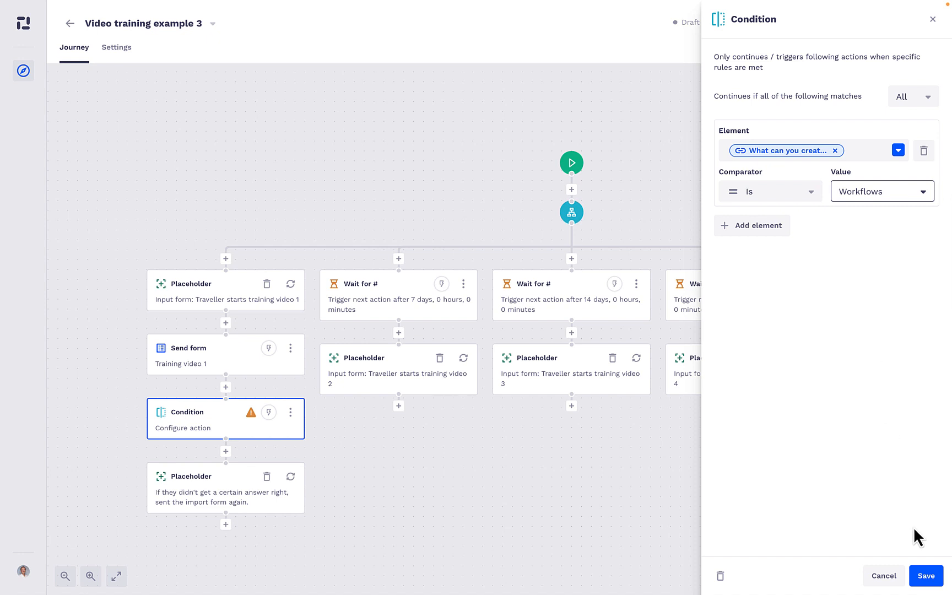
click(926, 577)
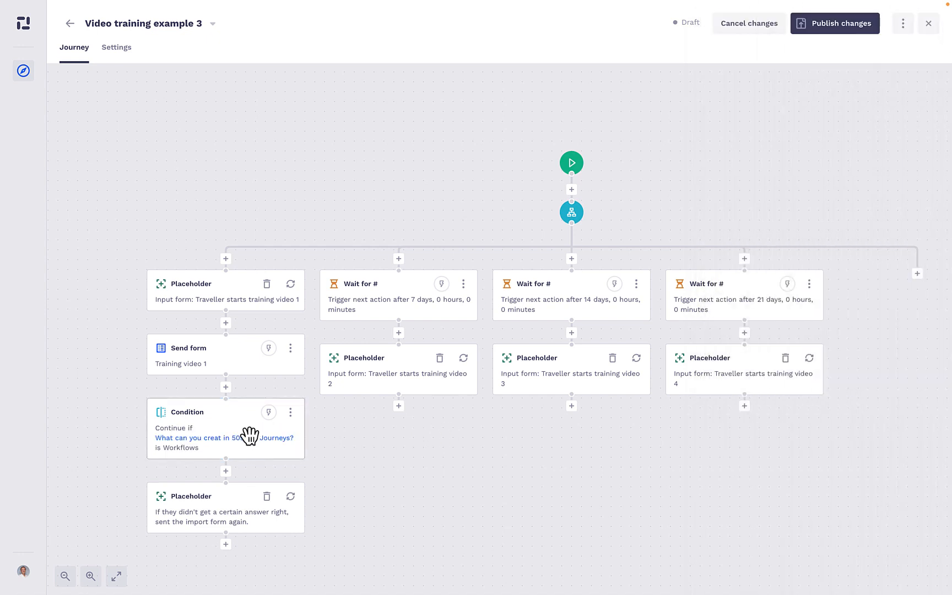
Change the Condition's comparator to "Is not", keeping the value Workflows, and save it
click(241, 430)
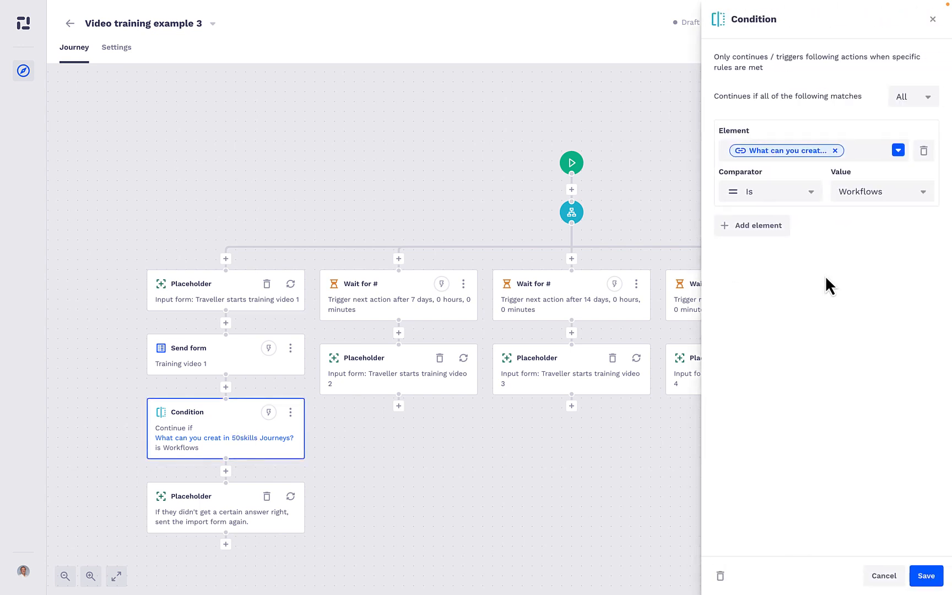
click(787, 190)
click(759, 244)
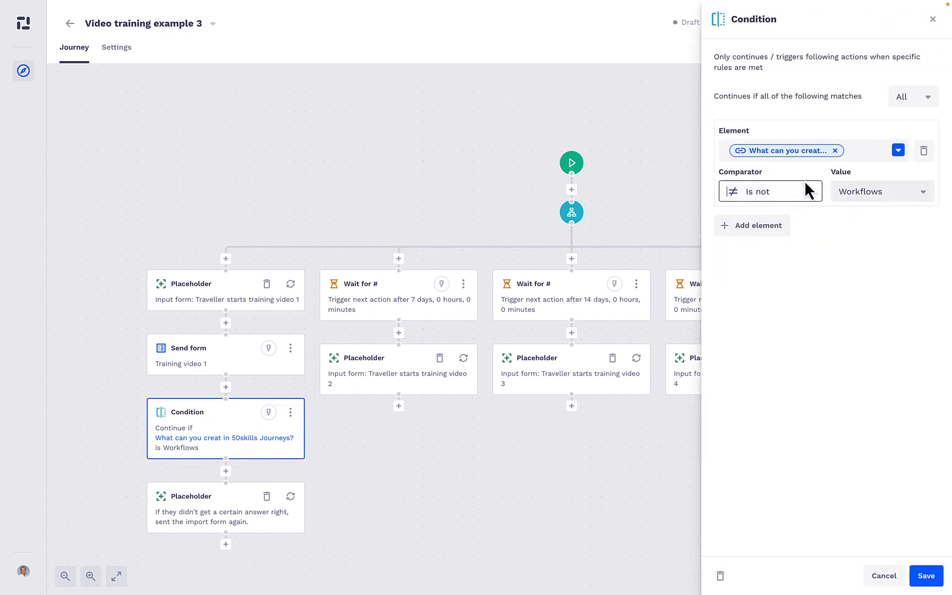
click(847, 204)
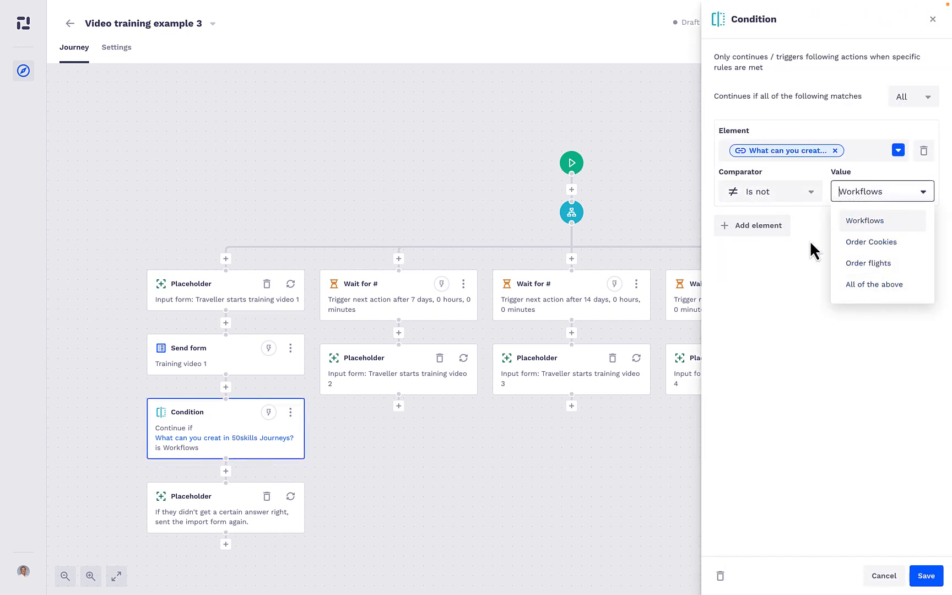
click(805, 355)
click(925, 576)
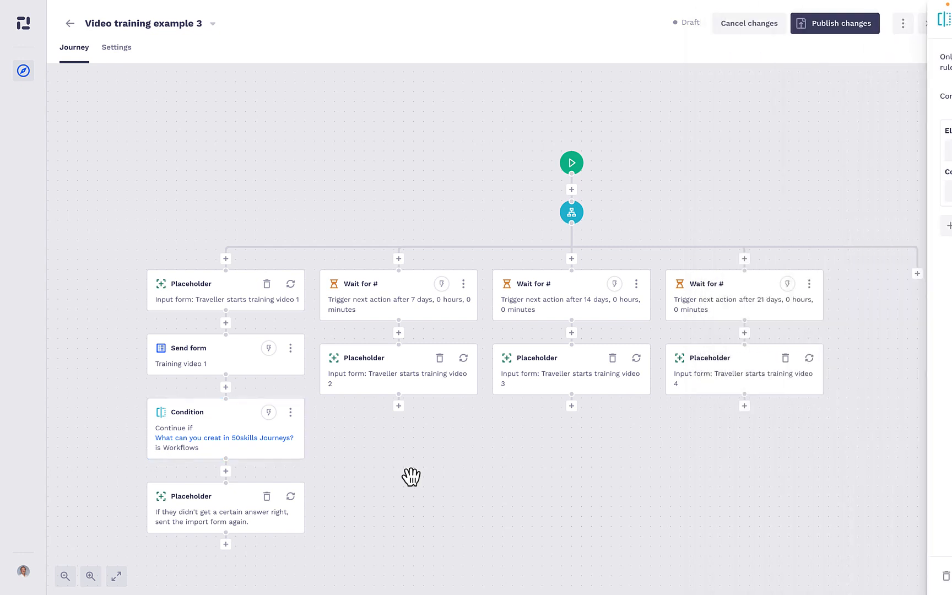
Insert an input form action directly below the Condition using the Training video 1 template, and enable email notification
click(267, 497)
click(390, 485)
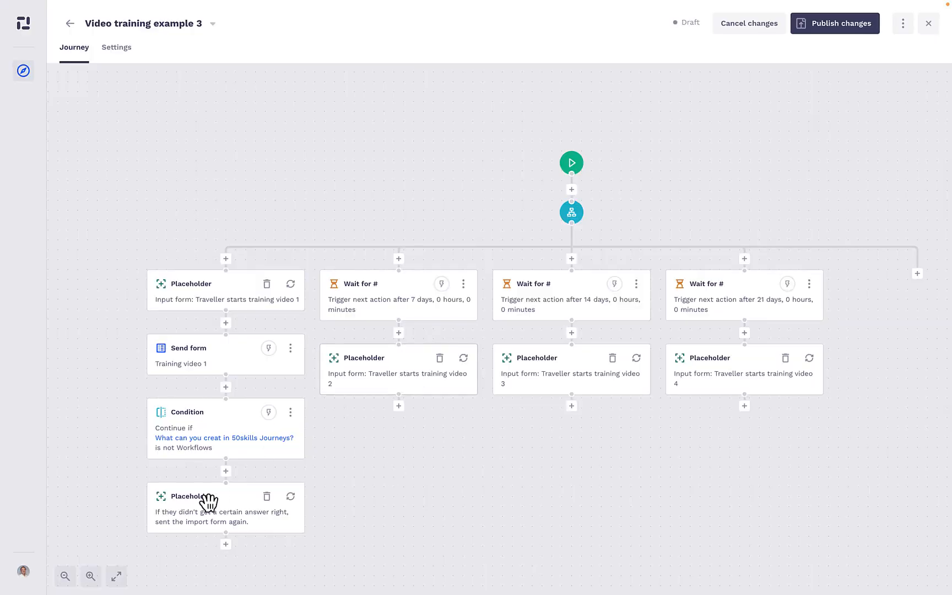
click(226, 471)
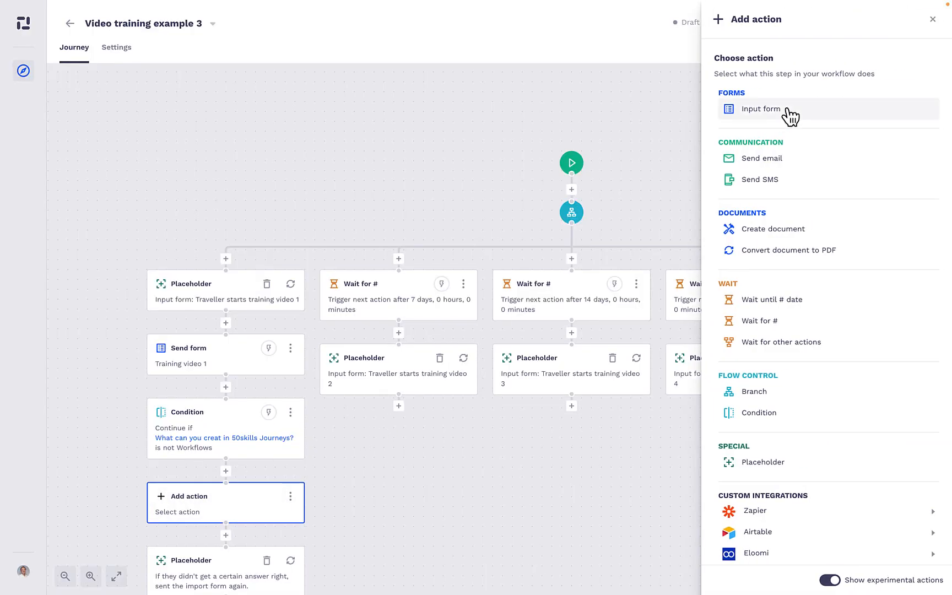
click(792, 112)
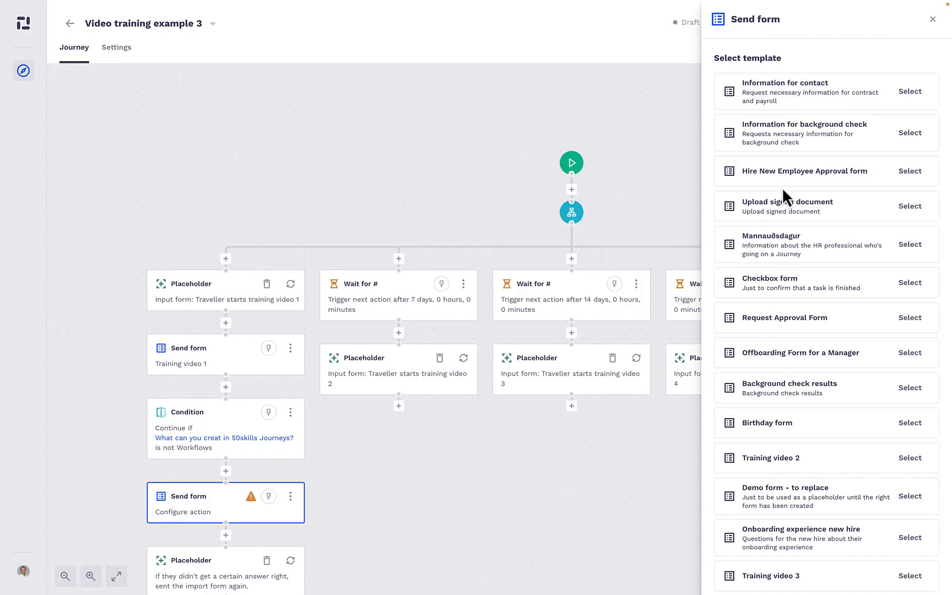
scroll(783, 191, down, 1)
click(922, 558)
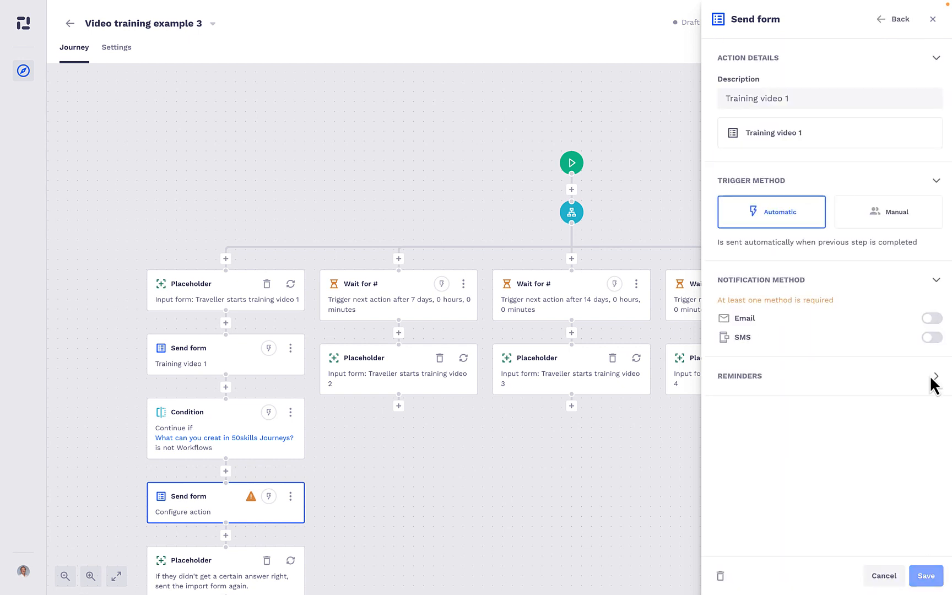
click(923, 319)
Replace the email message's opening sentences with 'For some reason you wrote something else than "Workflows" when answering the questionare above'
scroll(802, 410, down, 3)
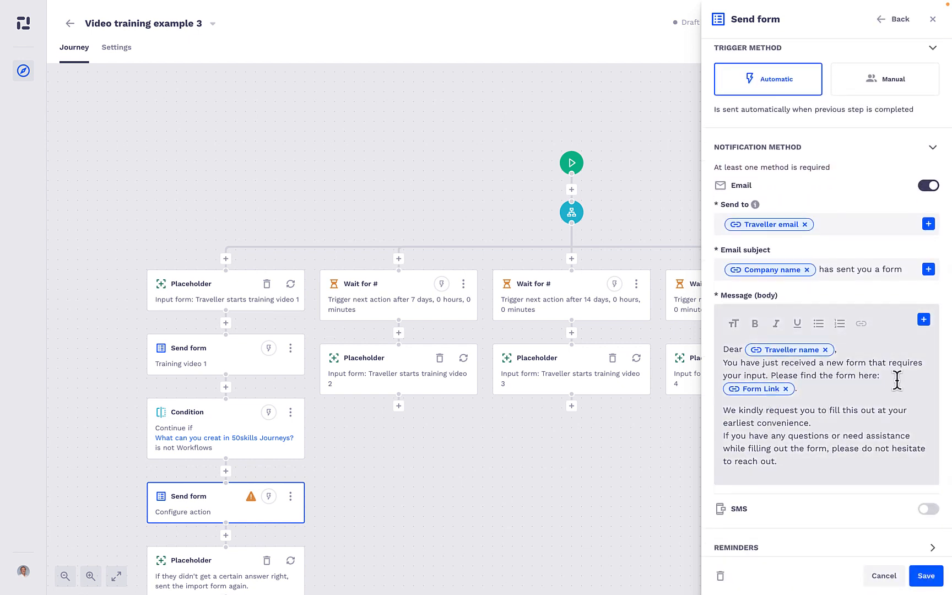
drag(897, 380, 727, 362)
key(BackSpace)
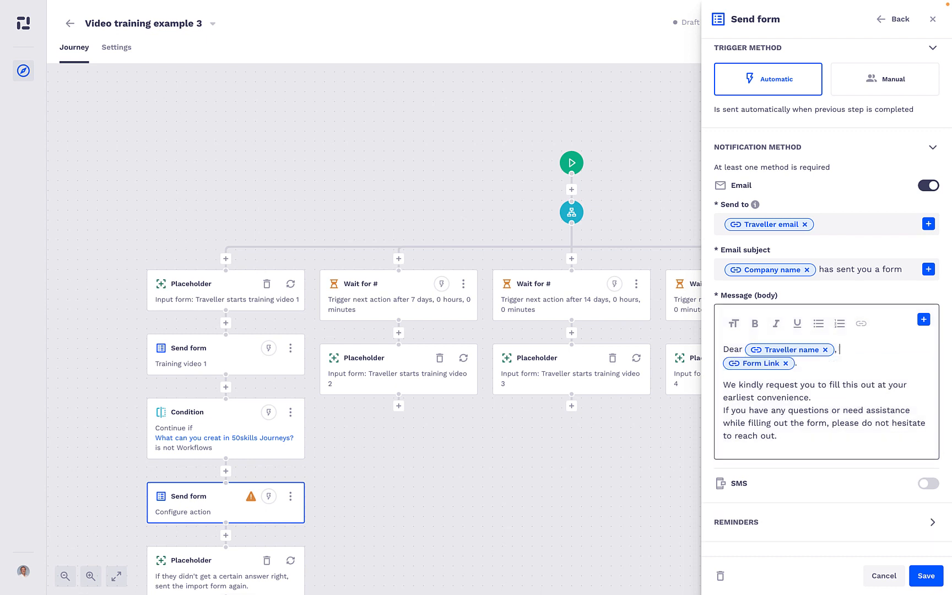
key(Return)
key(Return)
key(Return)
key(Return)
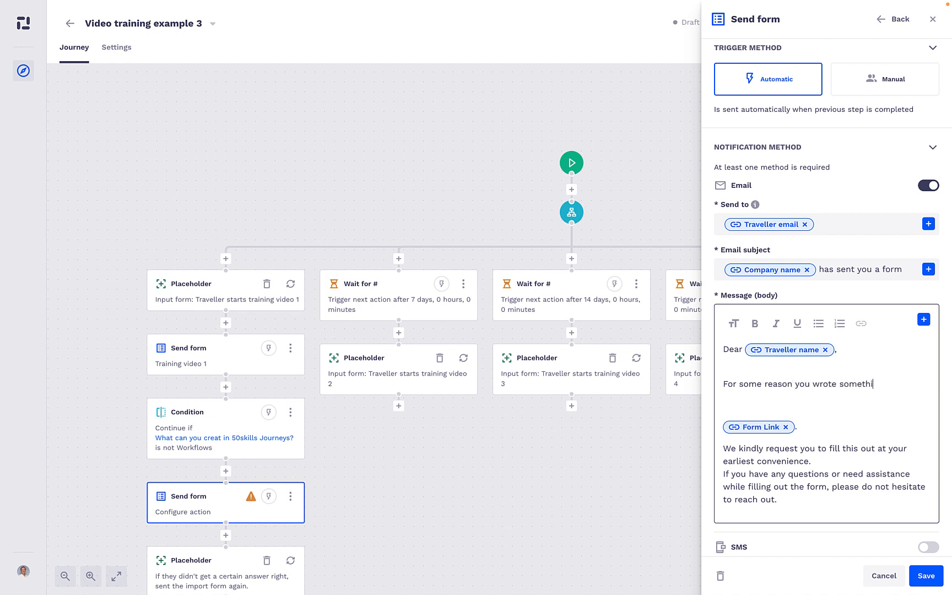
text(n ")
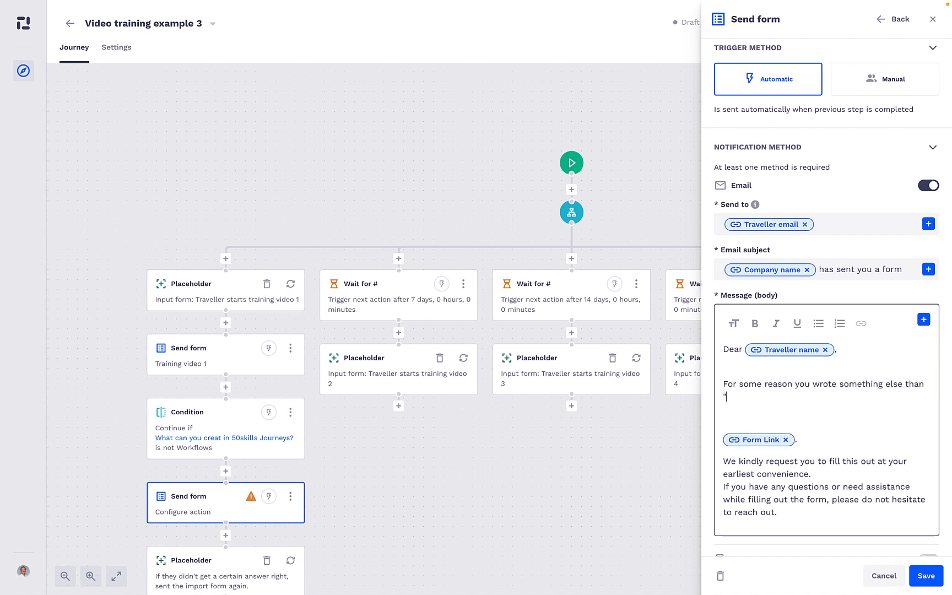
text(Workflows" when answering the)
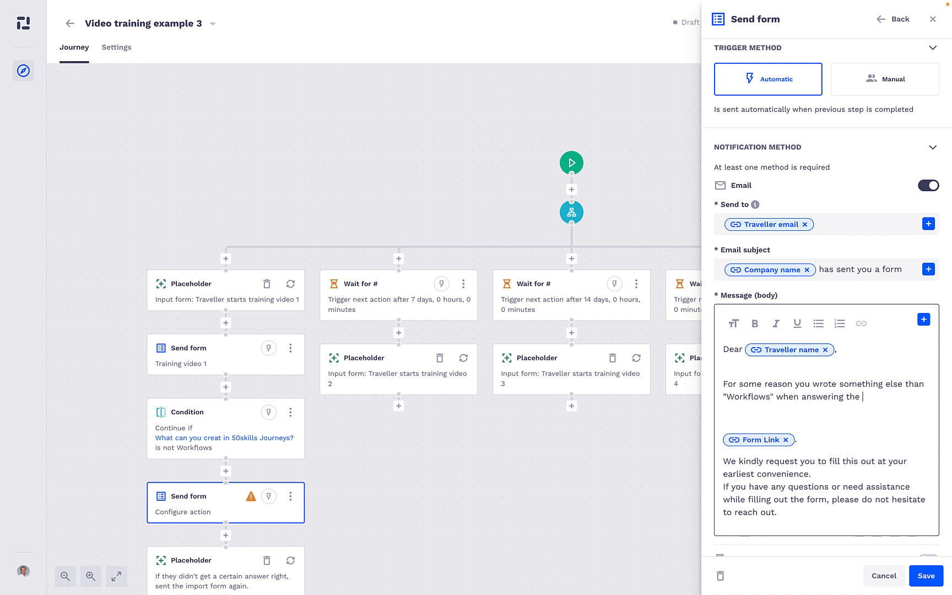
text(above.)
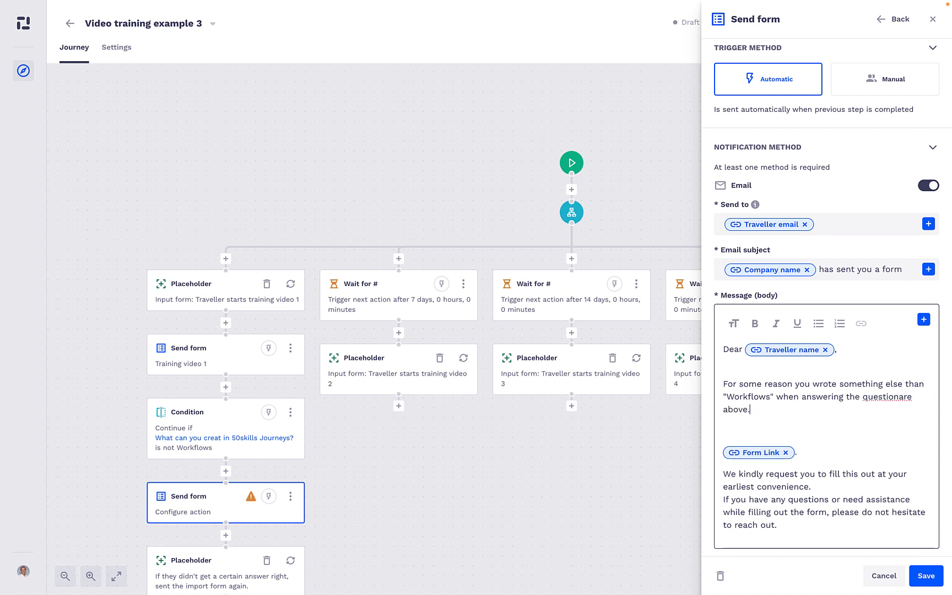
Continue the new email sentence after "above" with "-- please watch the training video again"
right_click(876, 398)
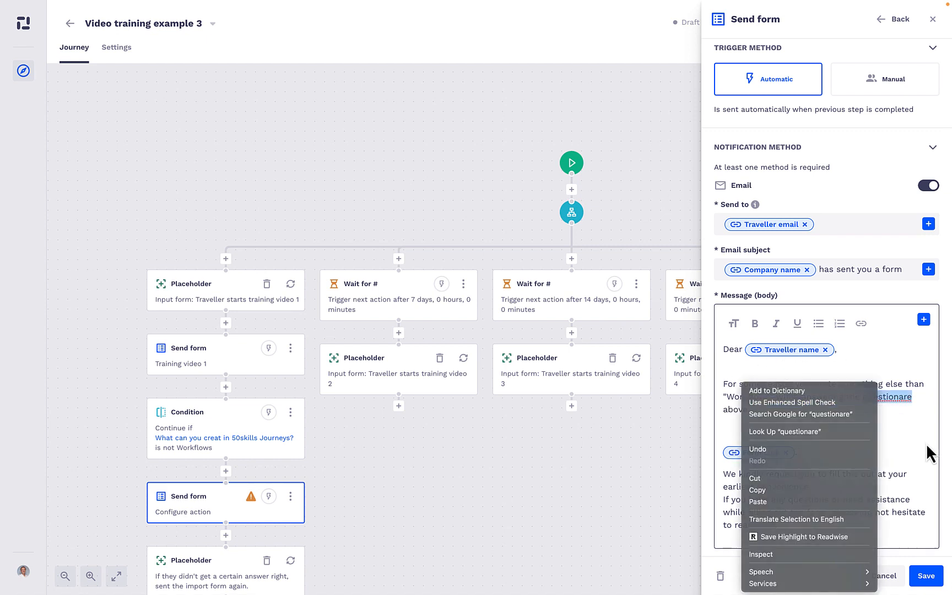
click(927, 445)
click(875, 408)
text(-- please watch the training g)
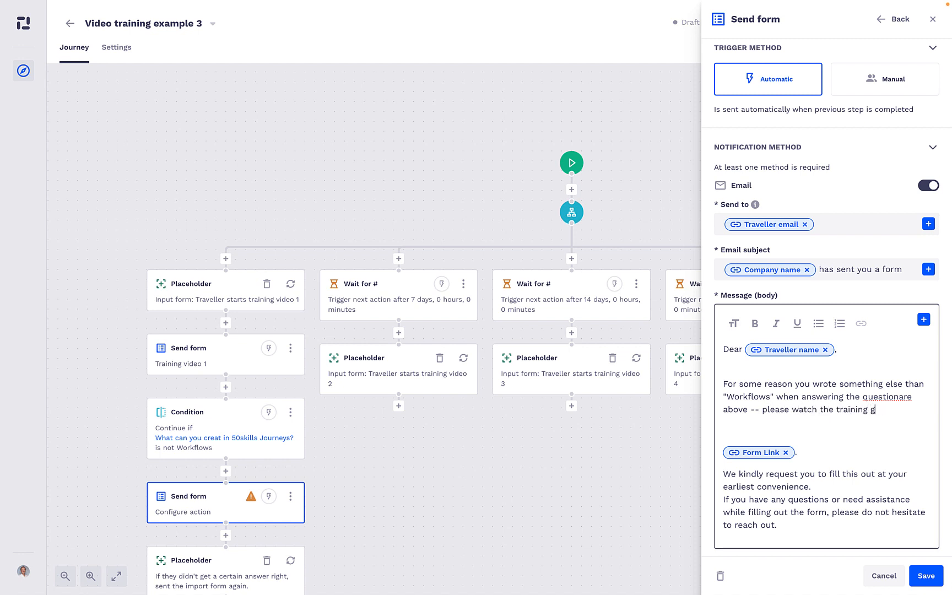
key(BackSpace)
key(BackSpace)
key(BackSpace)
key(BackSpace)
text(vide)
right_click(894, 399)
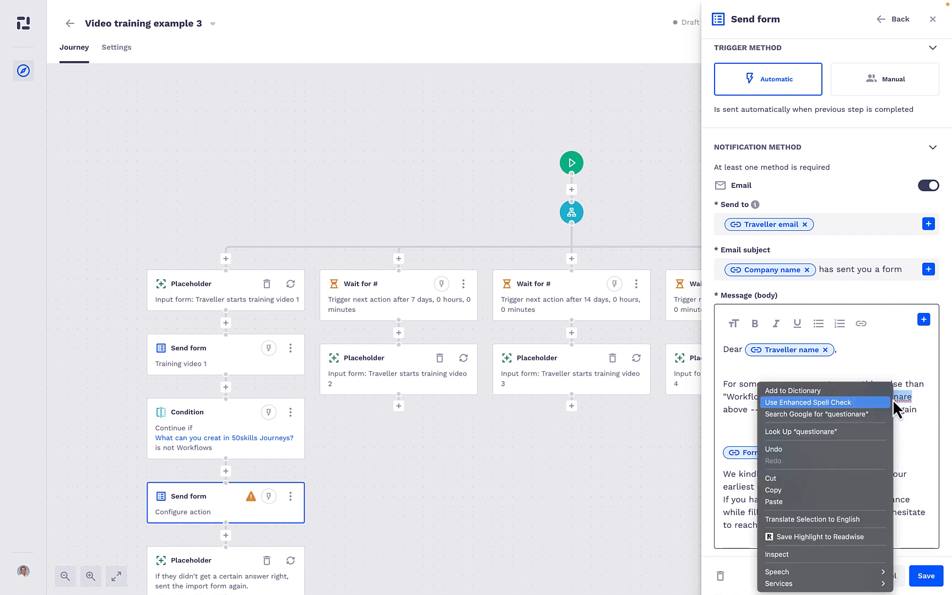
click(896, 410)
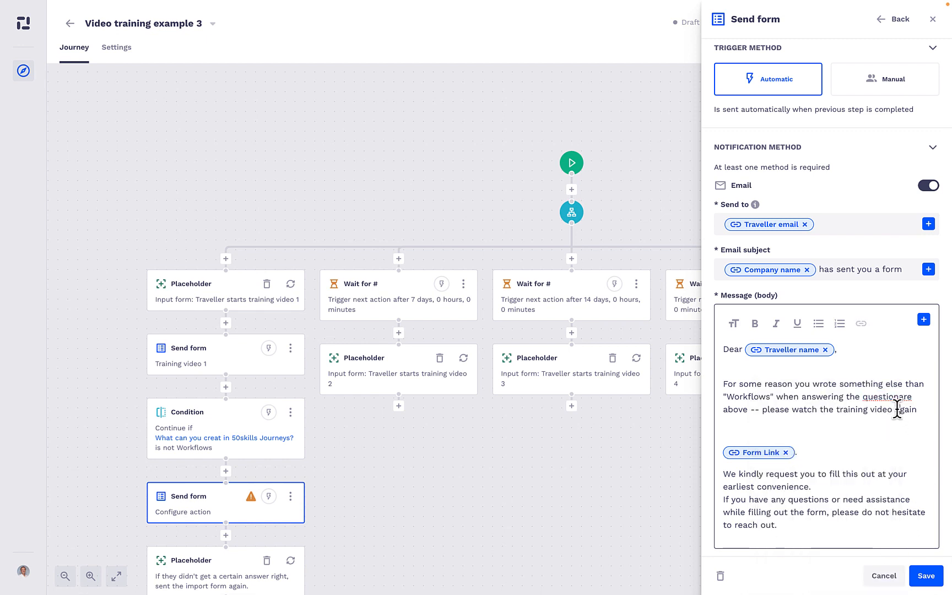
Remove the blank lines above the form link in the message and add a line break after "earliest convenience."
click(870, 430)
key(BackSpace)
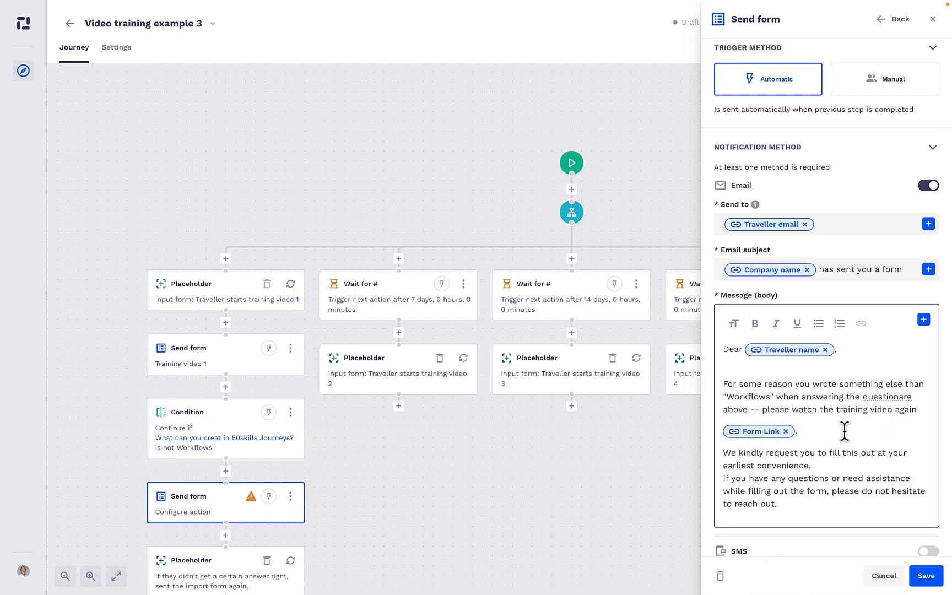
click(825, 463)
key(Return)
scroll(814, 505, down, 2)
click(799, 473)
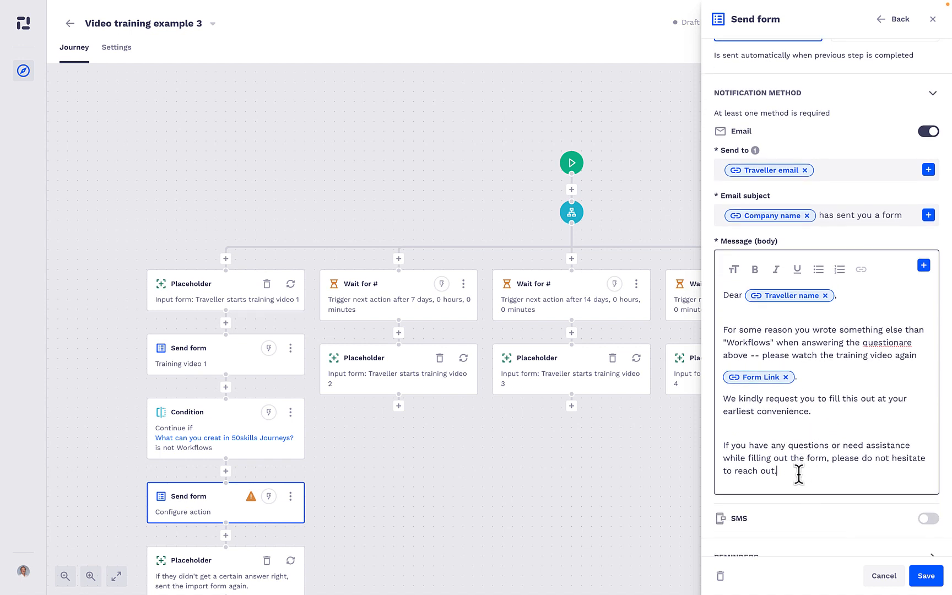
Replace the closing paragraphs of the email message with the sign-off "best," and "People team" on separate lines
drag(798, 473, 724, 399)
key(BackSpace)
text(b)
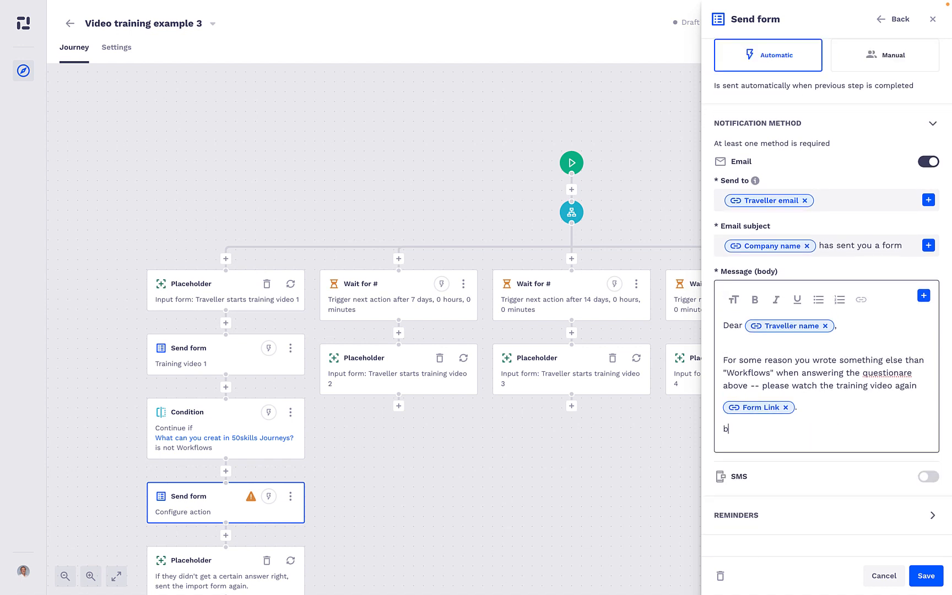
text(est,)
key(Return)
text(People tea)
text(m)
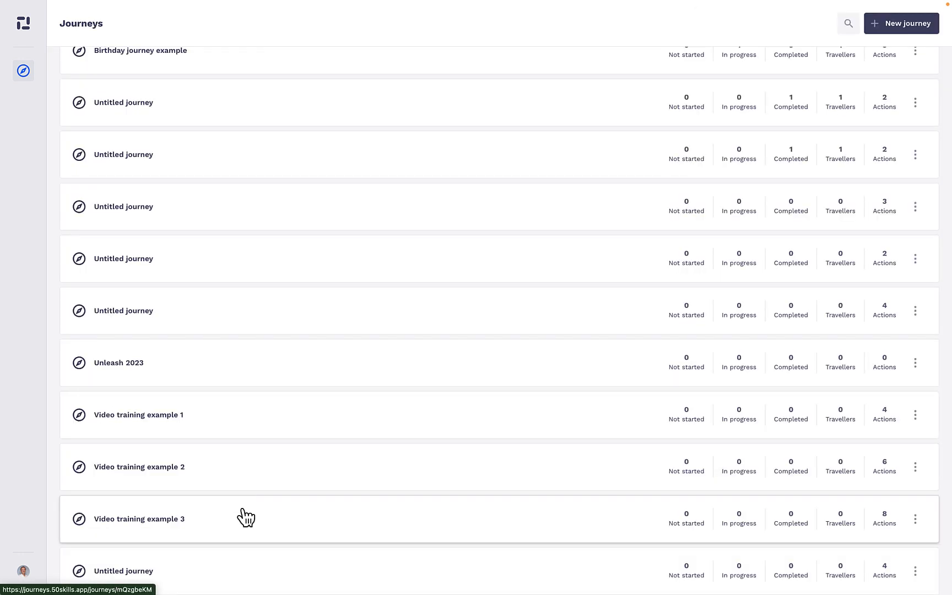
Open the "Video training example 3" journey and add a traveller, filling in the traveller's name and email
click(246, 517)
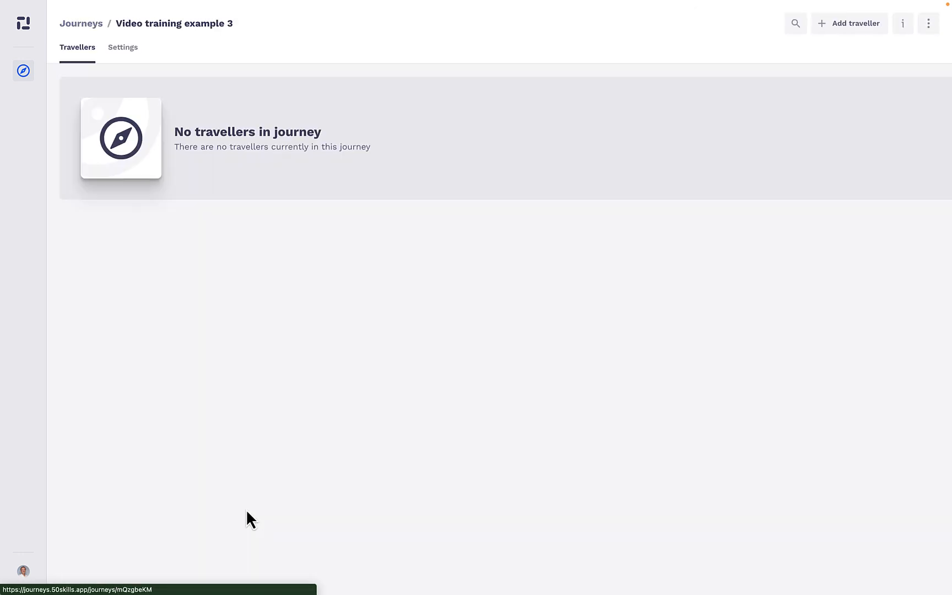
click(875, 20)
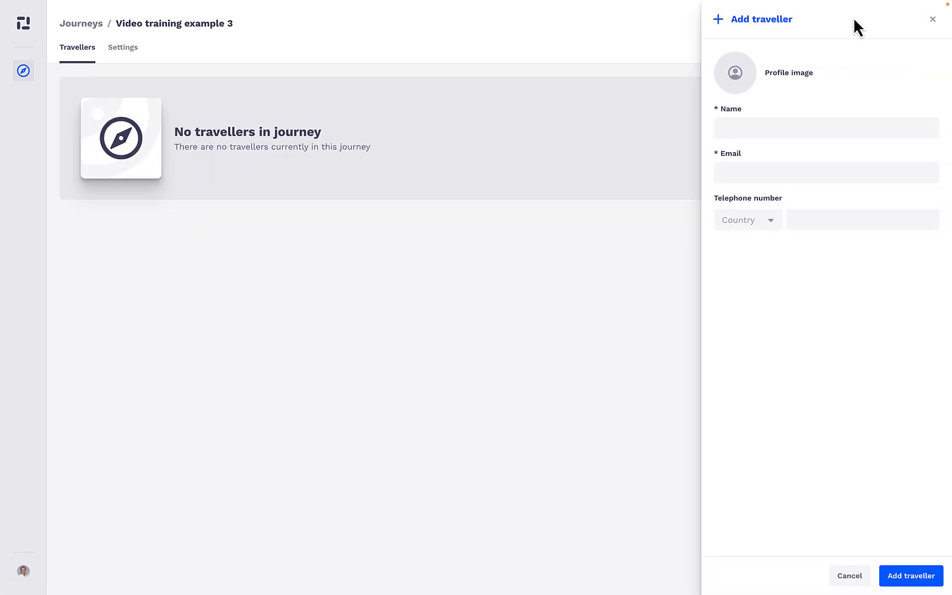
click(754, 126)
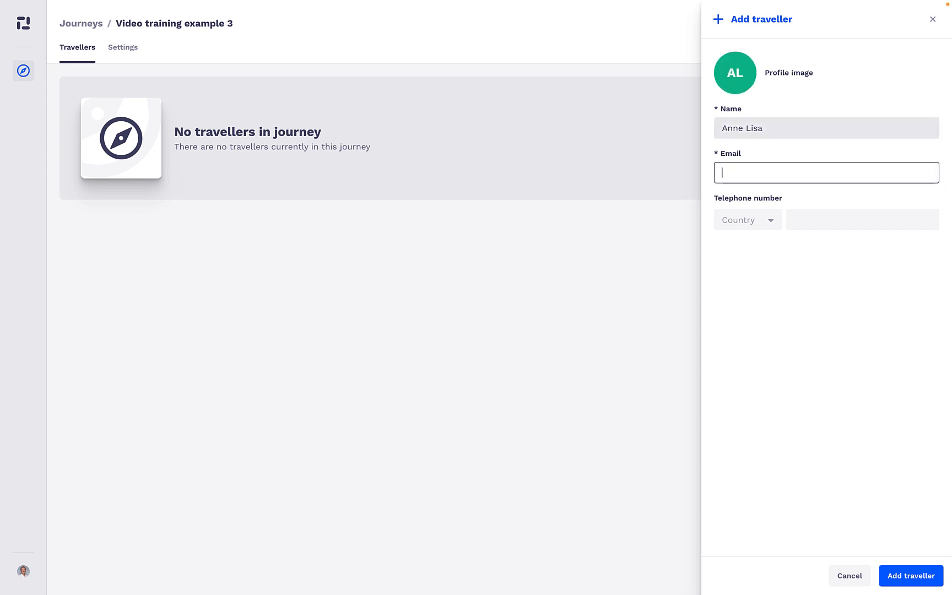
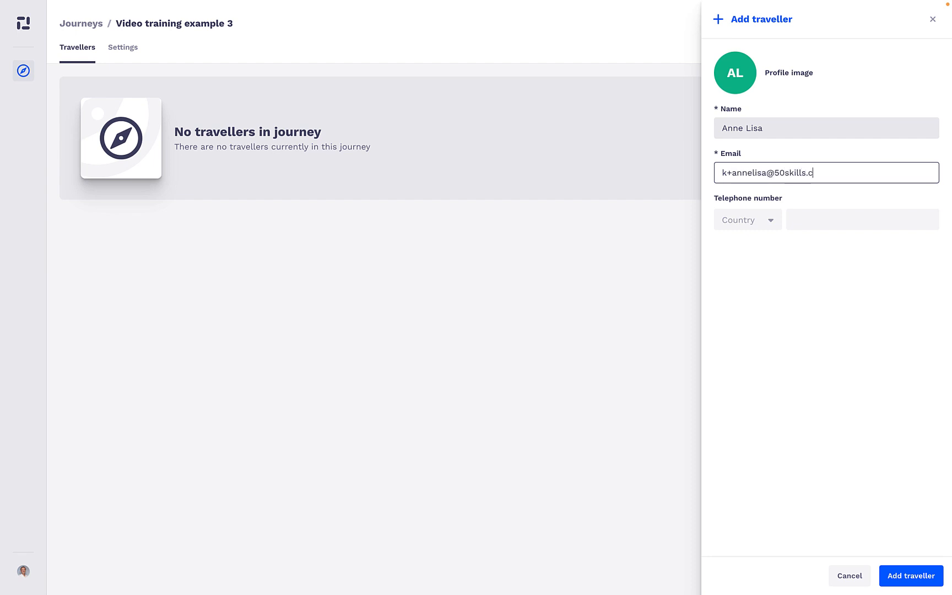
key(Tab)
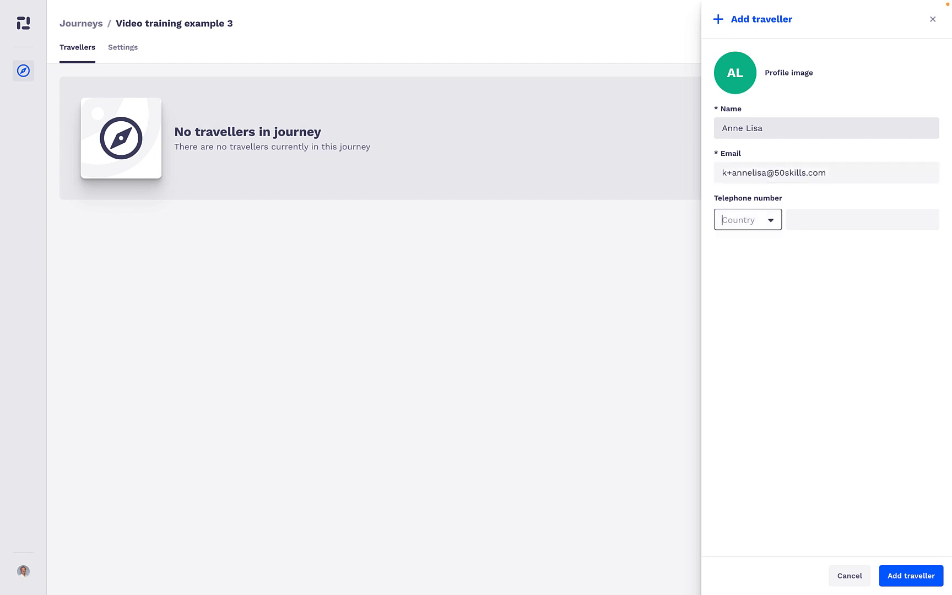
click(914, 573)
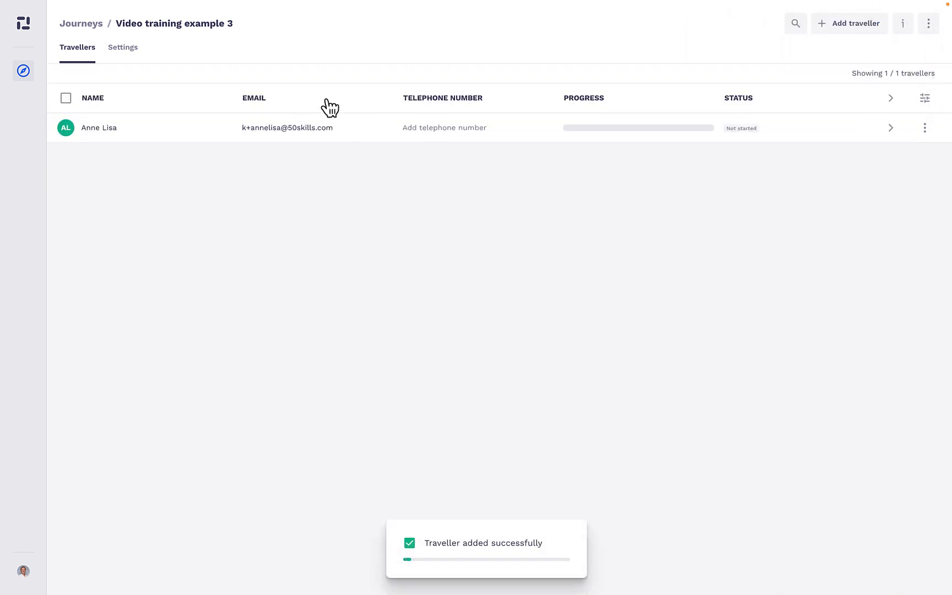
Open the newly added traveller in "Video training example 3" and start the journey
click(109, 128)
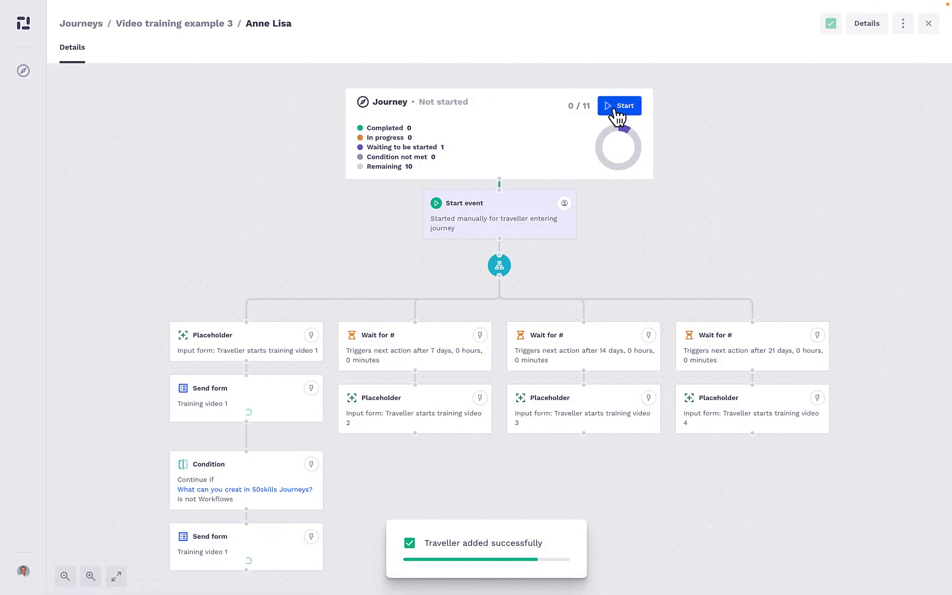
click(616, 110)
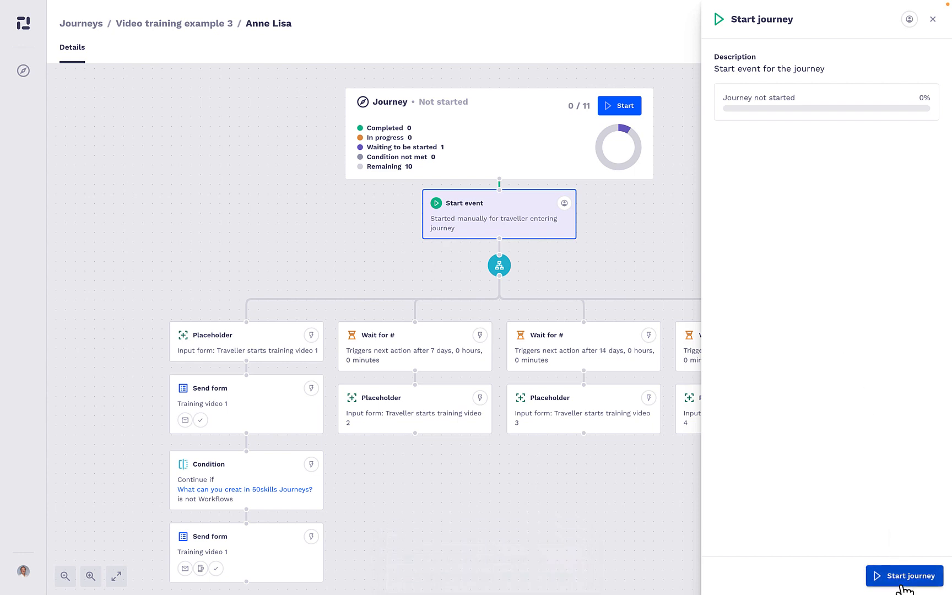
click(904, 577)
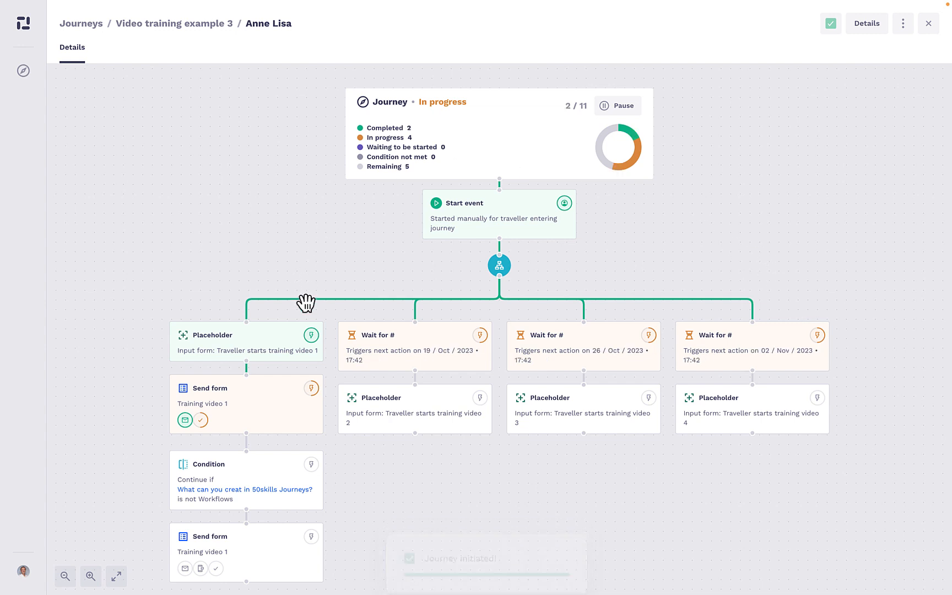
Open the details of the first "Training video 1" Send form action and copy the form link from its email notification
click(285, 388)
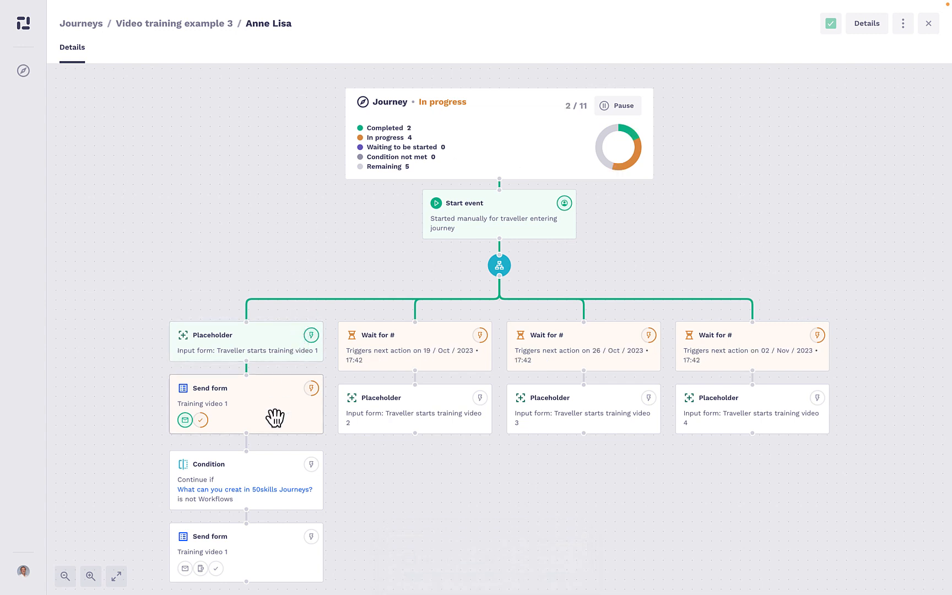
scroll(841, 482, down, 1)
scroll(842, 483, down, 1)
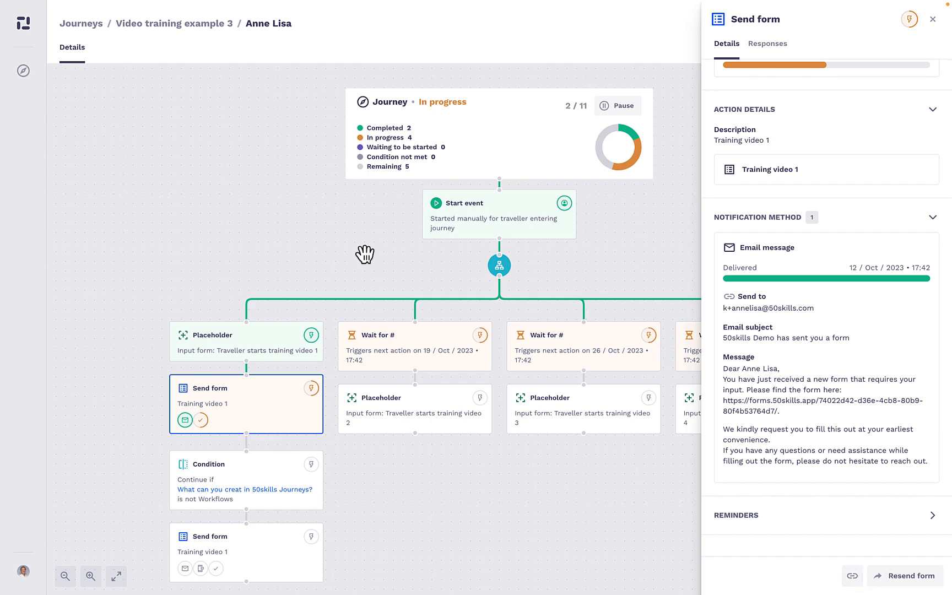
Open the copied form link in a new browser tab, answer the 50skills Journeys question with "Workflows" and send the answers
mouse_move(325, 8)
click(36, 20)
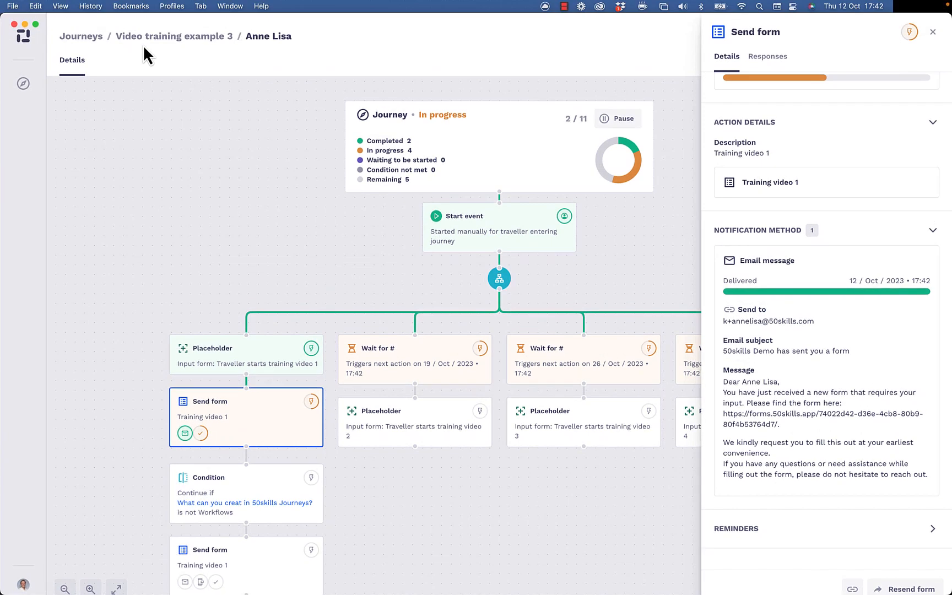
key(super+t)
key(Return)
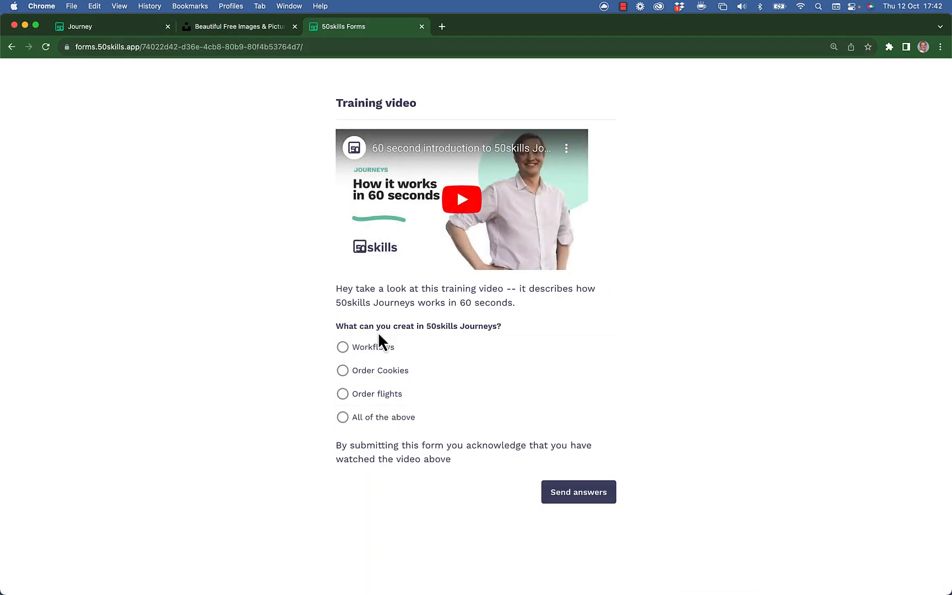
click(377, 349)
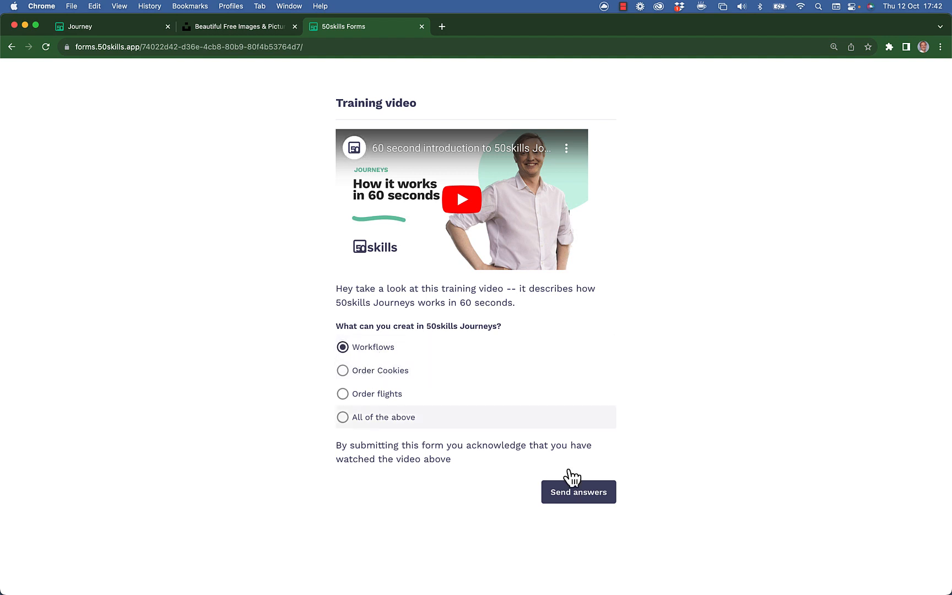
click(603, 499)
Return to the traveller's journey in full screen and examine the status of the condition and the second "Training video 1" Send form action
click(100, 30)
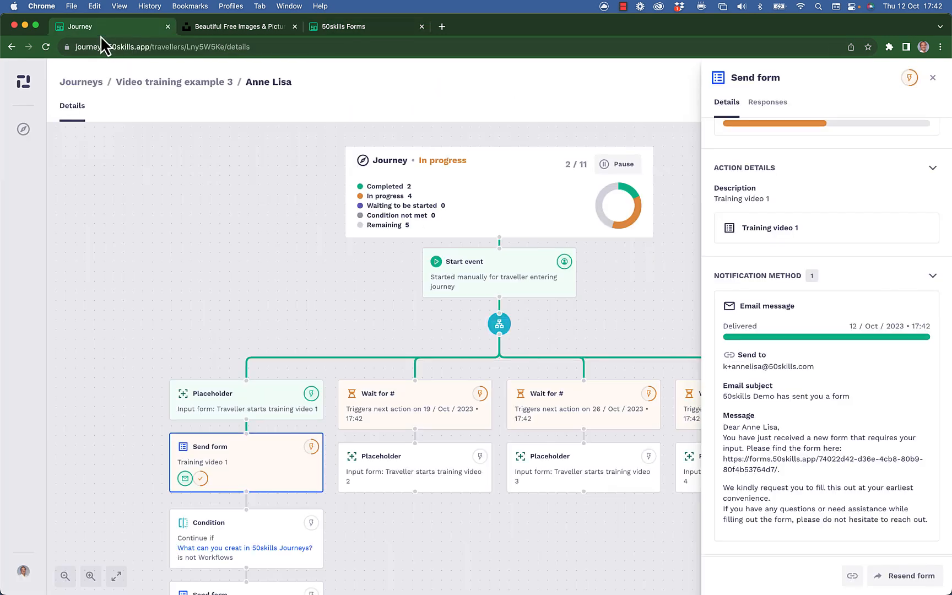
drag(263, 322, 221, 254)
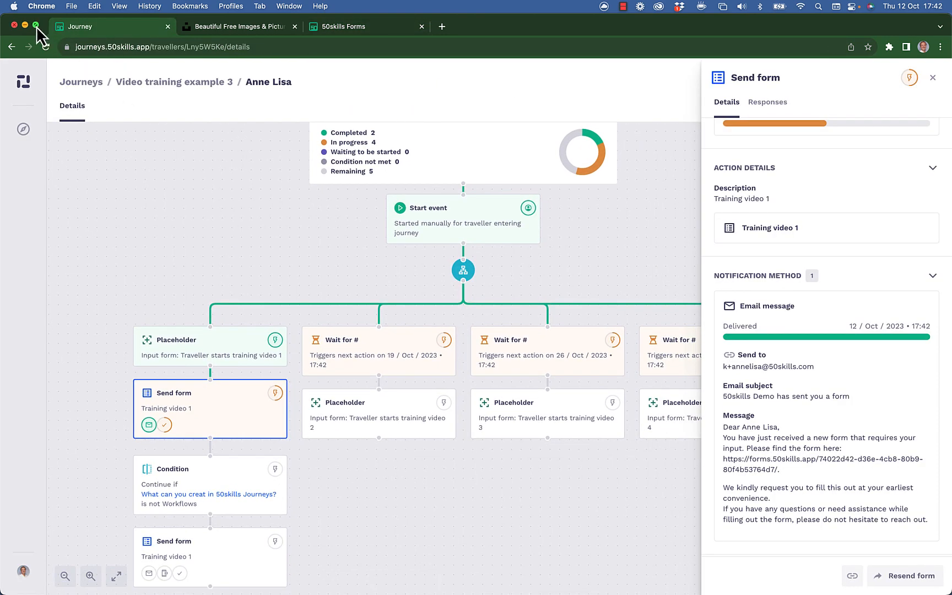
click(35, 24)
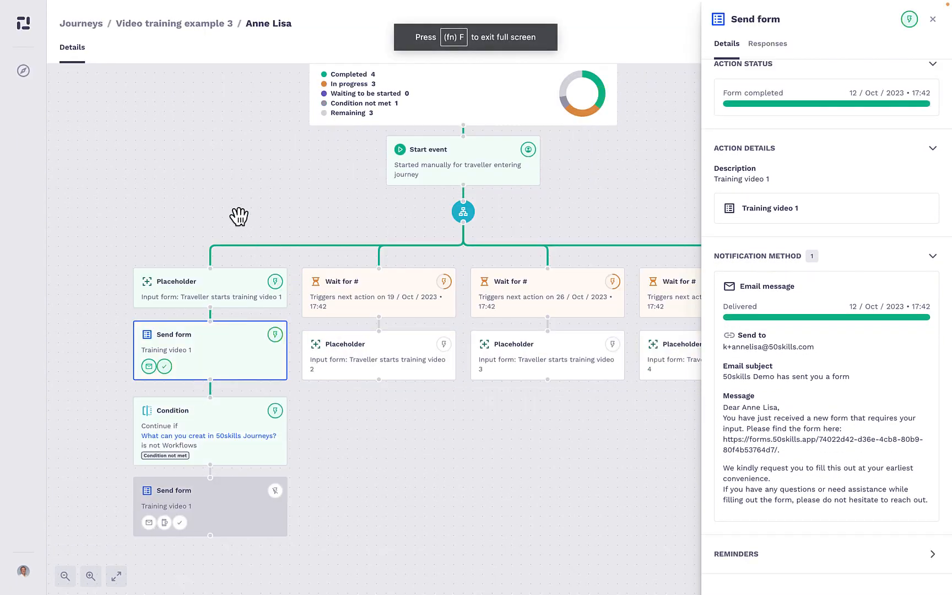
drag(236, 215, 177, 171)
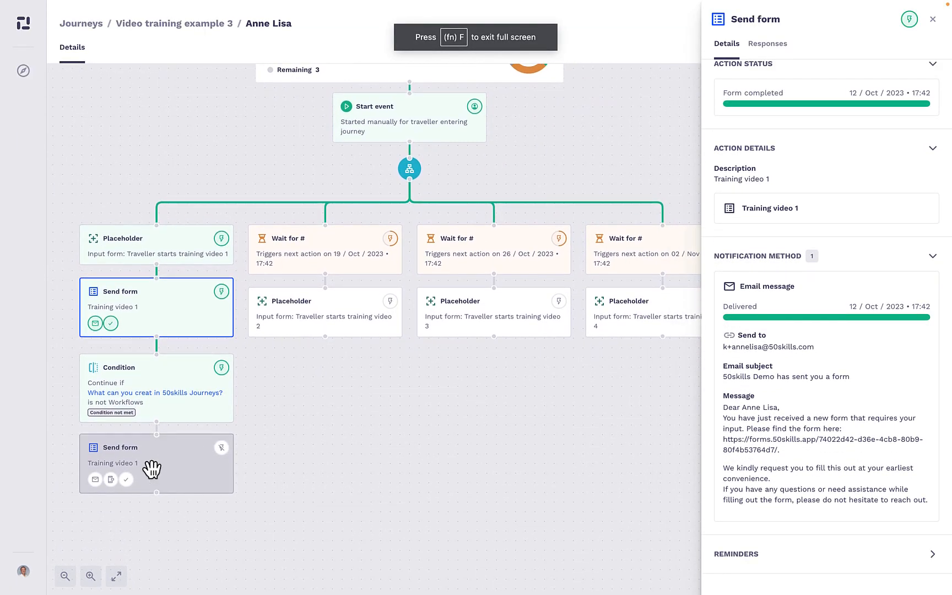
scroll(122, 440, up, 5)
drag(220, 426, 226, 422)
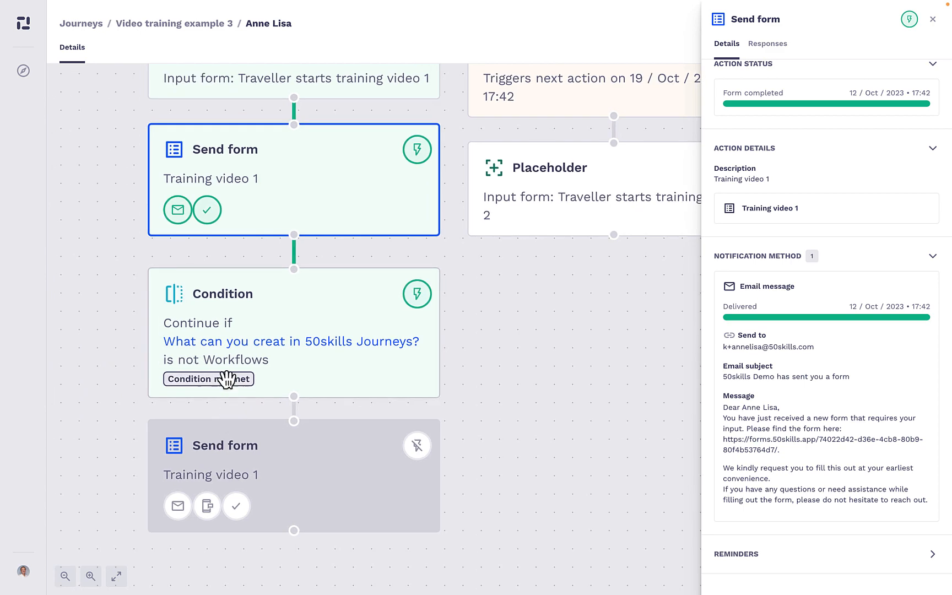
scroll(238, 412, down, 5)
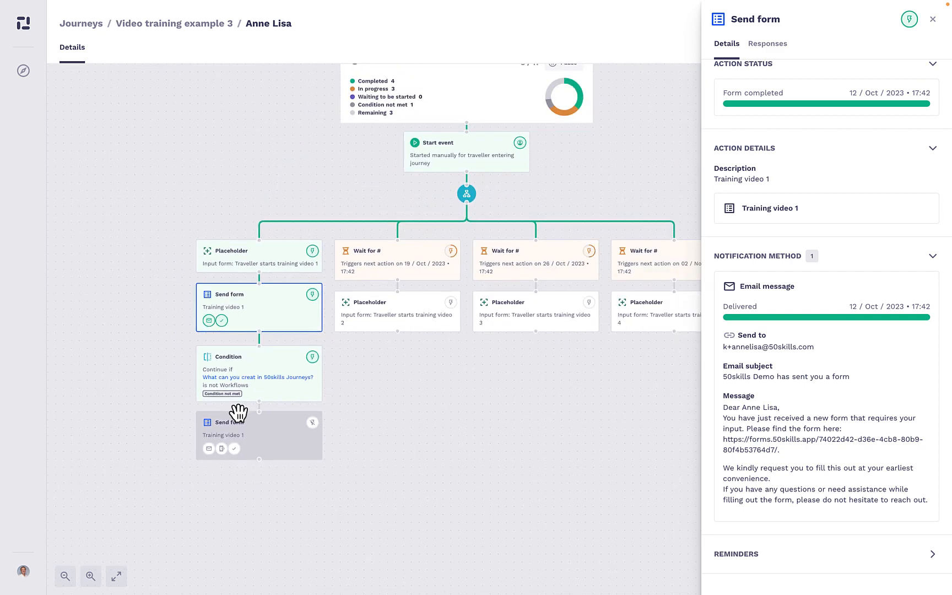